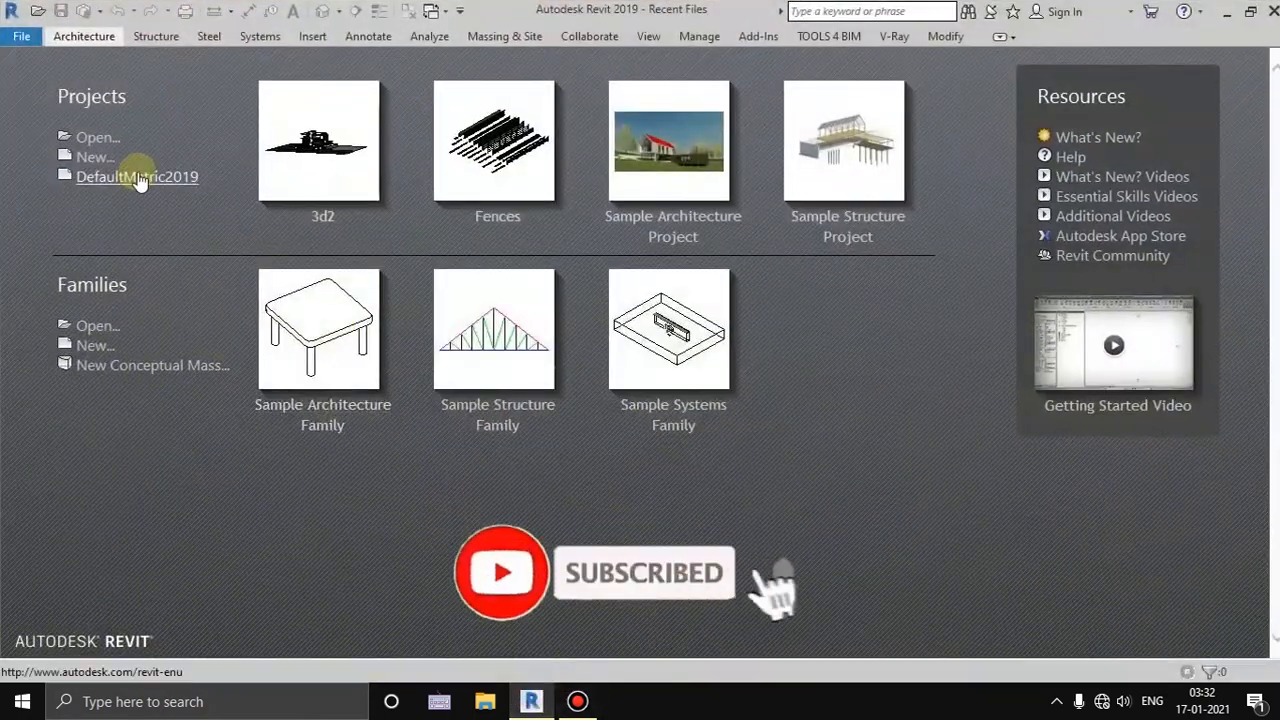
# Create a project from the DefaultMetric2019 template and set its length units to centimetres with the cm symbol
pyautogui.click(137, 177)
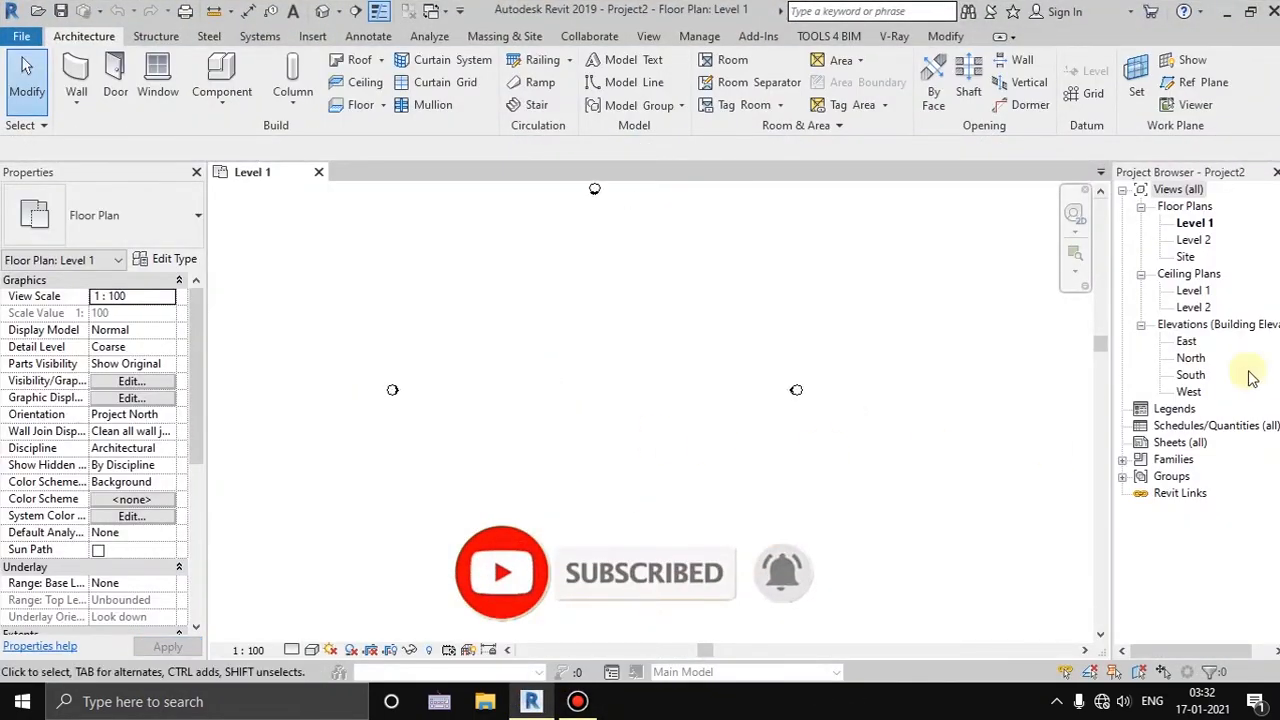
pyautogui.press('u')
pyautogui.press('n')
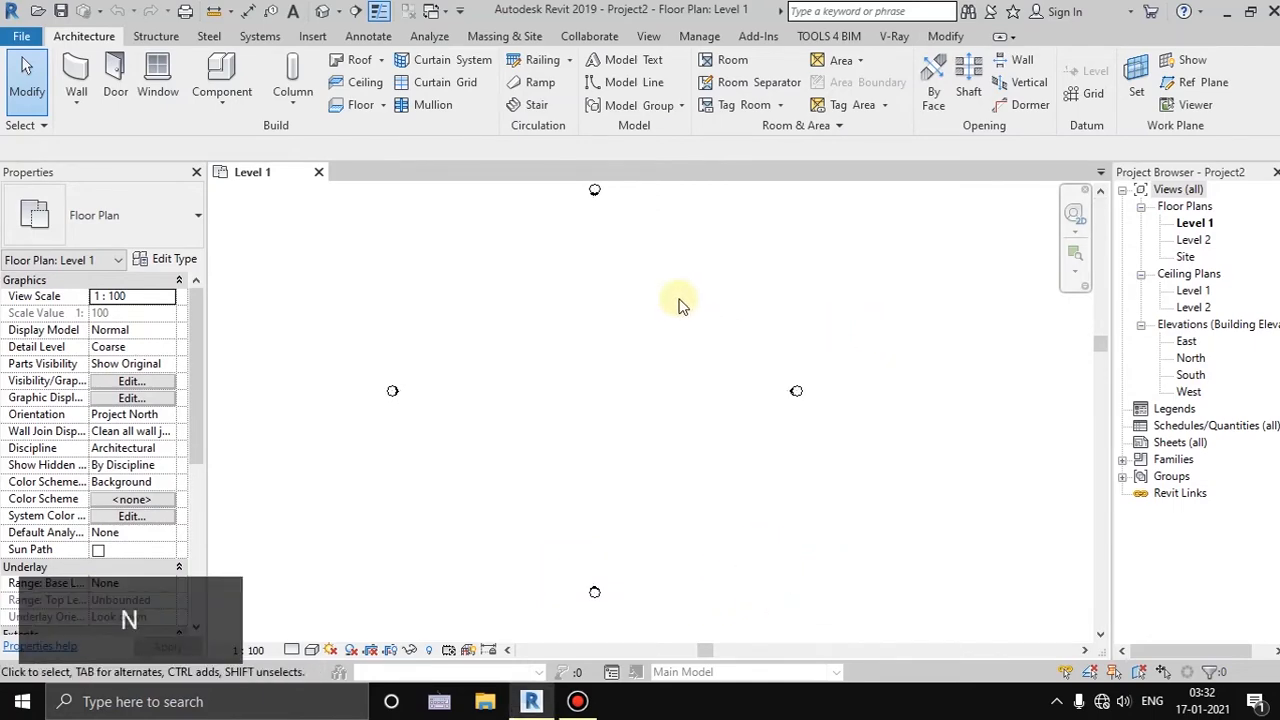
pyautogui.press('u')
pyautogui.press('n')
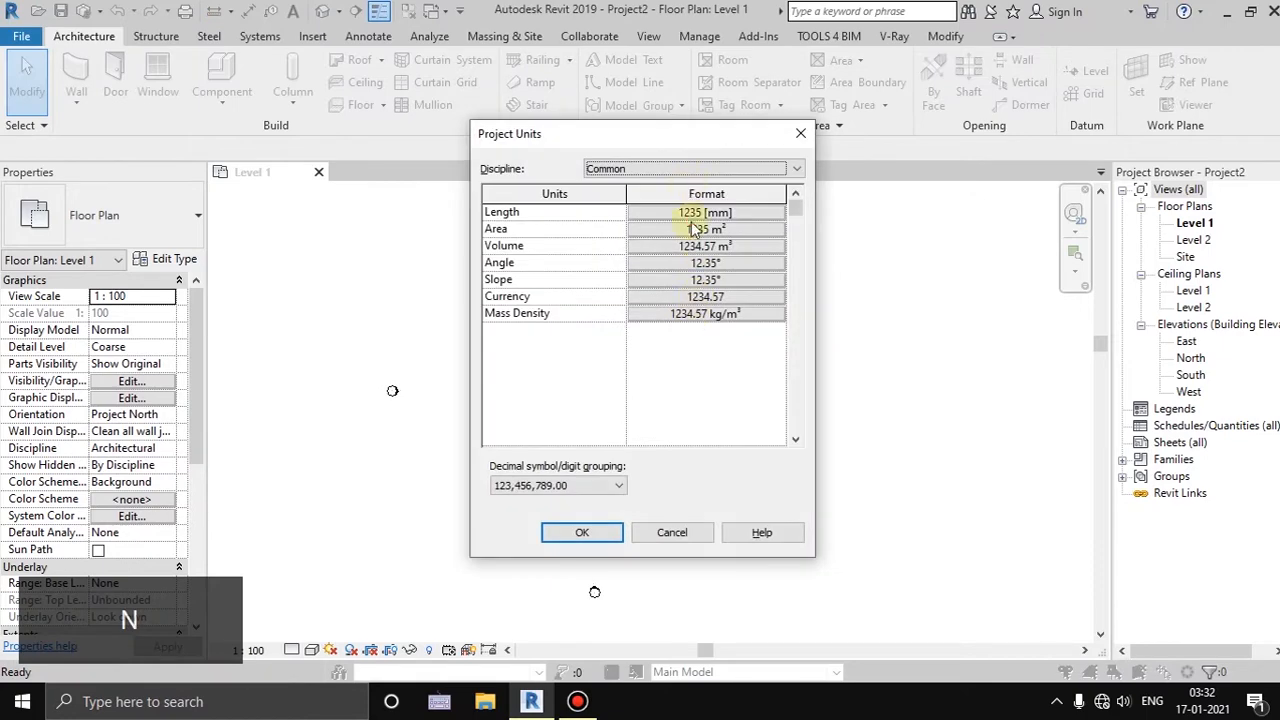
pyautogui.click(690, 212)
pyautogui.click(774, 190)
pyautogui.click(748, 210)
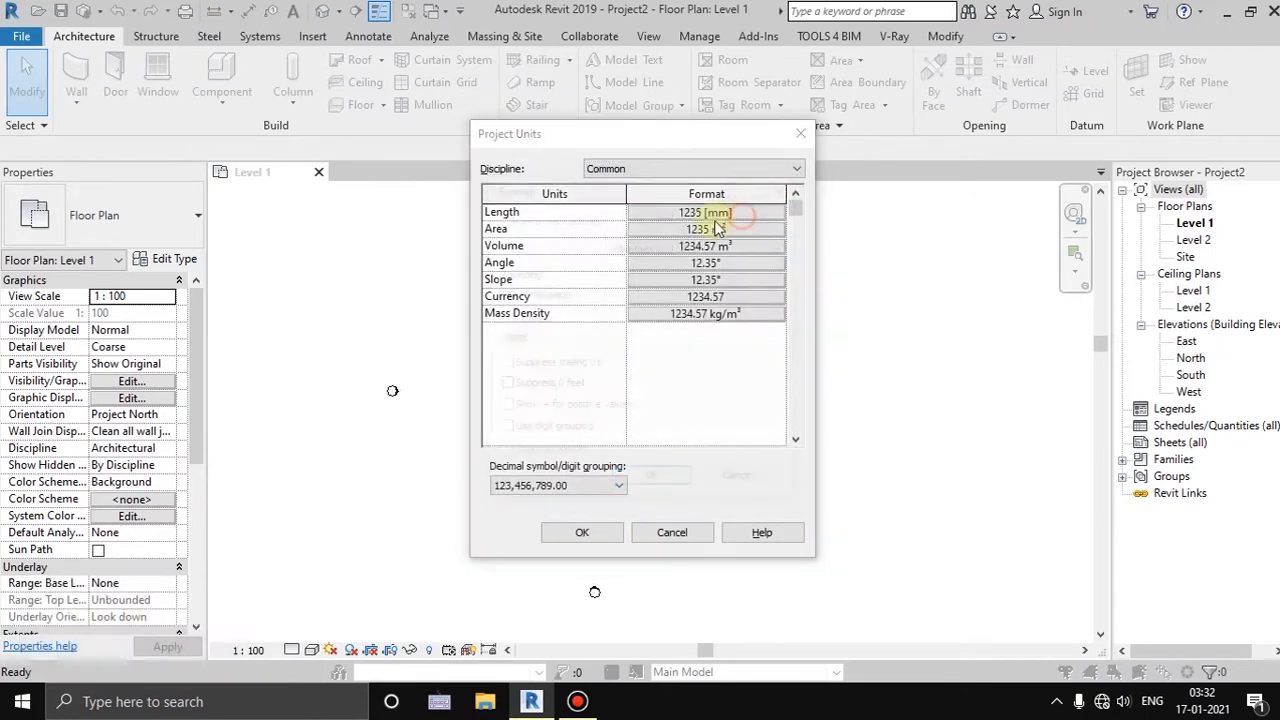
pyautogui.click(575, 337)
pyautogui.click(560, 362)
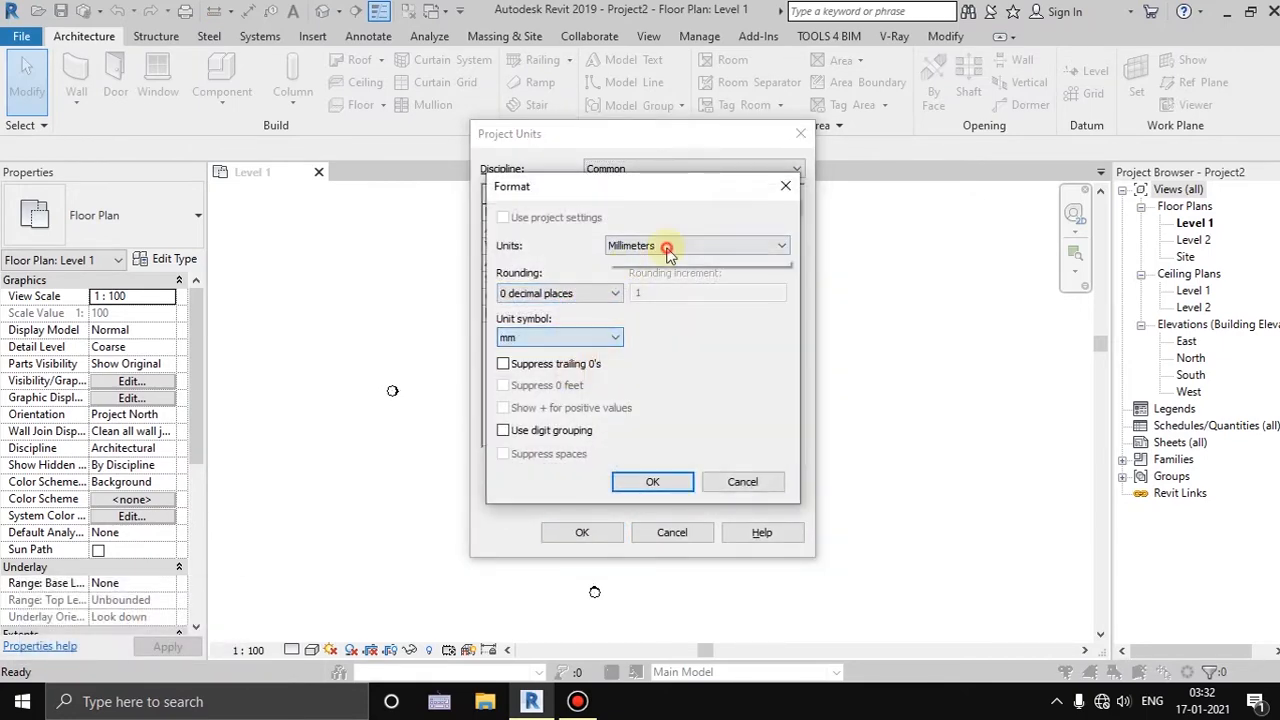
pyautogui.click(656, 245)
pyautogui.click(645, 337)
pyautogui.click(652, 481)
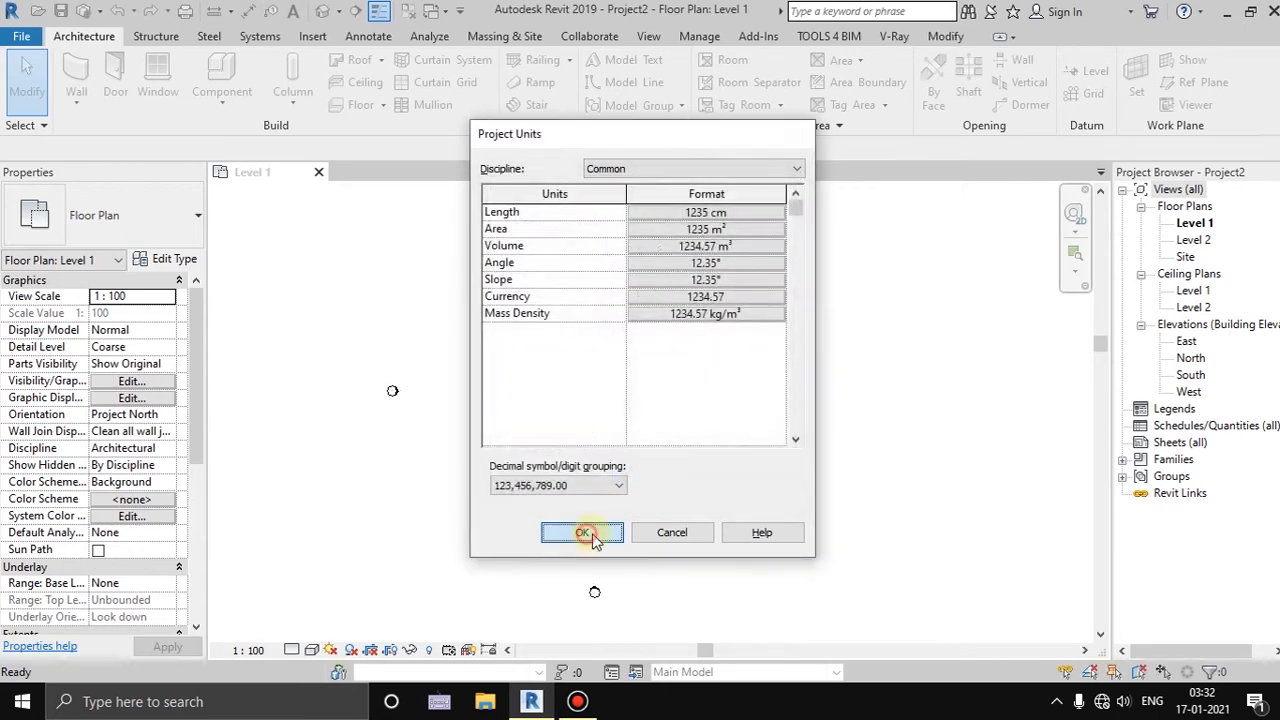
pyautogui.click(582, 532)
# In the South elevation, set the elevation of Level 2 to 150 cm
pyautogui.doubleClick(1190, 375)
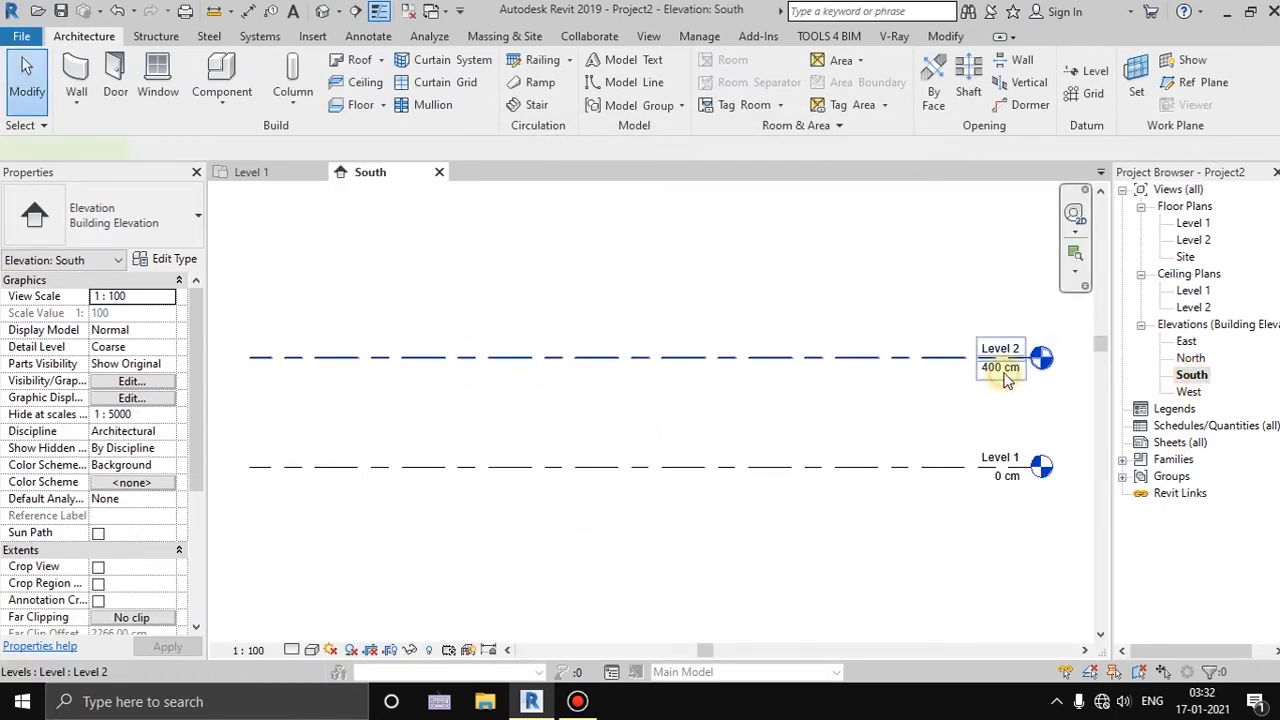
pyautogui.click(1005, 378)
pyautogui.click(1000, 384)
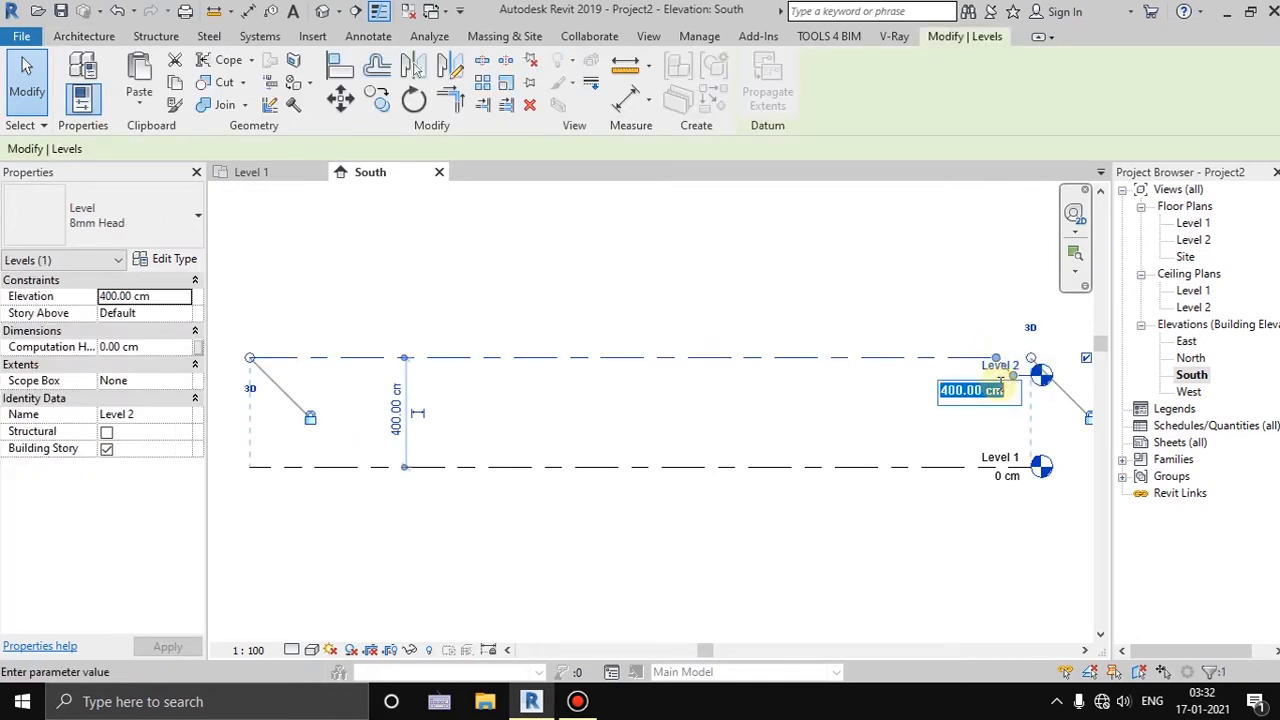
pyautogui.write('150')
pyautogui.press('Return')
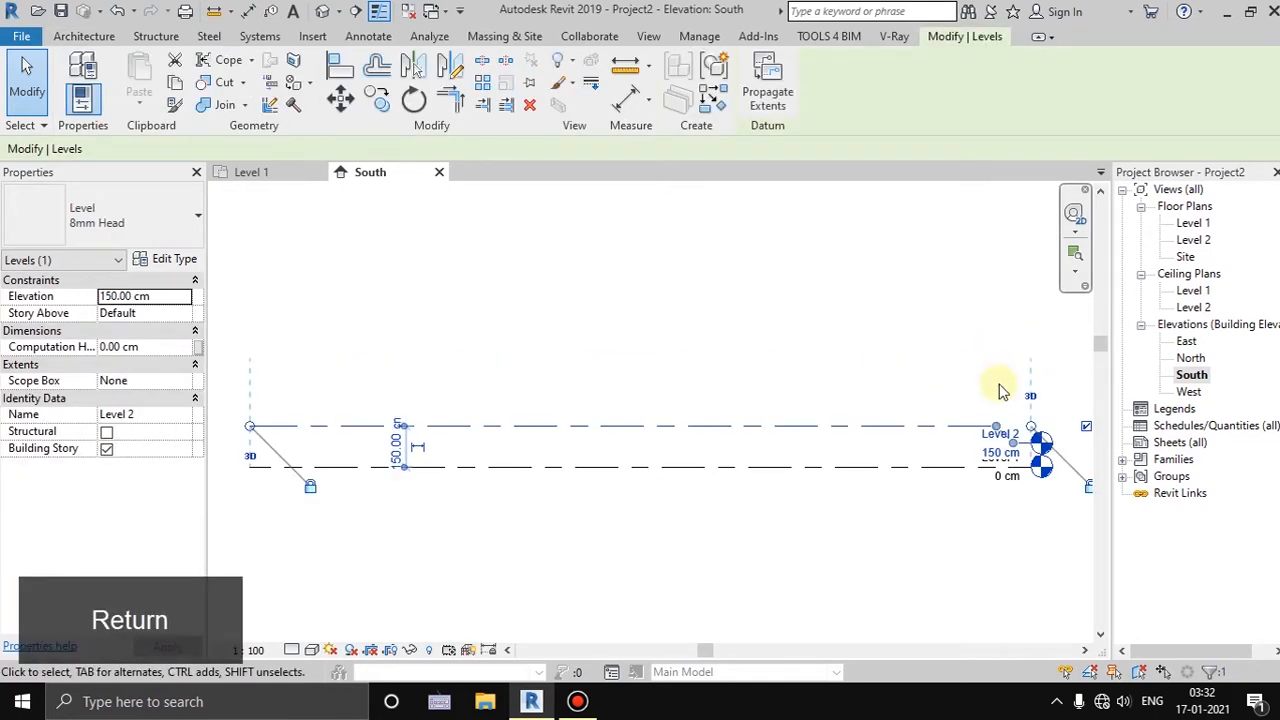
pyautogui.press('Escape')
# Add a third level above Level 2 by picking its line with a 450 cm offset
pyautogui.press('l')
pyautogui.press('l')
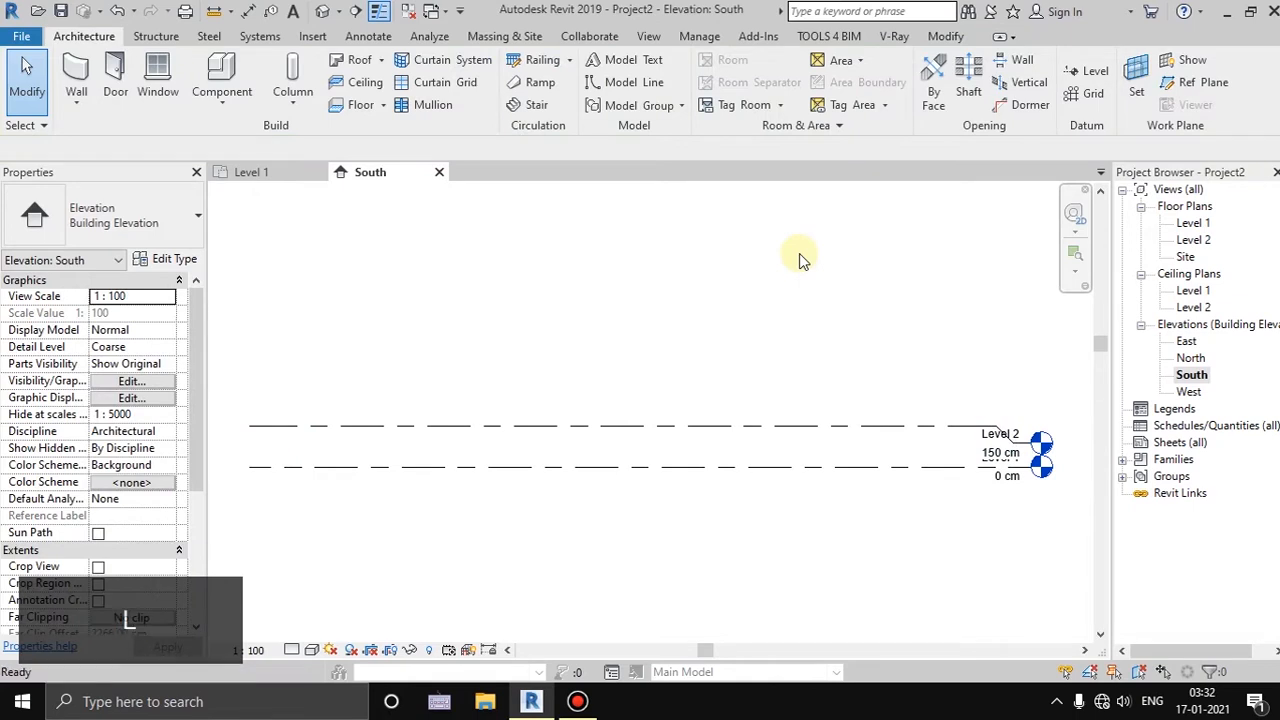
pyautogui.click(777, 66)
pyautogui.click(420, 148)
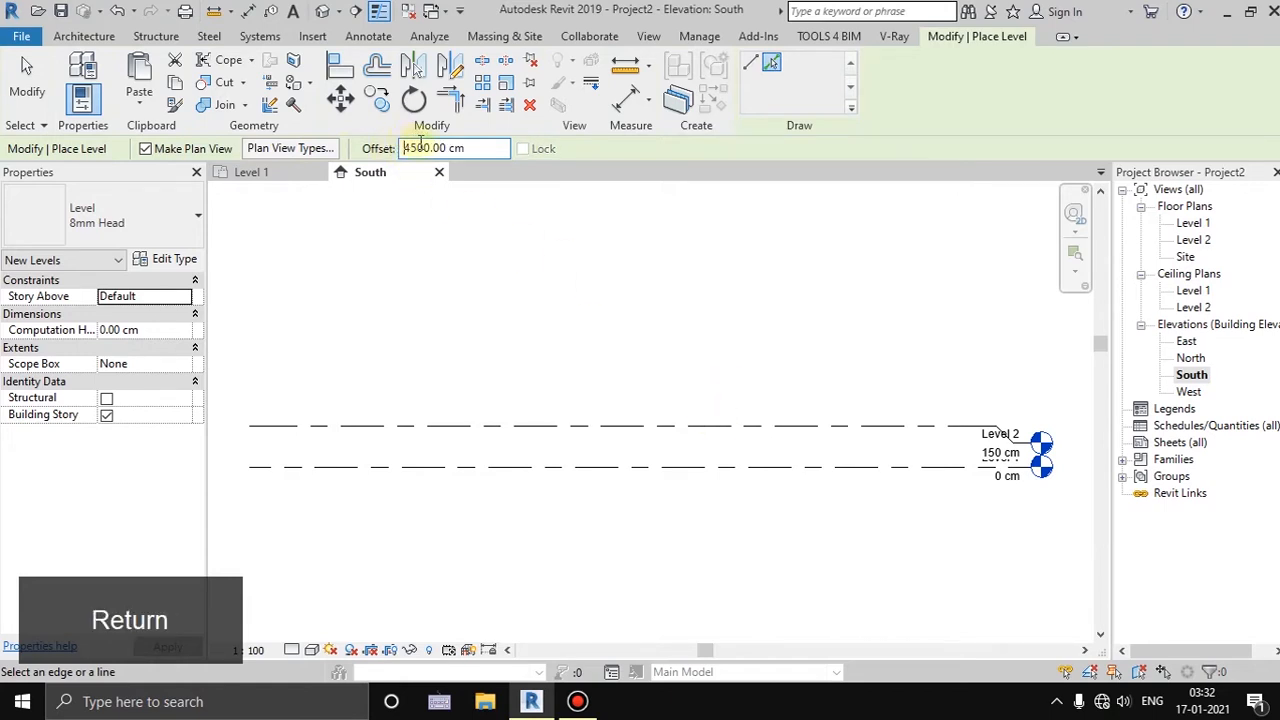
pyautogui.press('BackSpace')
pyautogui.press('Return')
pyautogui.click(657, 425)
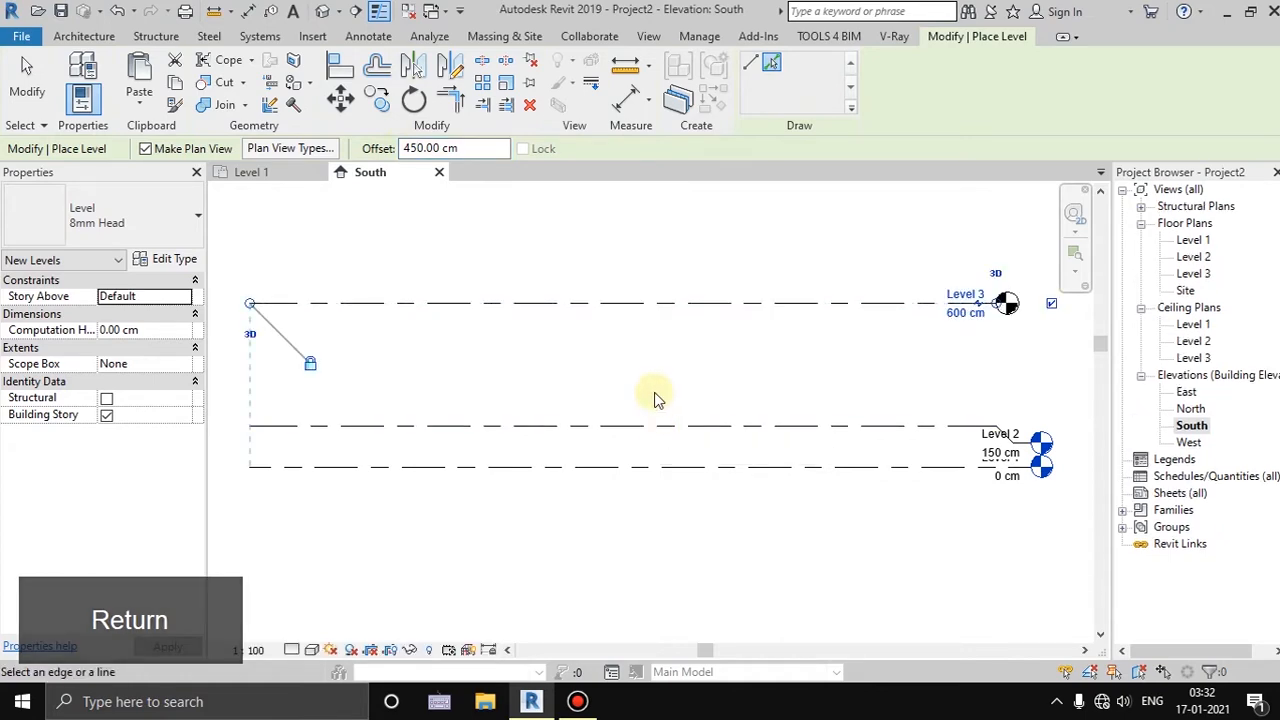
pyautogui.press('Escape')
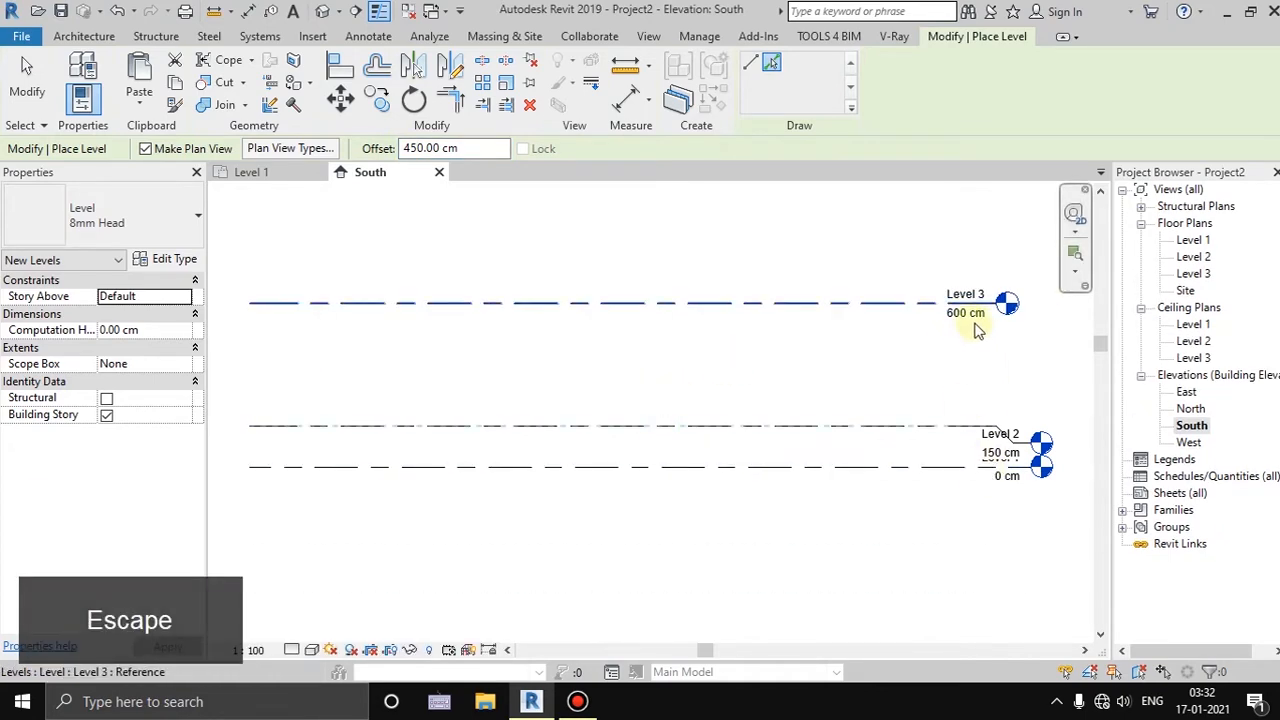
pyautogui.press('Escape')
# Draw a horizontal reference plane between the east and west elevation markers in the Level 1 floor plan
pyautogui.moveTo(794, 411); pyautogui.dragTo(757, 408, button='middle')
pyautogui.click(250, 172)
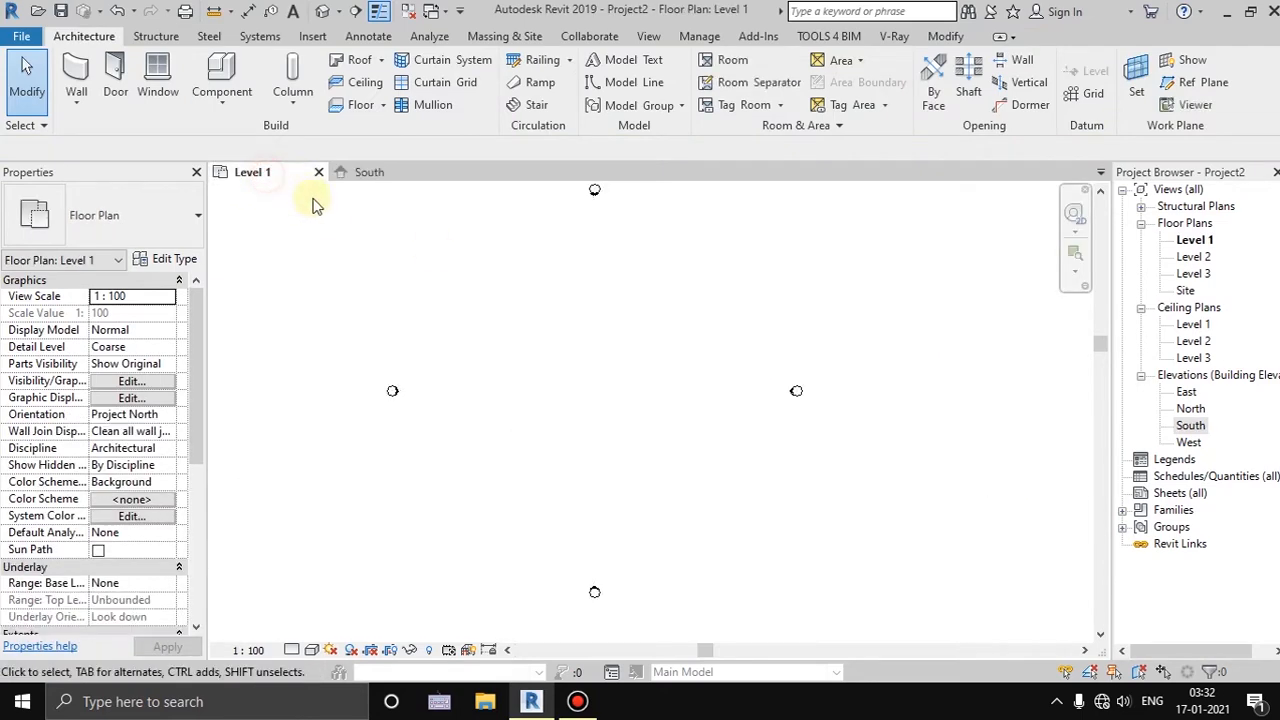
pyautogui.click(1180, 82)
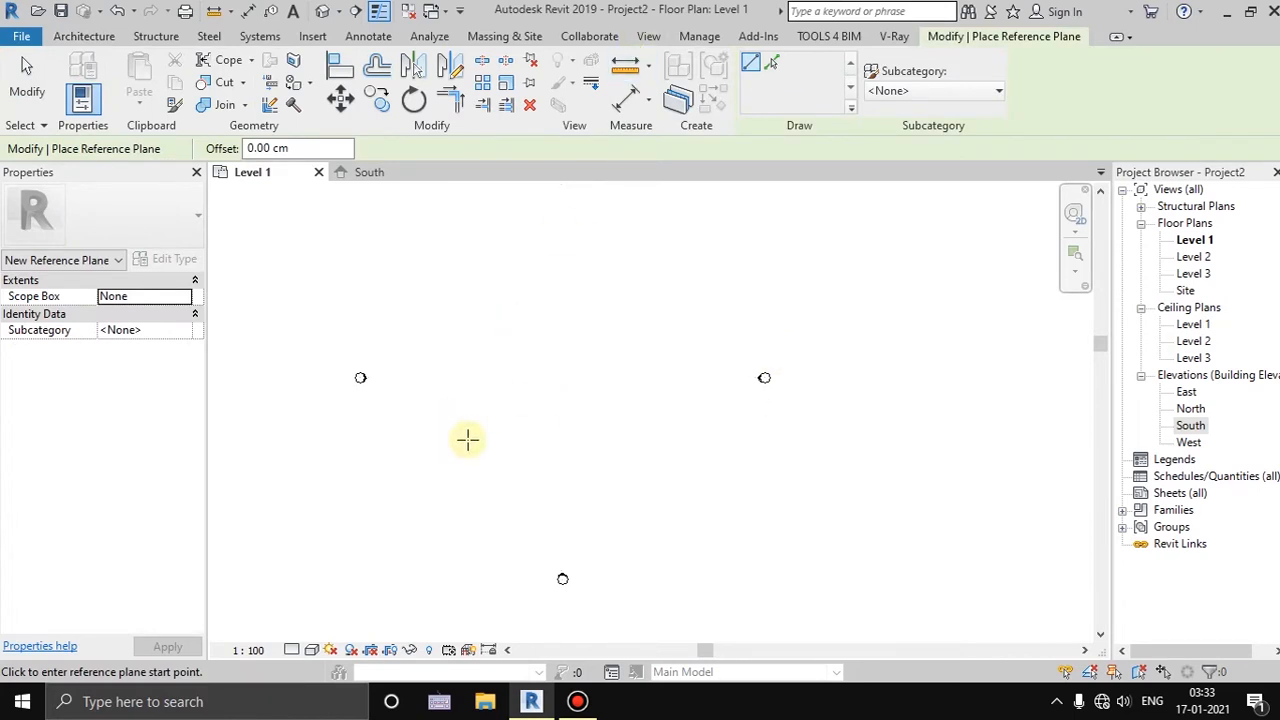
pyautogui.click(454, 406)
pyautogui.click(700, 407)
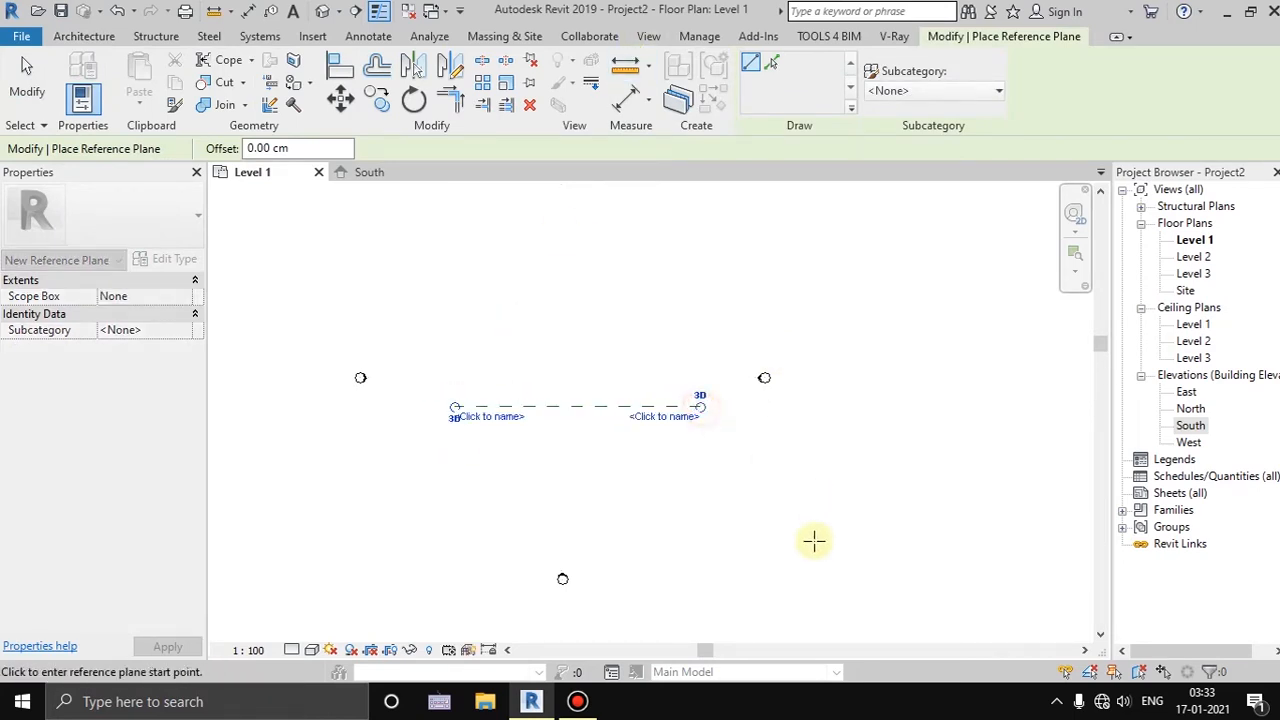
pyautogui.press('Escape')
pyautogui.press('Escape')
# Array the reference plane upward as a linear array of 6 with 400 cm spacing
pyautogui.moveTo(658, 358); pyautogui.dragTo(516, 498)
pyautogui.press('a')
pyautogui.press('r')
pyautogui.moveTo(548, 418); pyautogui.dragTo(596, 416, button='middle')
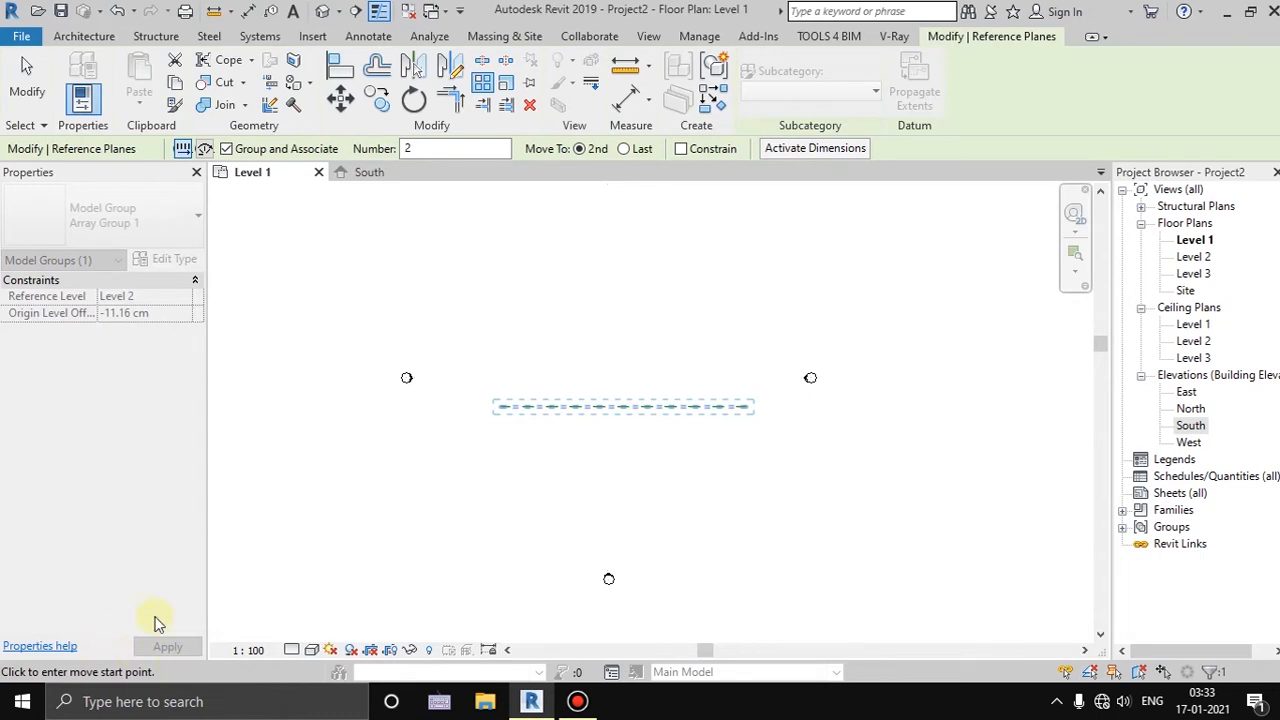
pyautogui.click(621, 407)
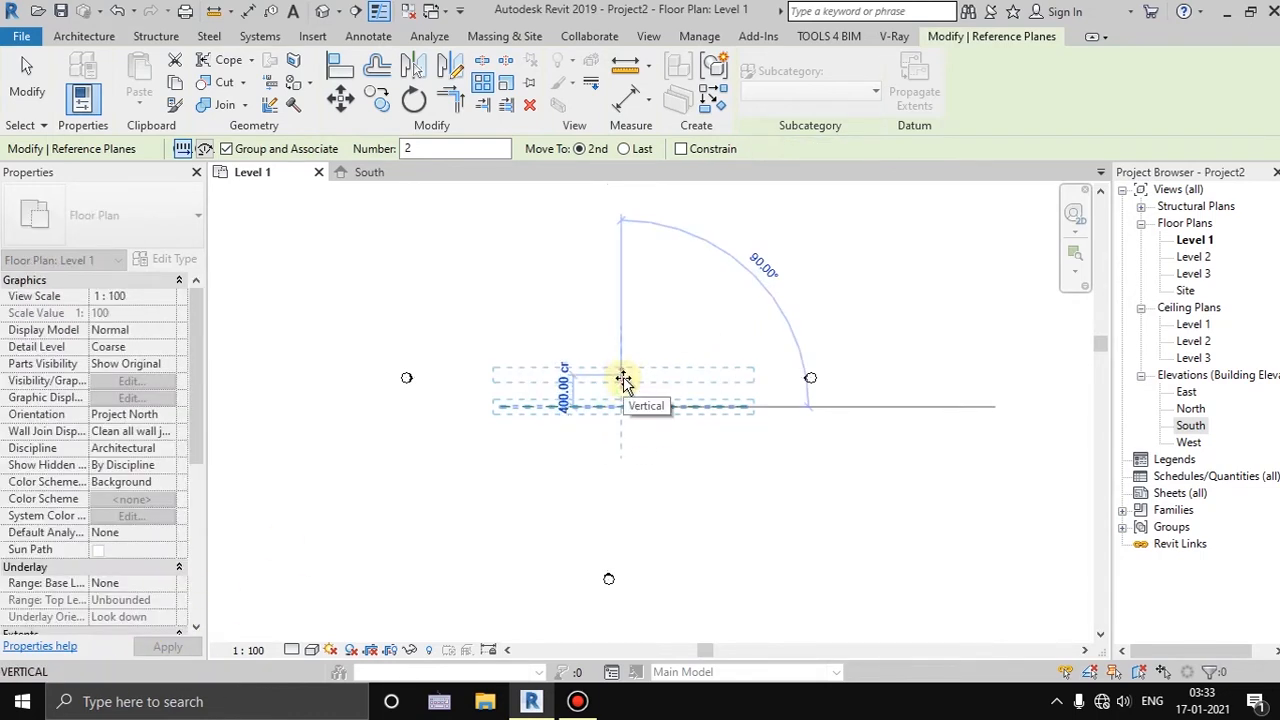
pyautogui.click(622, 377)
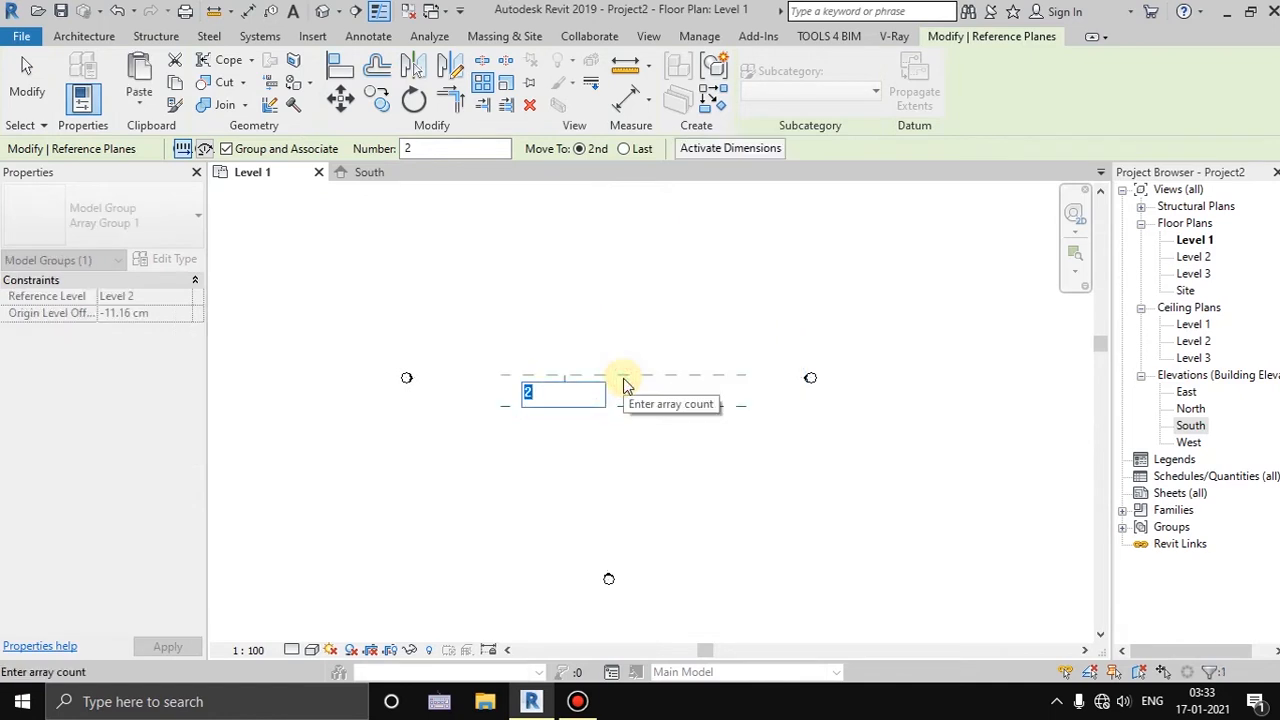
pyautogui.write('6')
pyautogui.press('Return')
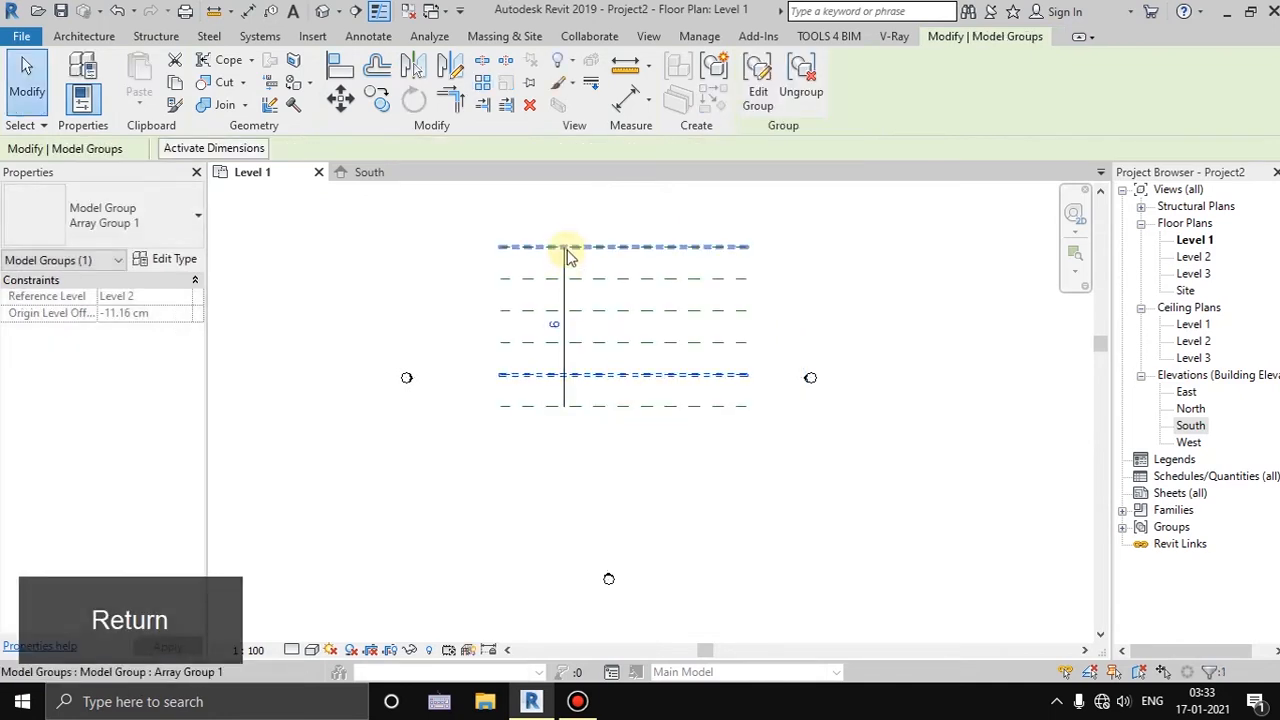
# Add aligned dimensions across the six reference planes: one chain for the individual spacings and one for the overall distance
pyautogui.scroll(2, 580, 317)
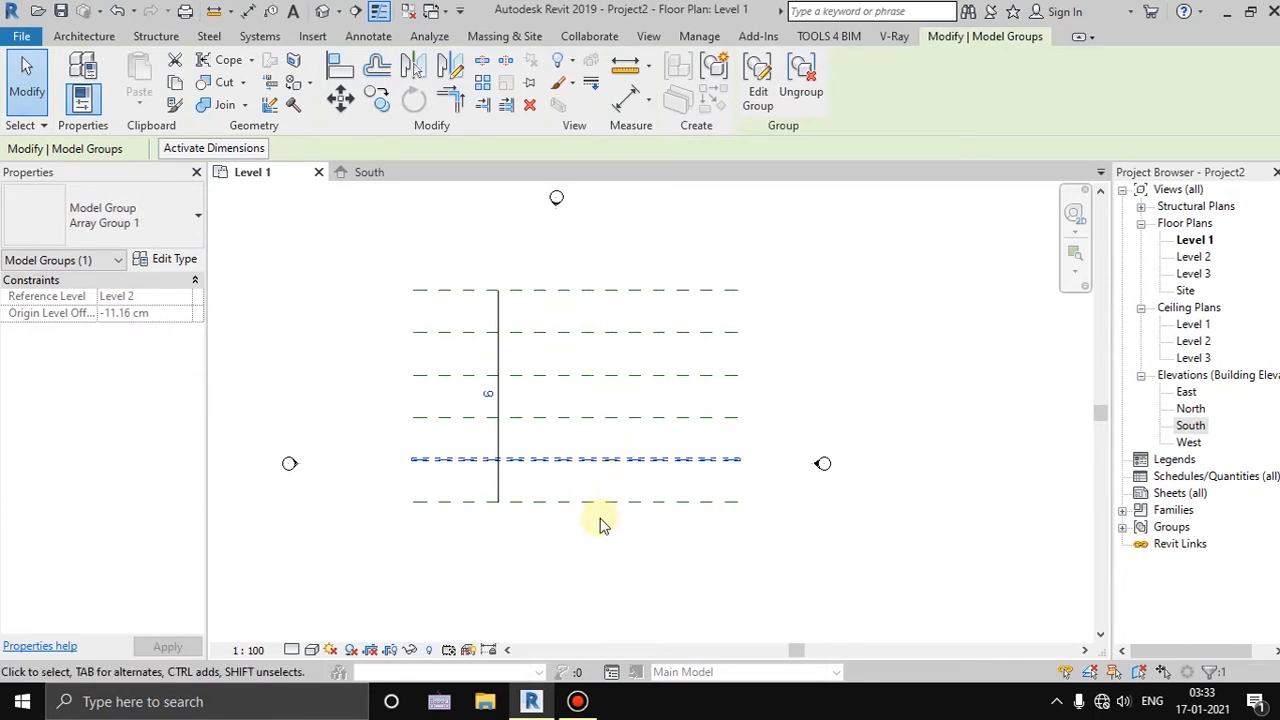
pyautogui.click(625, 100)
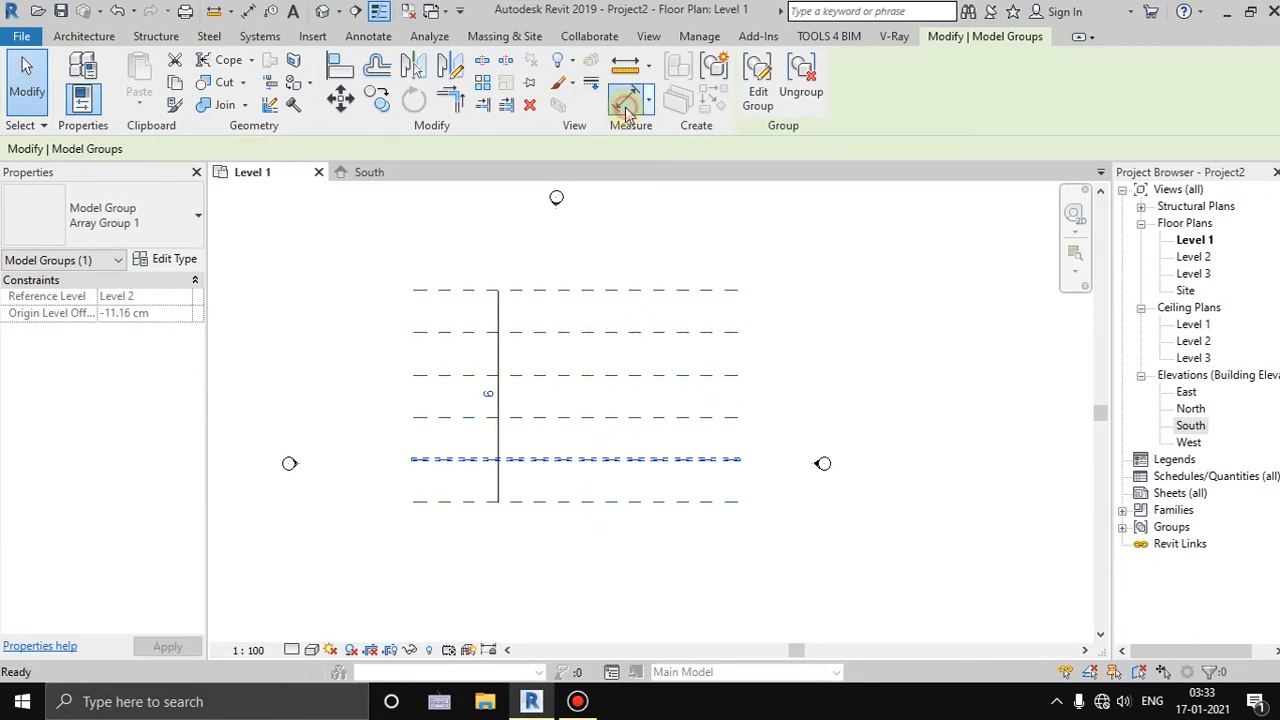
pyautogui.click(597, 460)
pyautogui.click(603, 417)
pyautogui.click(605, 374)
pyautogui.click(610, 331)
pyautogui.click(609, 289)
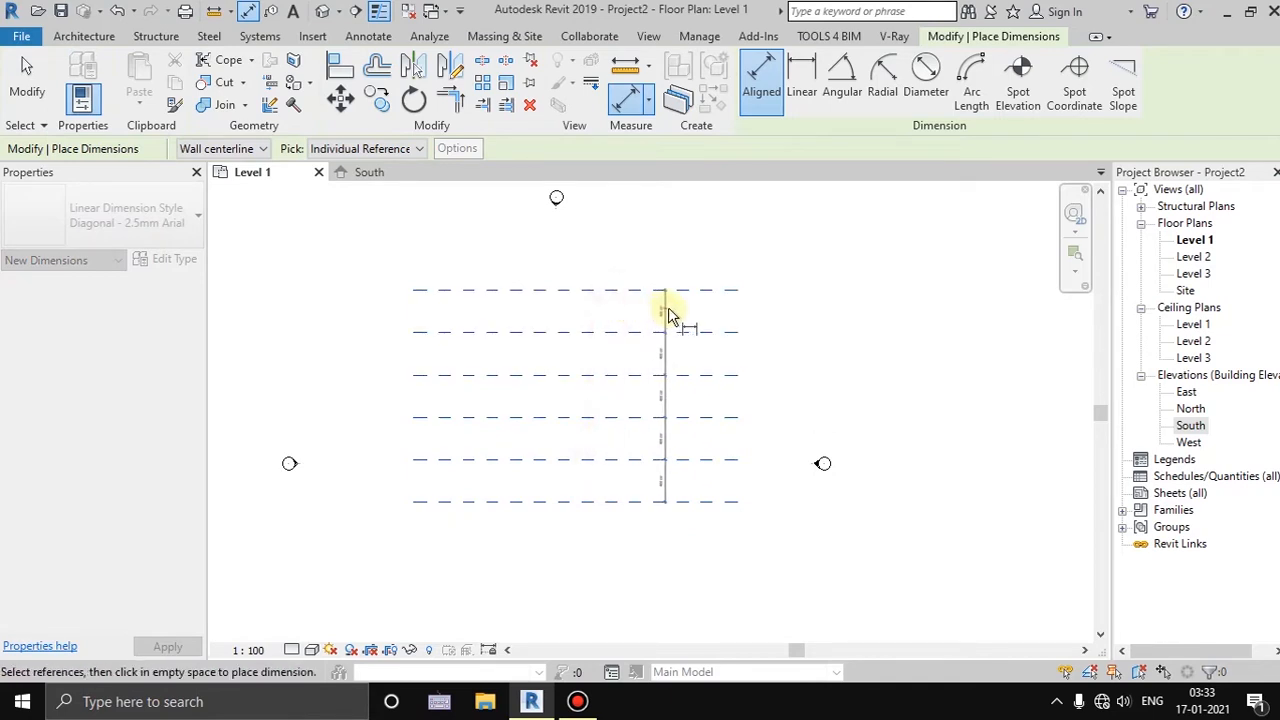
pyautogui.click(668, 306)
pyautogui.click(724, 502)
pyautogui.click(740, 291)
pyautogui.click(770, 311)
# Try a view scale of 1:500 on the Level 1 plan
pyautogui.click(250, 650)
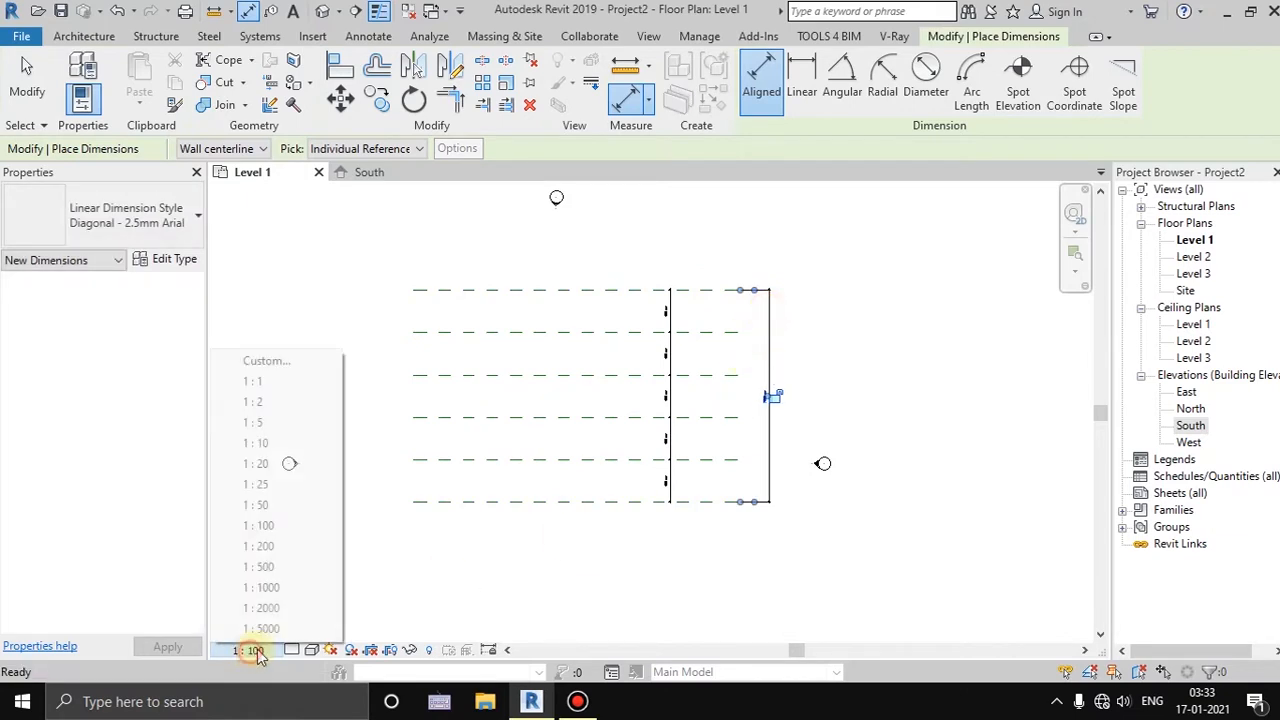
pyautogui.click(292, 566)
pyautogui.moveTo(571, 566); pyautogui.dragTo(514, 580, button='middle')
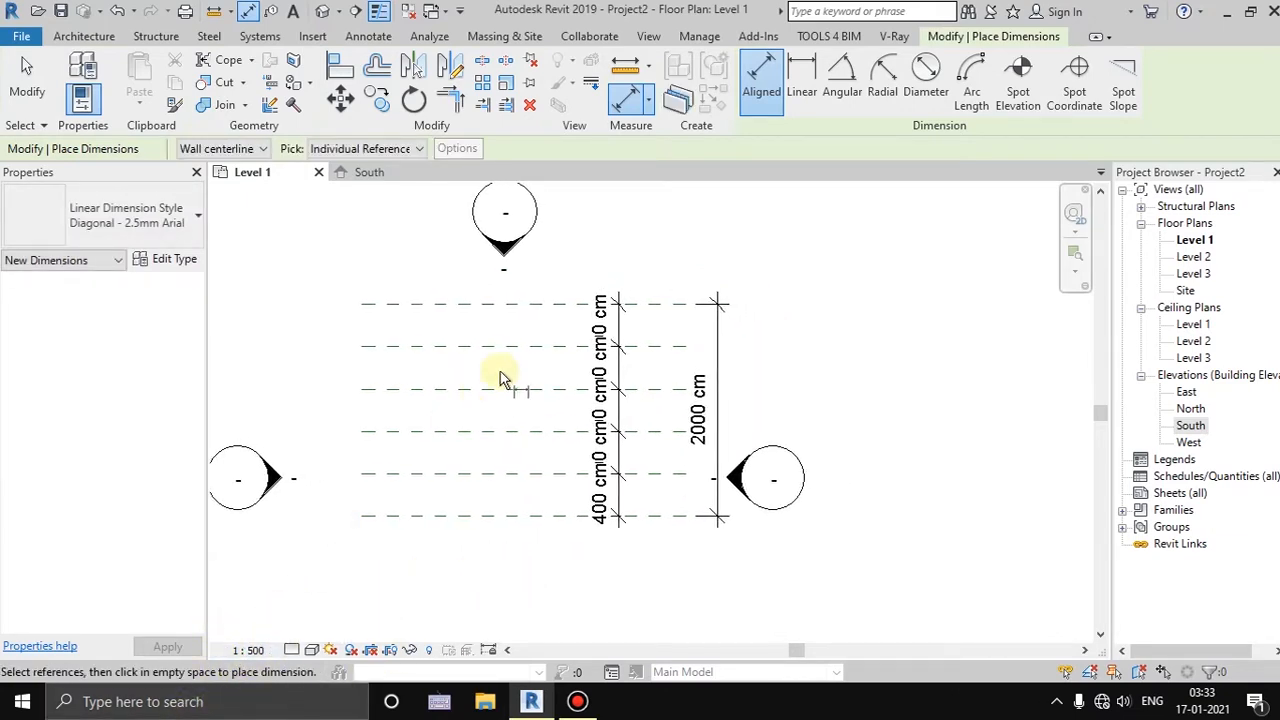
# Set the Level 1 plan's view scale to 1:200
pyautogui.click(262, 650)
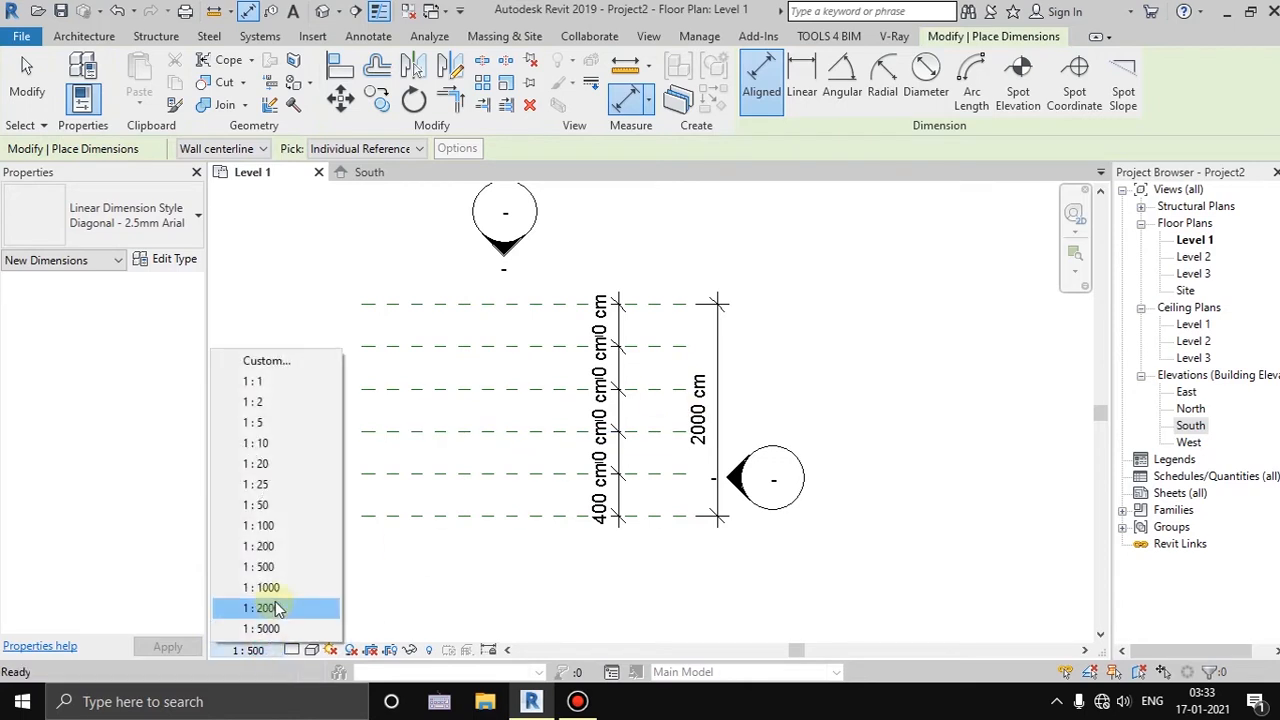
pyautogui.click(300, 545)
pyautogui.scroll(2, 496, 522)
pyautogui.moveTo(506, 525); pyautogui.dragTo(500, 595, button='middle')
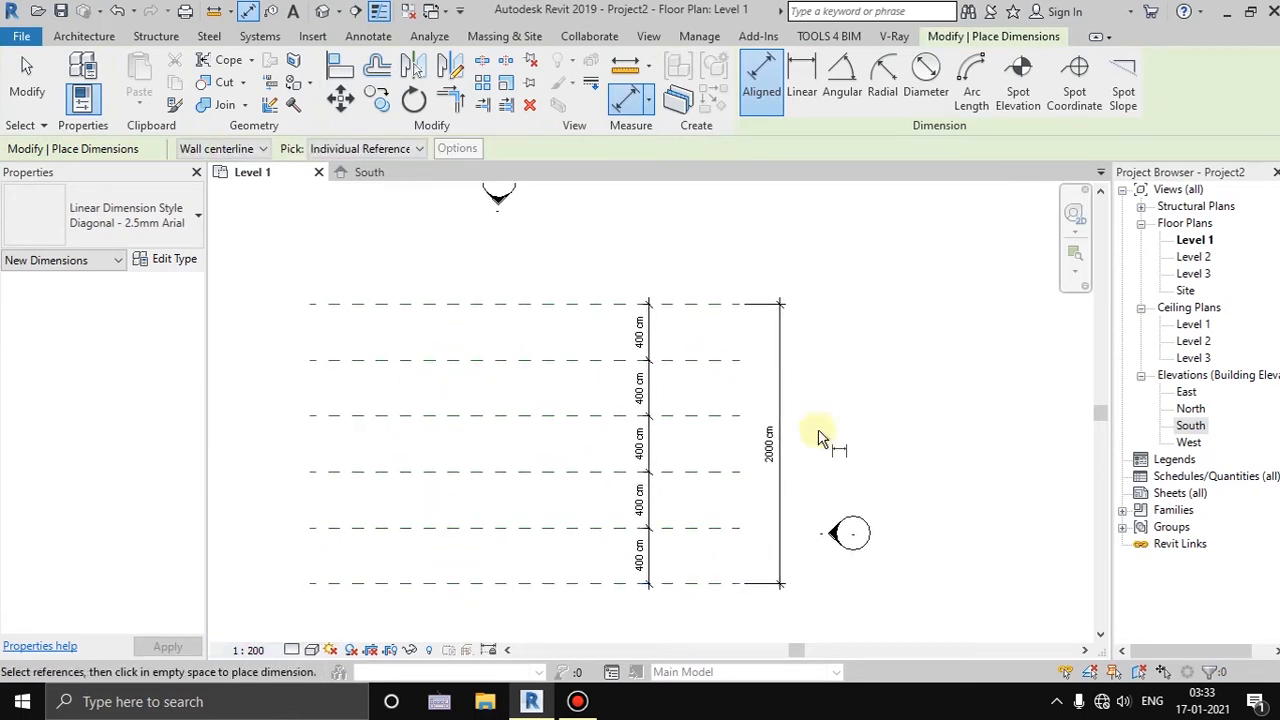
# Start an in-place mass from the South elevation, keeping the name Mass 1
pyautogui.click(371, 174)
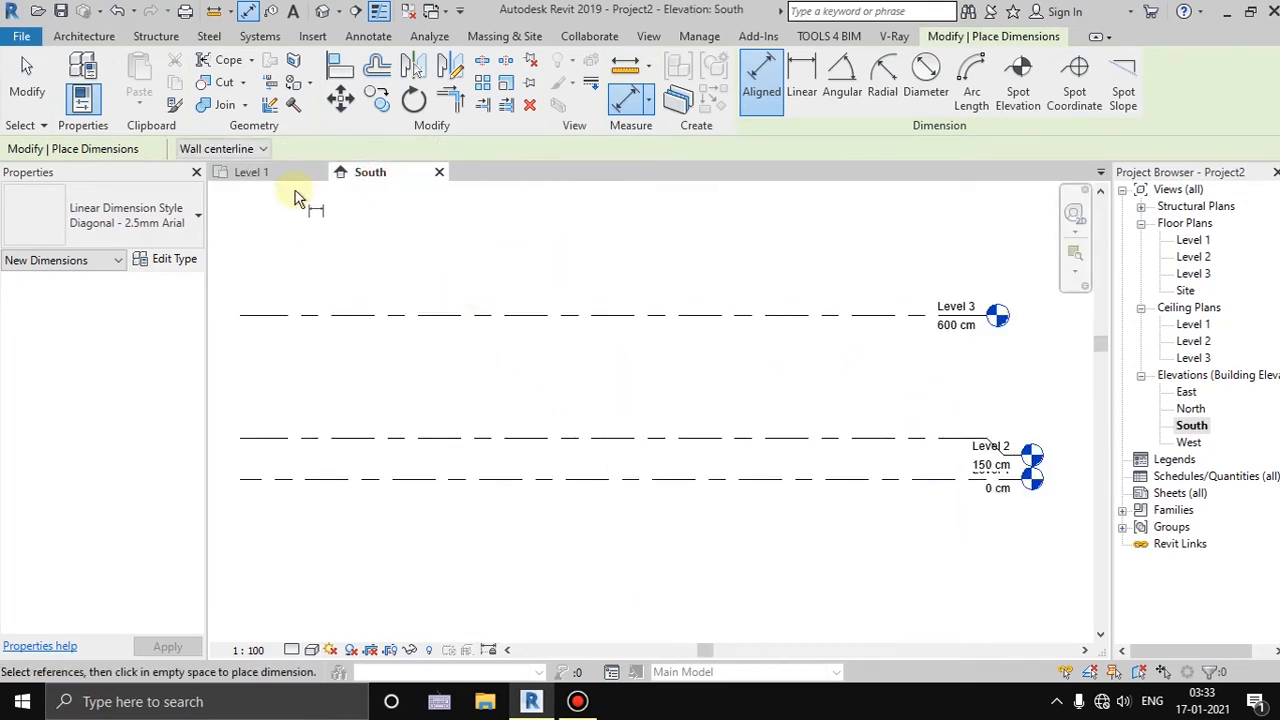
pyautogui.click(510, 37)
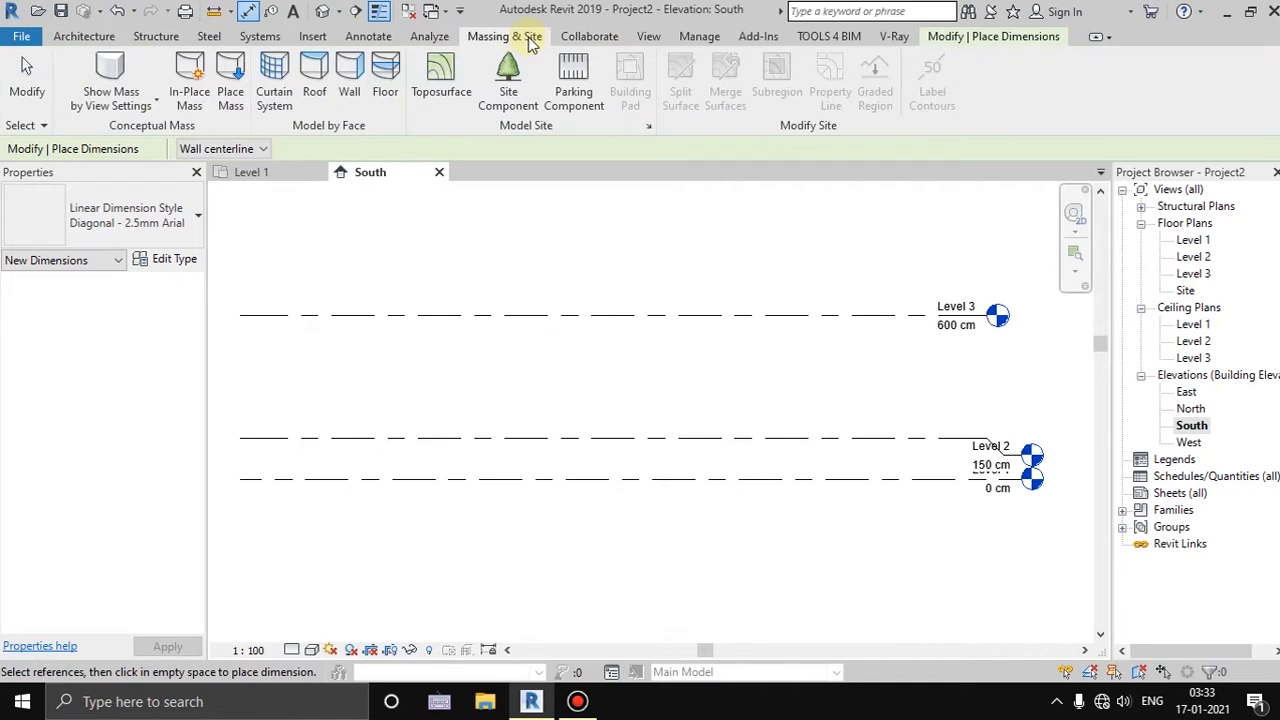
pyautogui.click(190, 108)
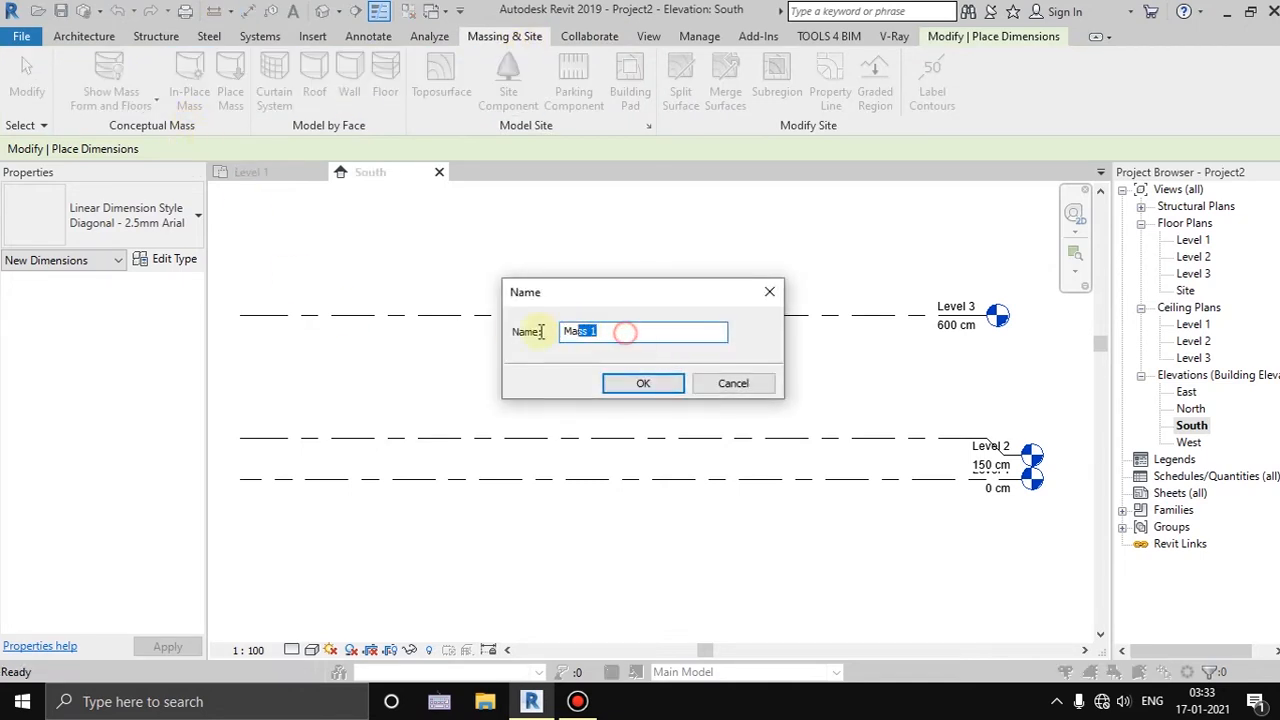
pyautogui.click(643, 383)
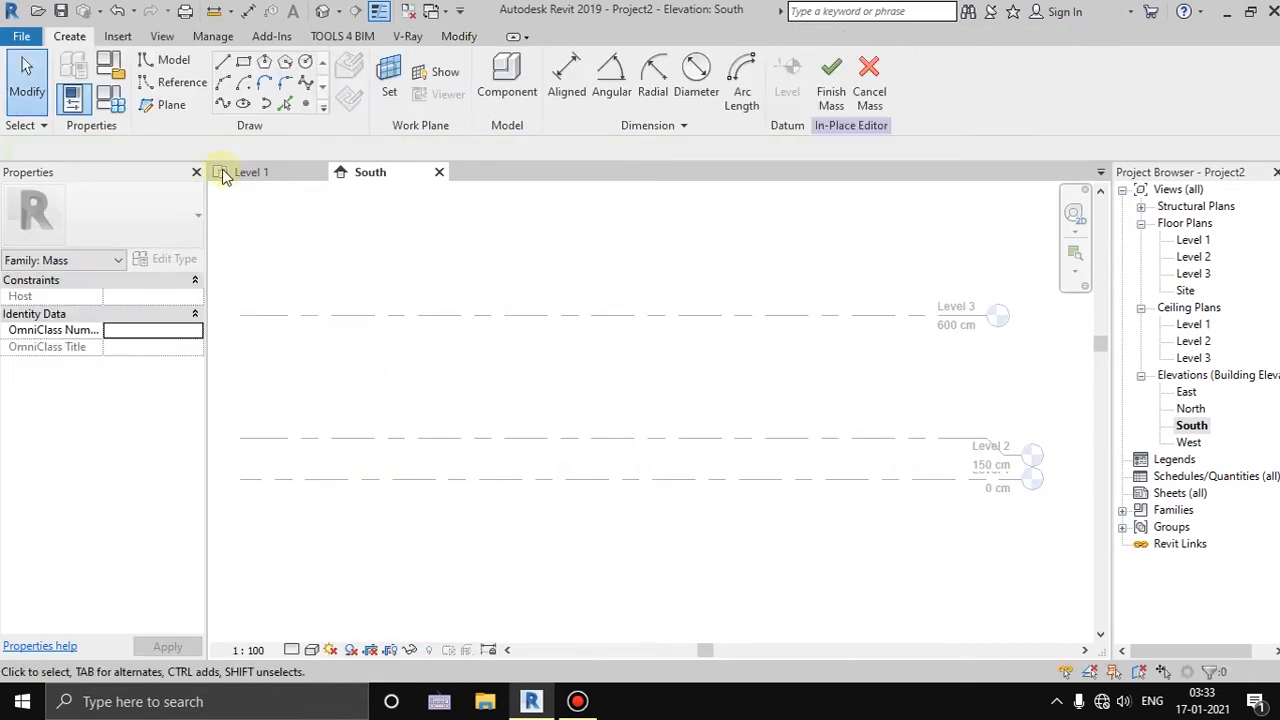
# Start a reference line, pick the lowest reference plane in the Level 1 plan as its work plane, and open the South elevation
pyautogui.click(163, 84)
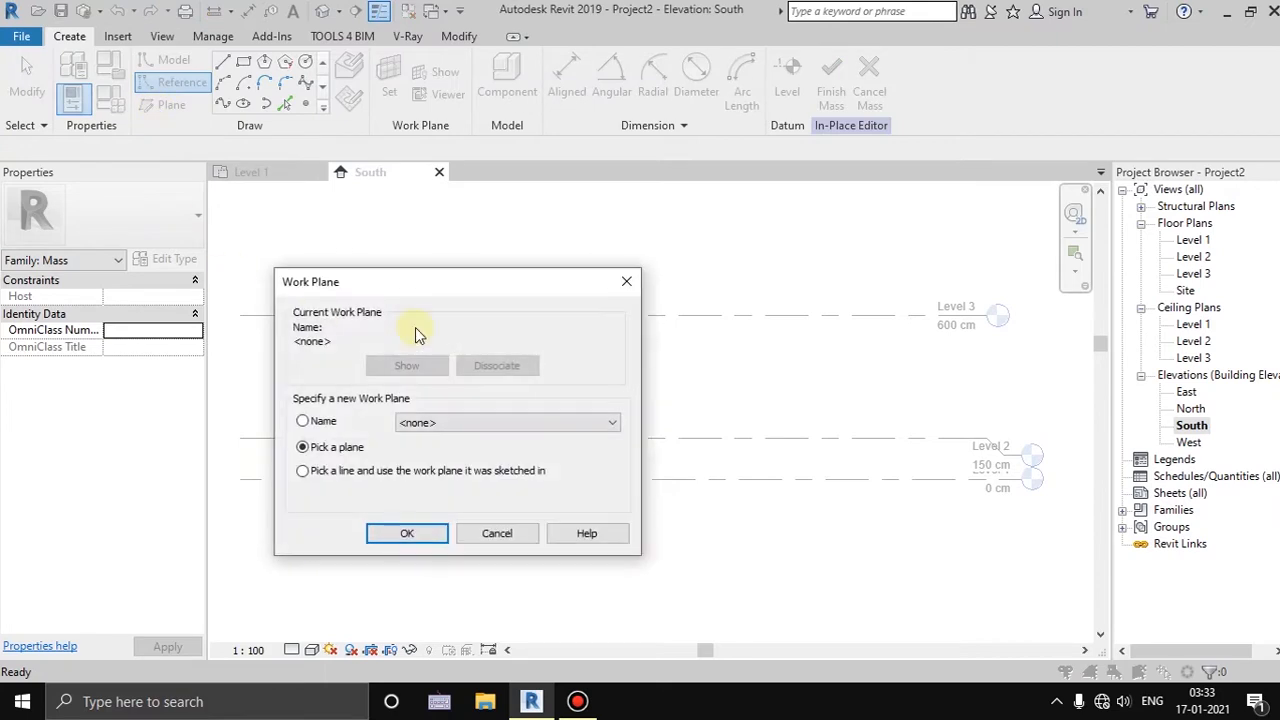
pyautogui.moveTo(445, 290); pyautogui.dragTo(472, 256)
pyautogui.click(352, 389)
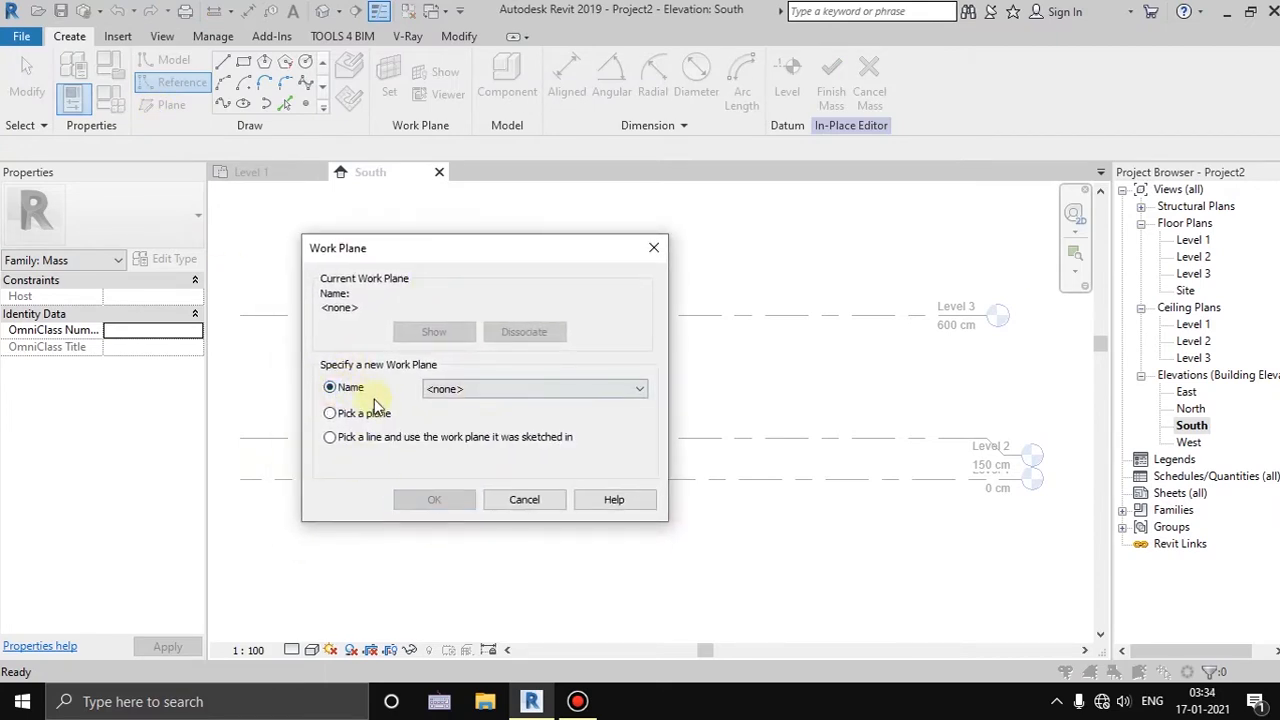
pyautogui.click(463, 390)
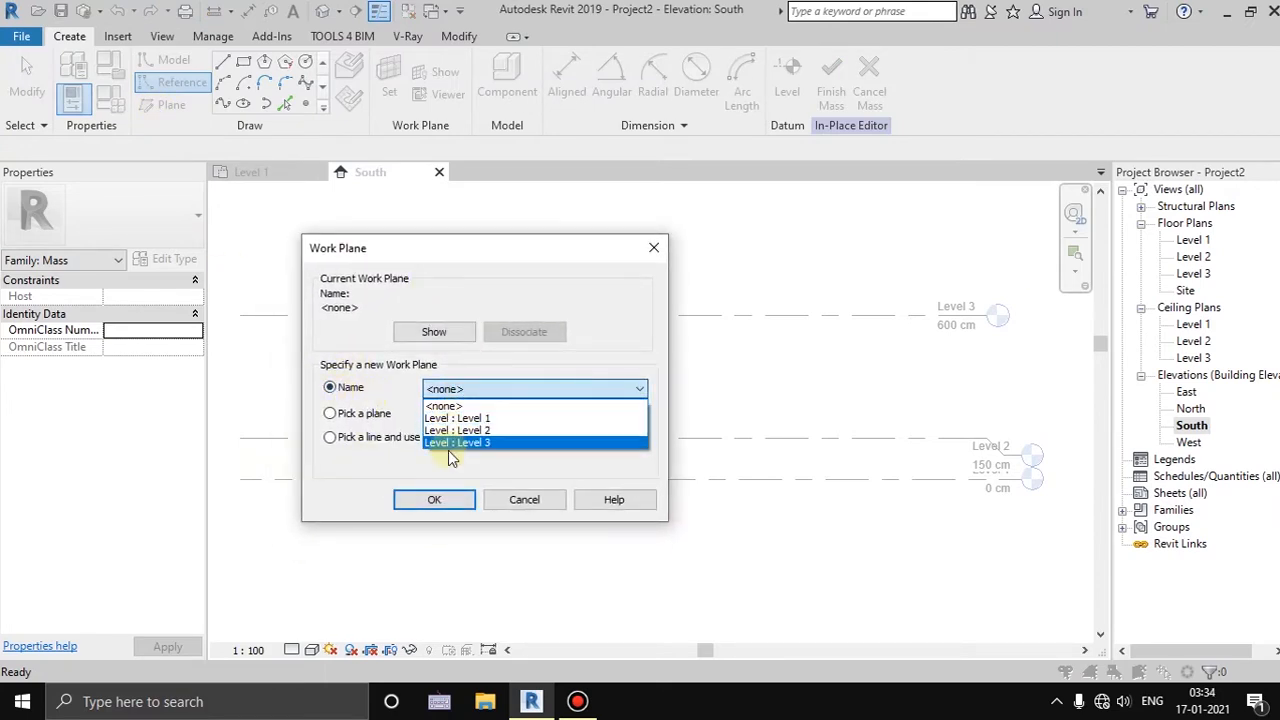
pyautogui.click(460, 392)
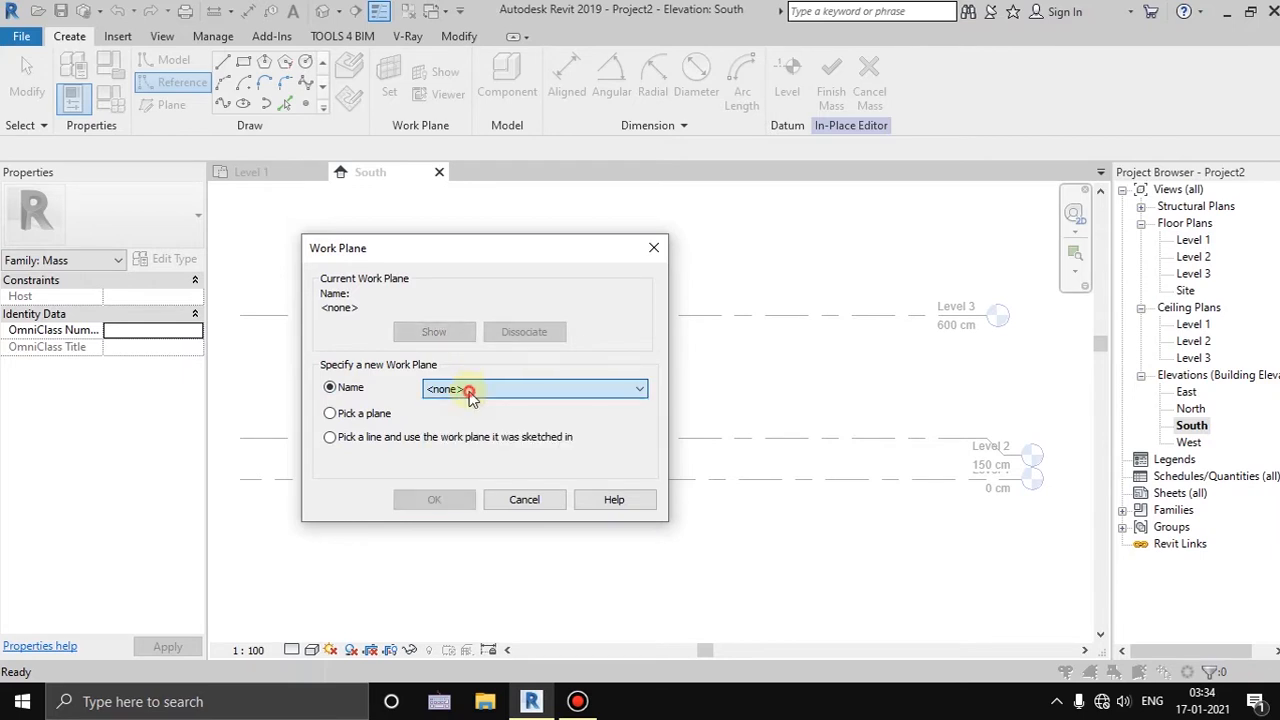
pyautogui.click(358, 420)
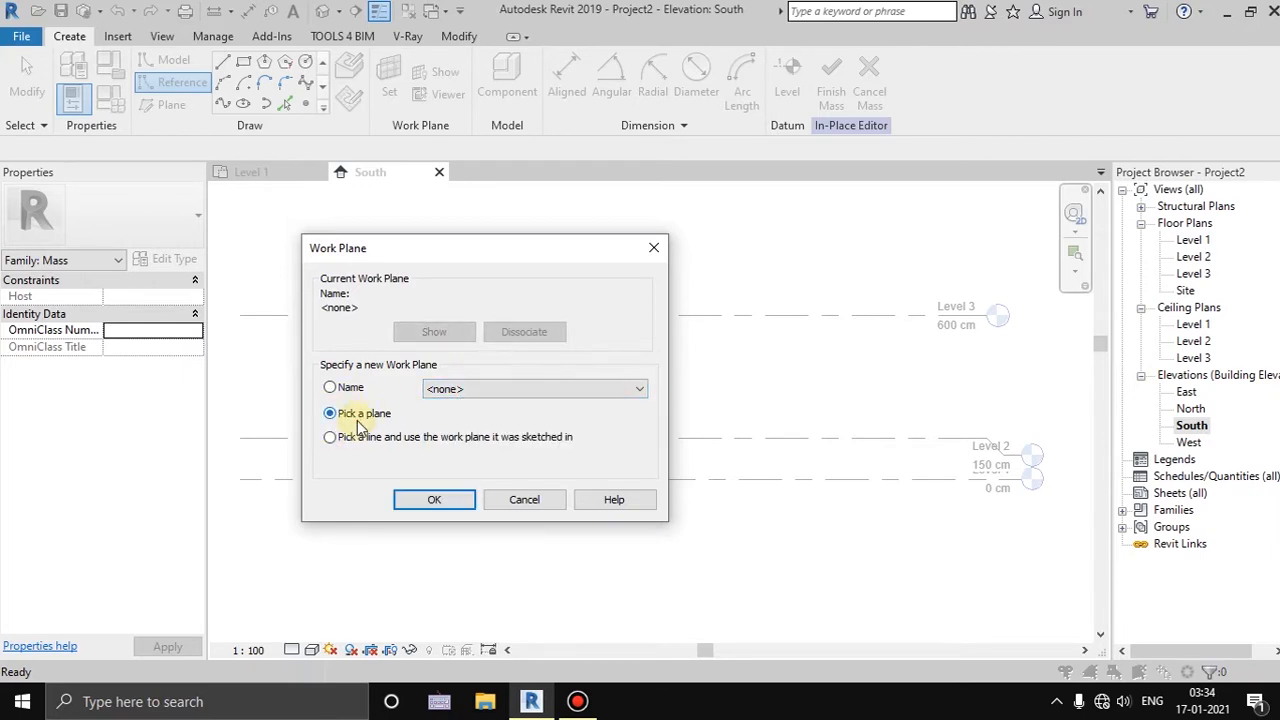
pyautogui.click(435, 500)
pyautogui.click(314, 316)
pyautogui.click(262, 172)
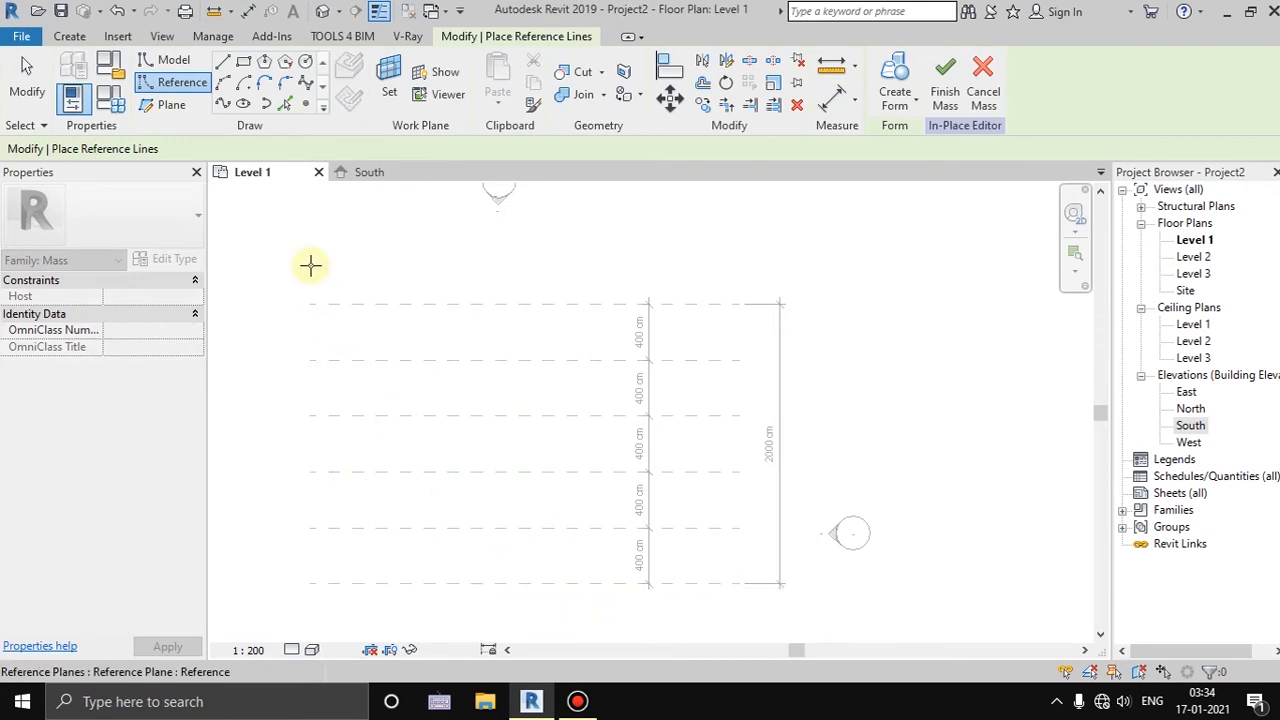
pyautogui.click(516, 581)
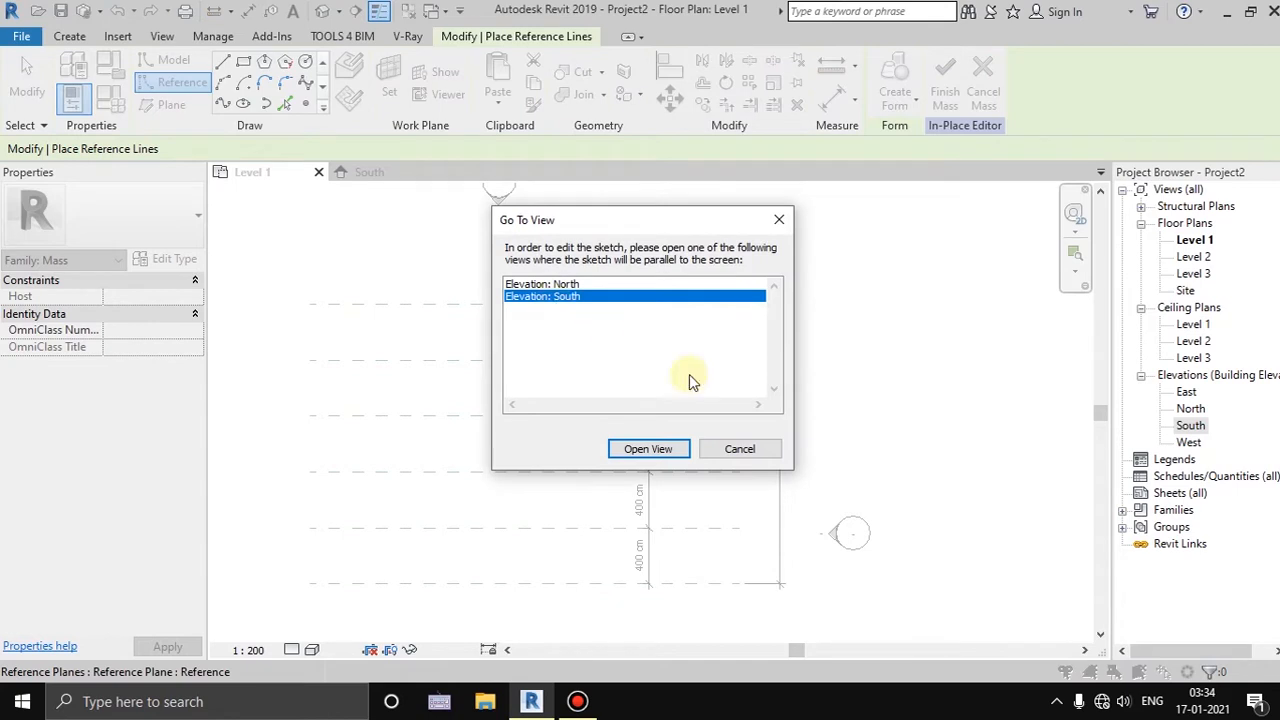
pyautogui.click(648, 450)
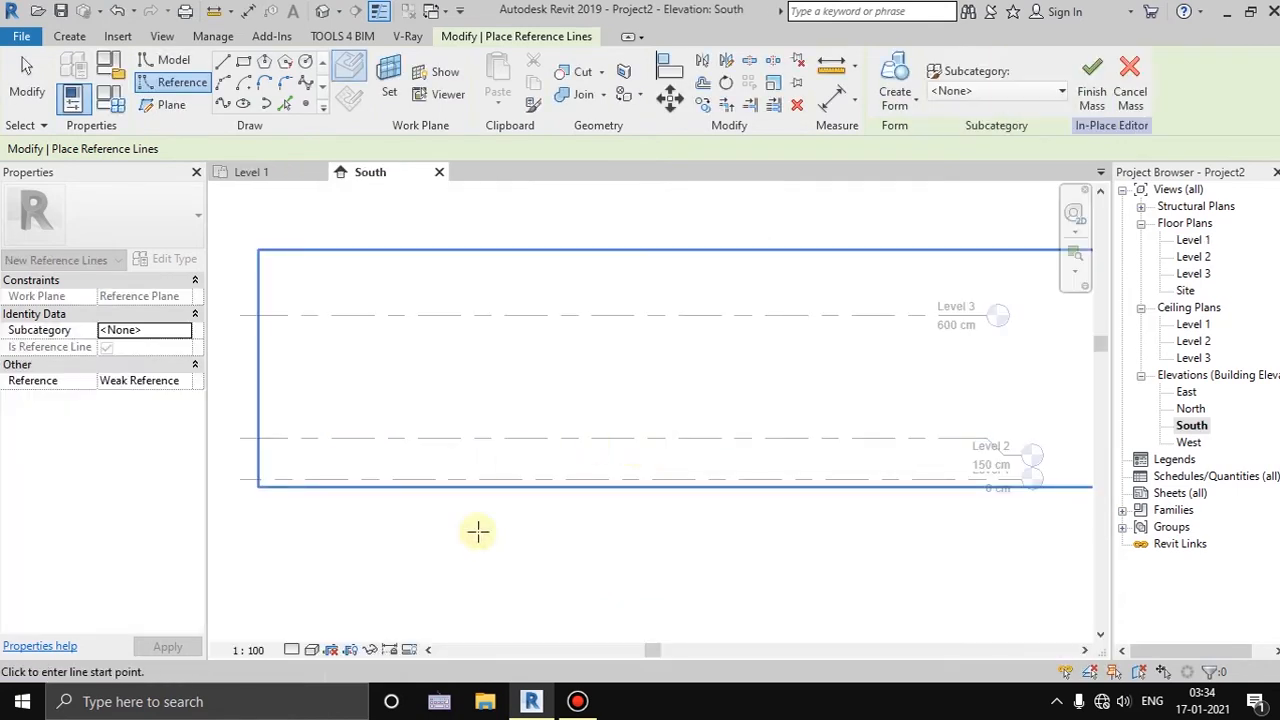
# Draw a vertical 450 cm reference line from Level 2 up to Level 3
pyautogui.click(223, 61)
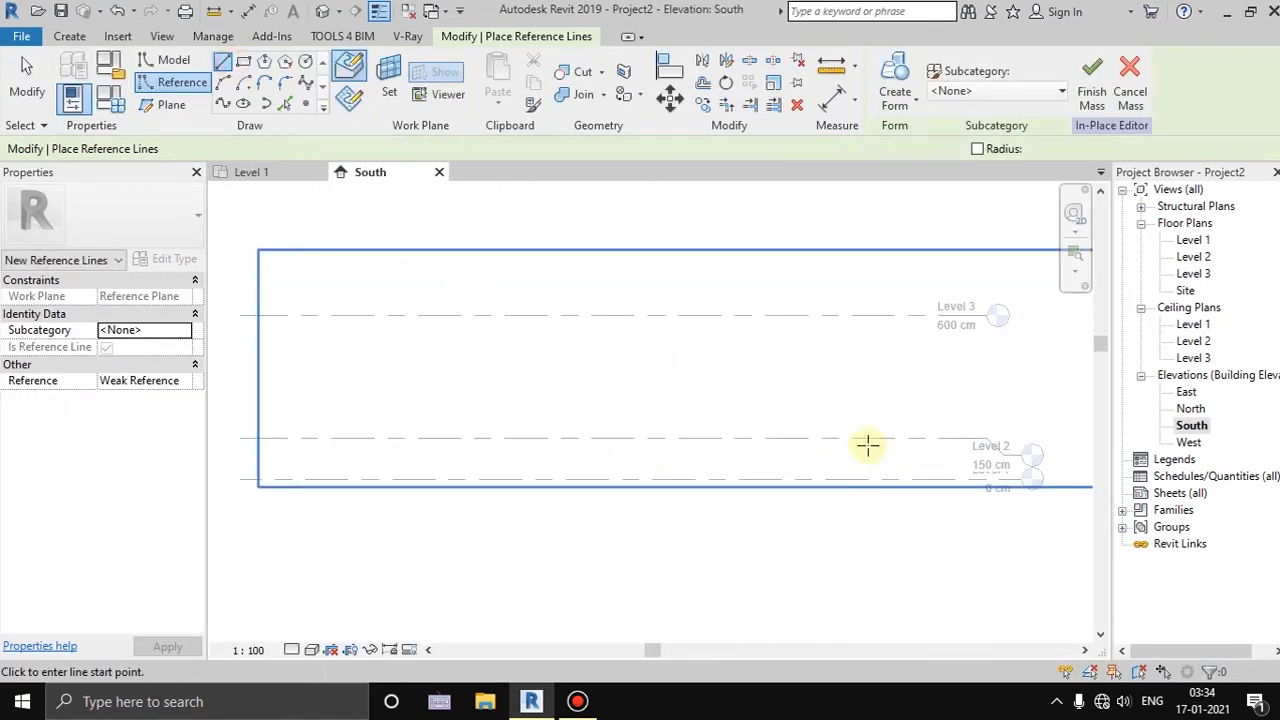
pyautogui.click(755, 438)
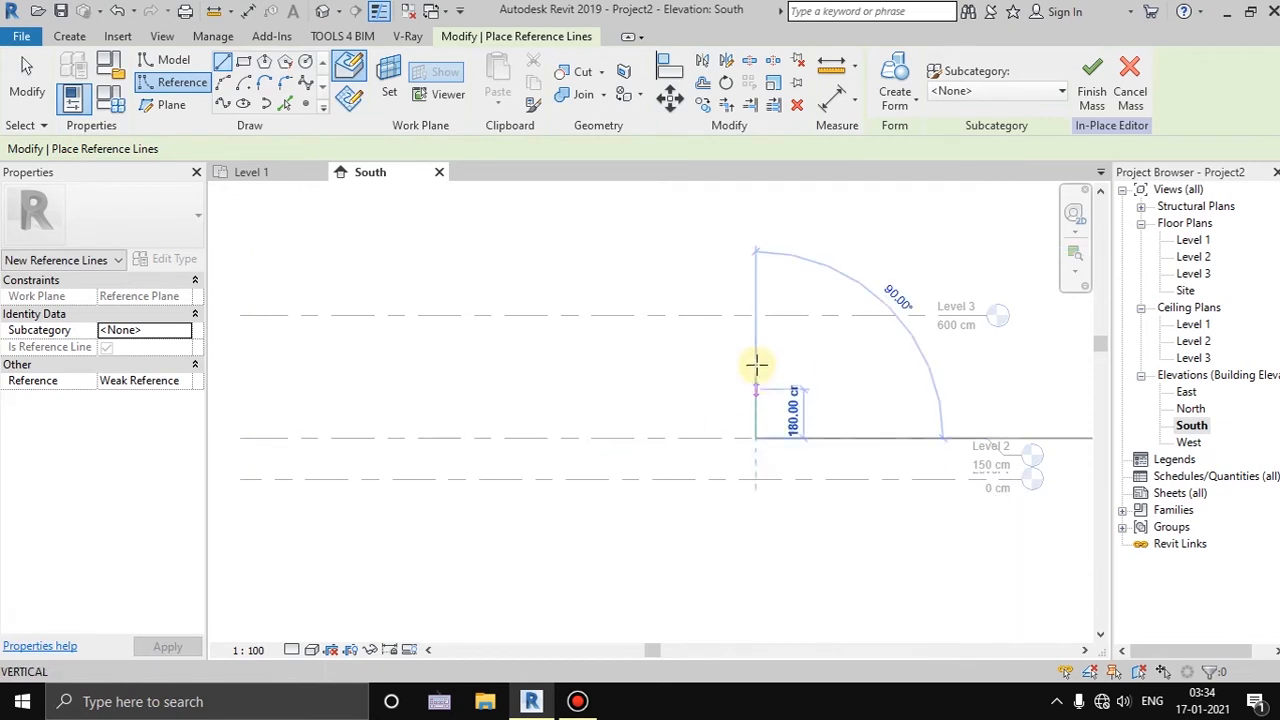
pyautogui.click(755, 316)
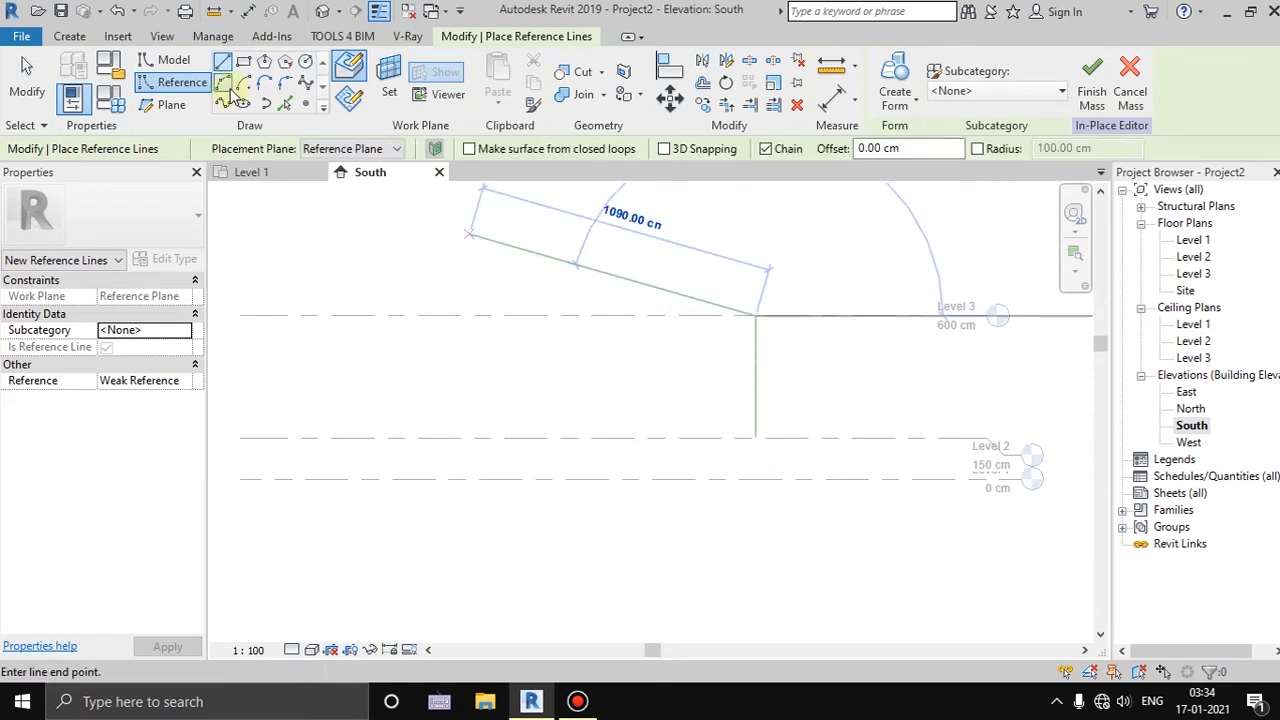
pyautogui.press('Escape')
pyautogui.press('Escape')
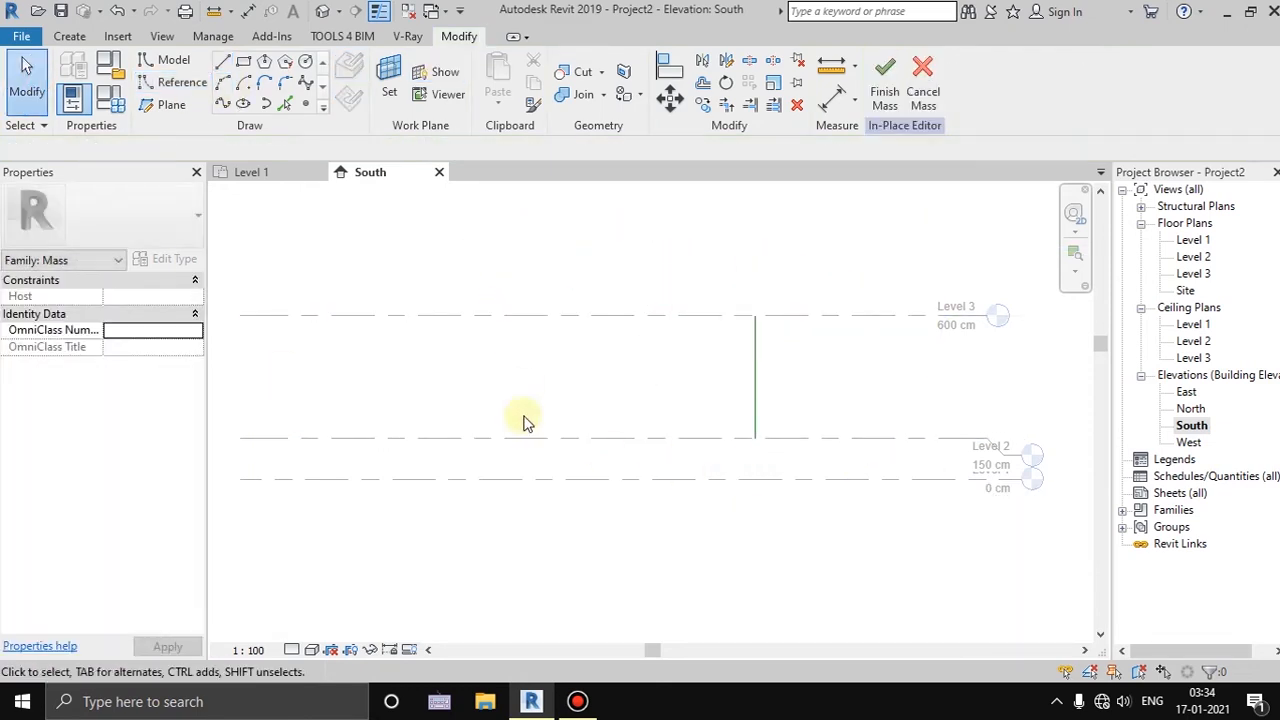
# Set the reference line work plane to the third reference plane from the bottom of the Level 1 plan and open the South elevation
pyautogui.click(181, 88)
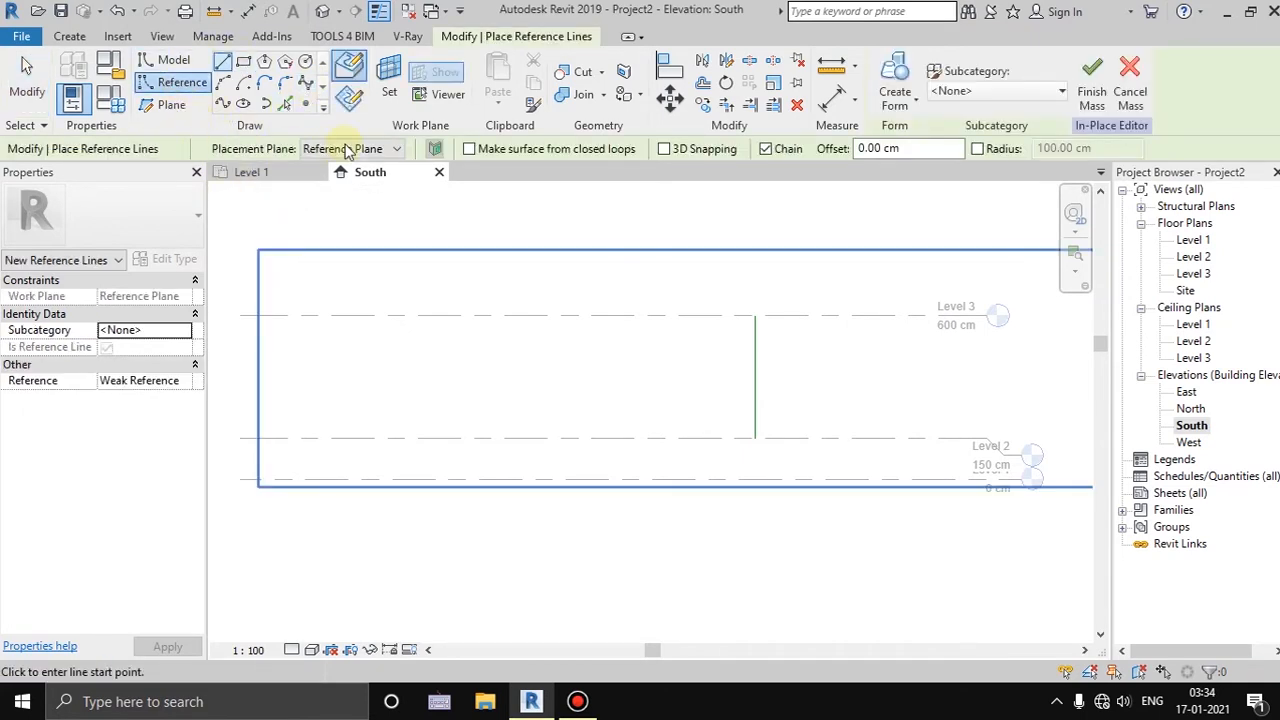
pyautogui.click(345, 148)
pyautogui.click(343, 166)
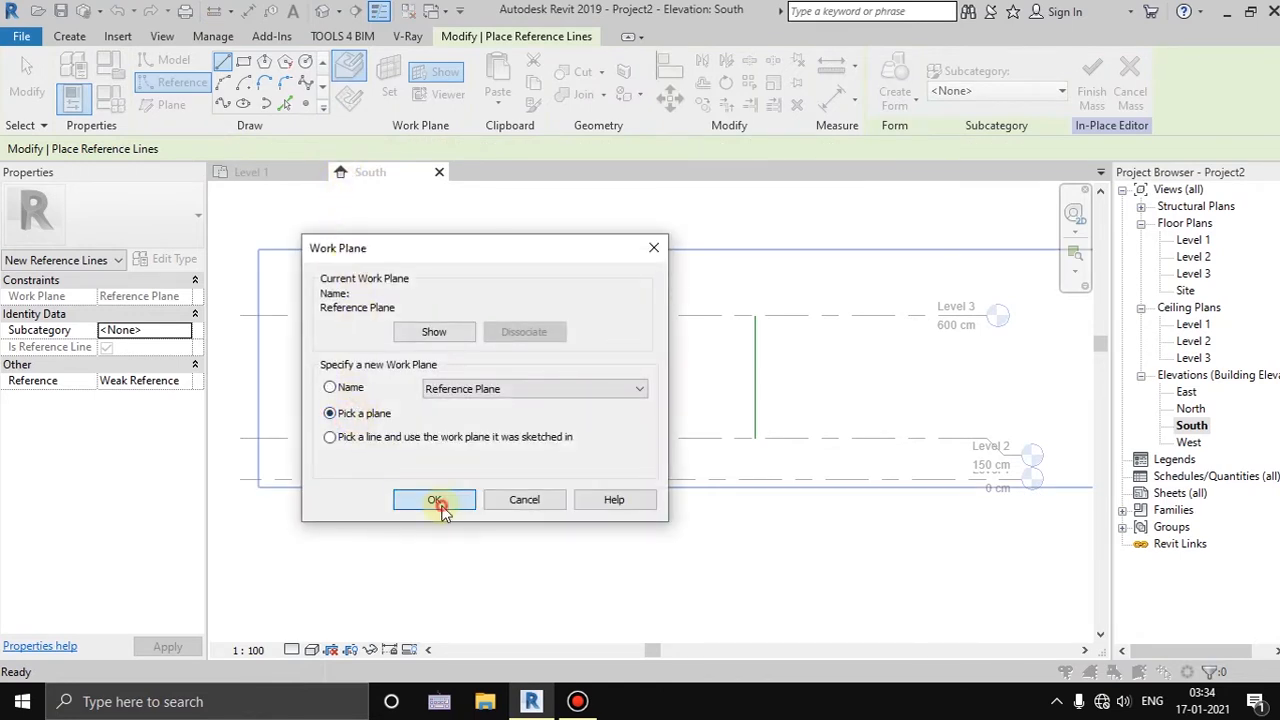
pyautogui.click(436, 501)
pyautogui.click(266, 180)
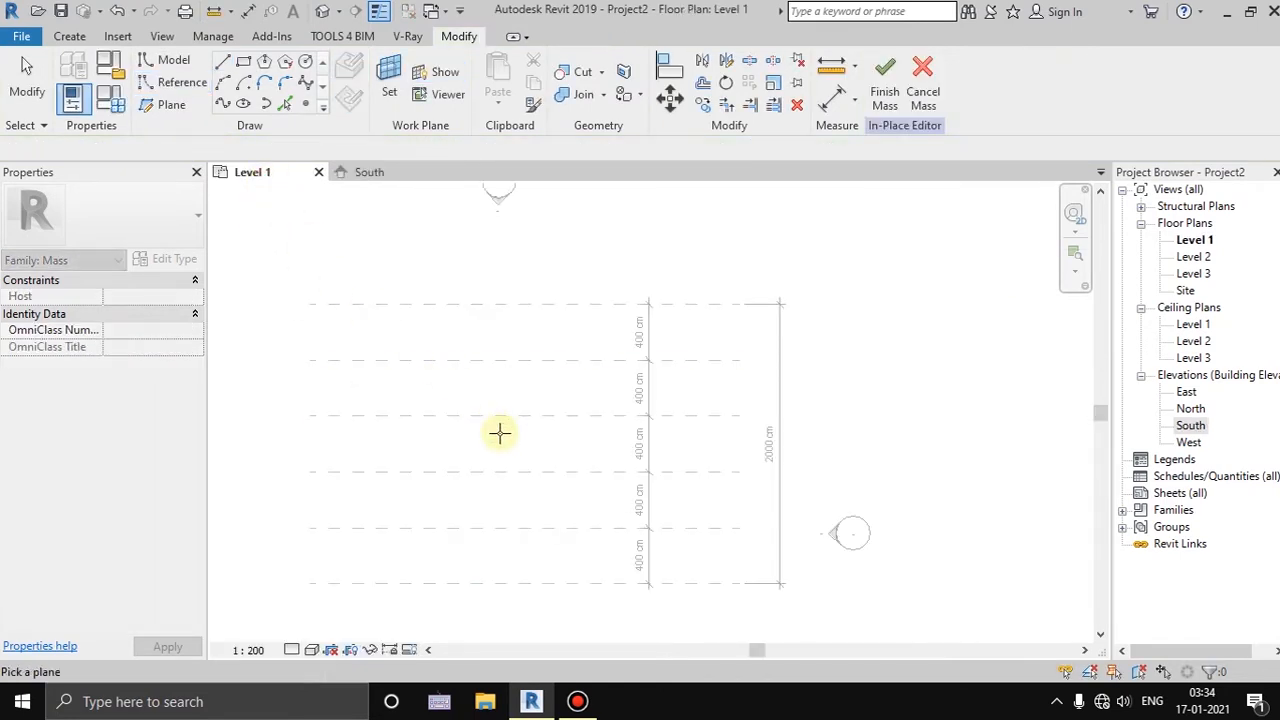
pyautogui.click(608, 471)
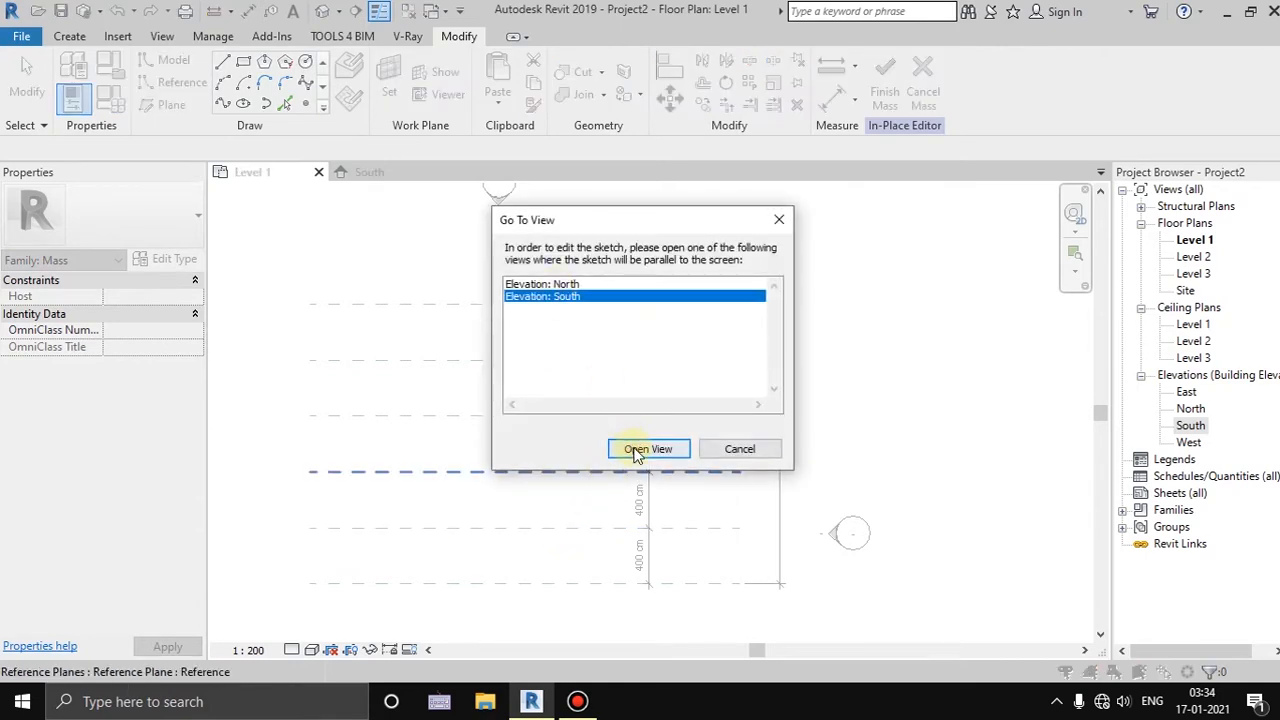
pyautogui.click(648, 449)
# Try a spline reference line curving from the vertical line's upper end down toward Level 2, and undo it
pyautogui.click(305, 83)
pyautogui.click(755, 316)
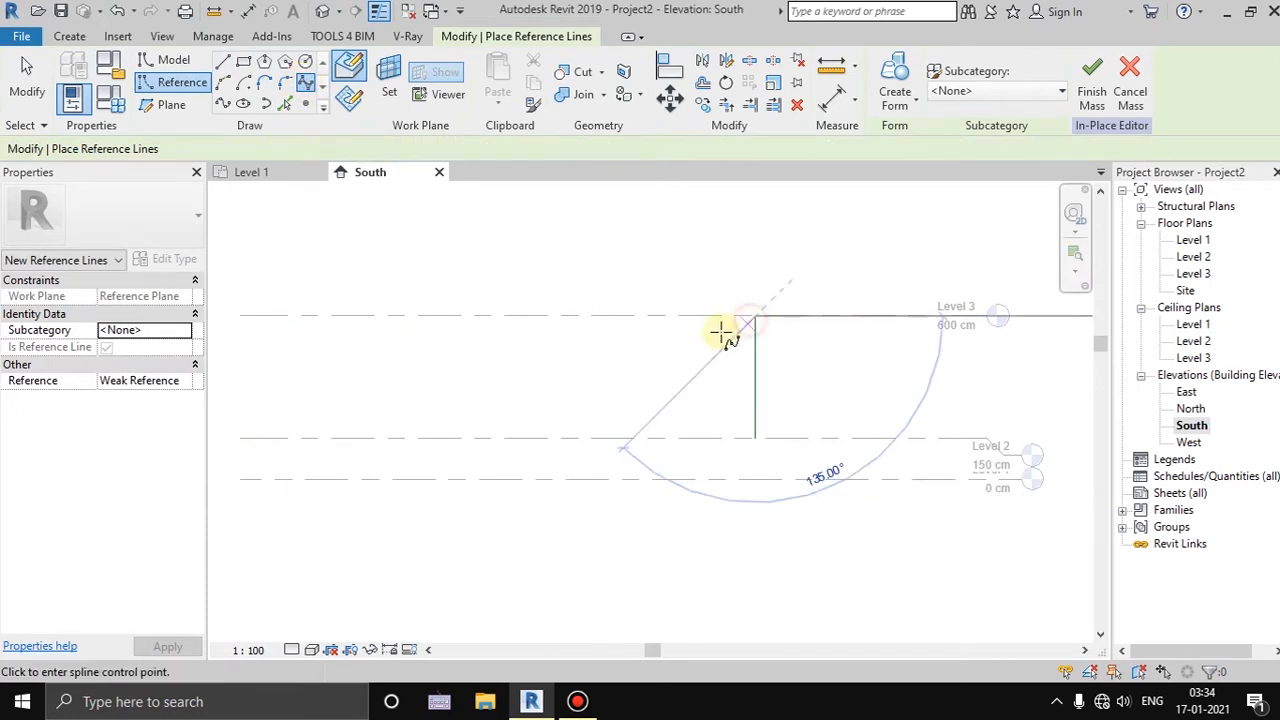
pyautogui.click(692, 383)
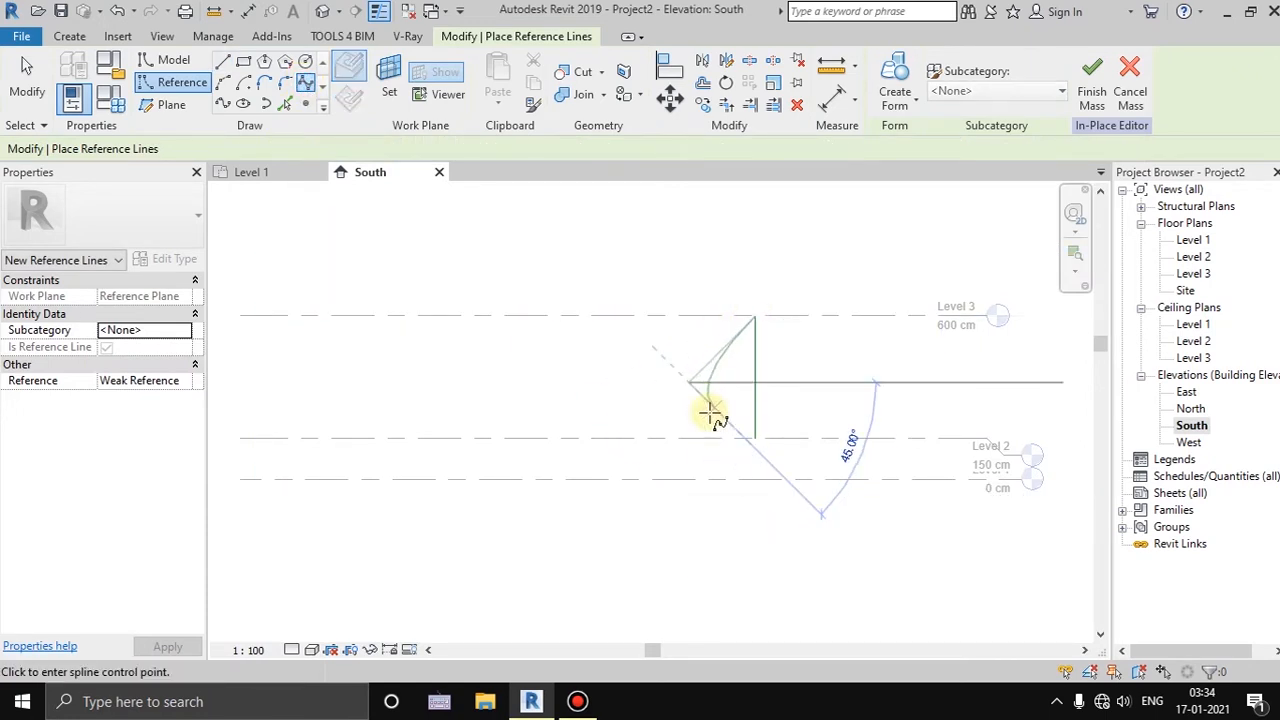
pyautogui.click(710, 410)
pyautogui.click(698, 421)
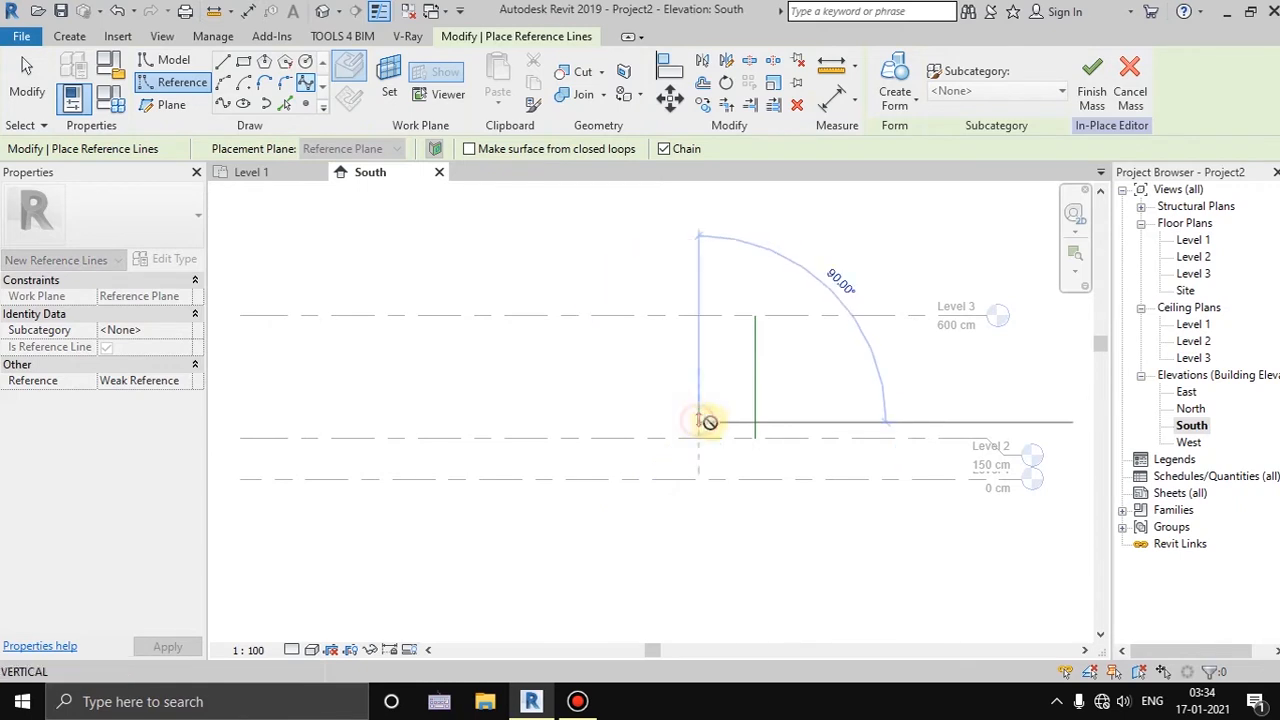
pyautogui.rightClick(616, 416)
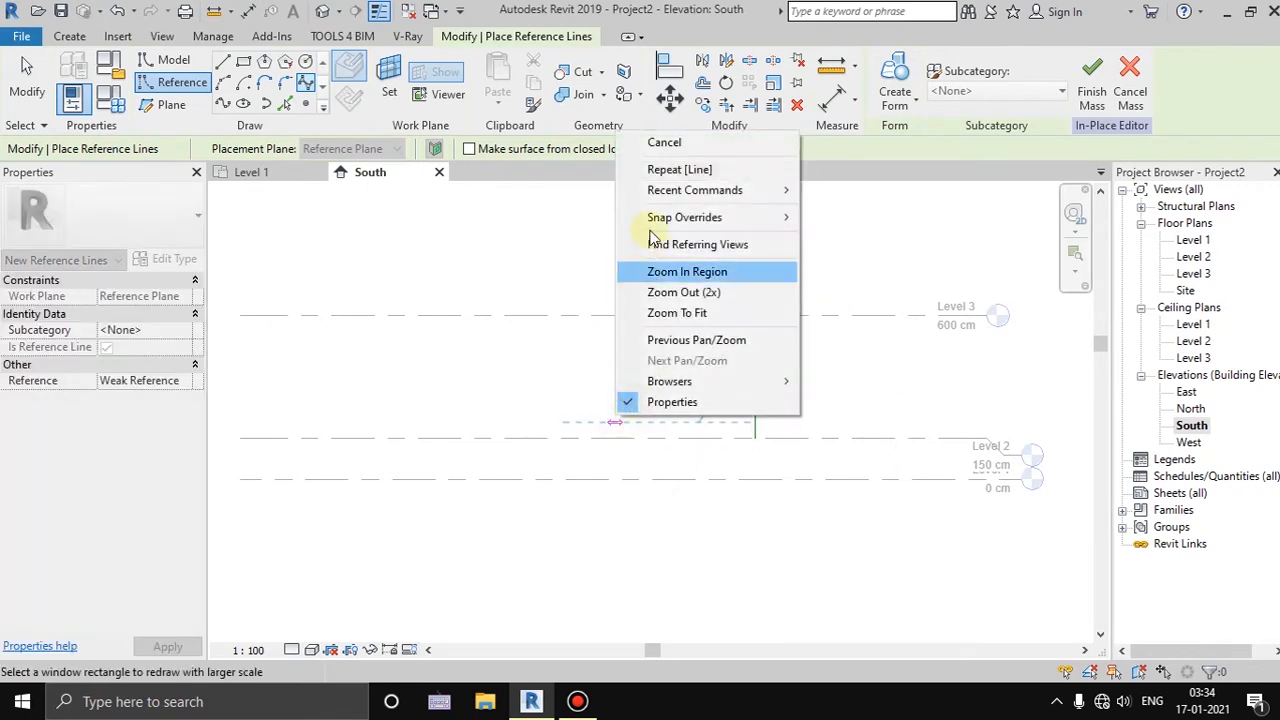
pyautogui.click(665, 145)
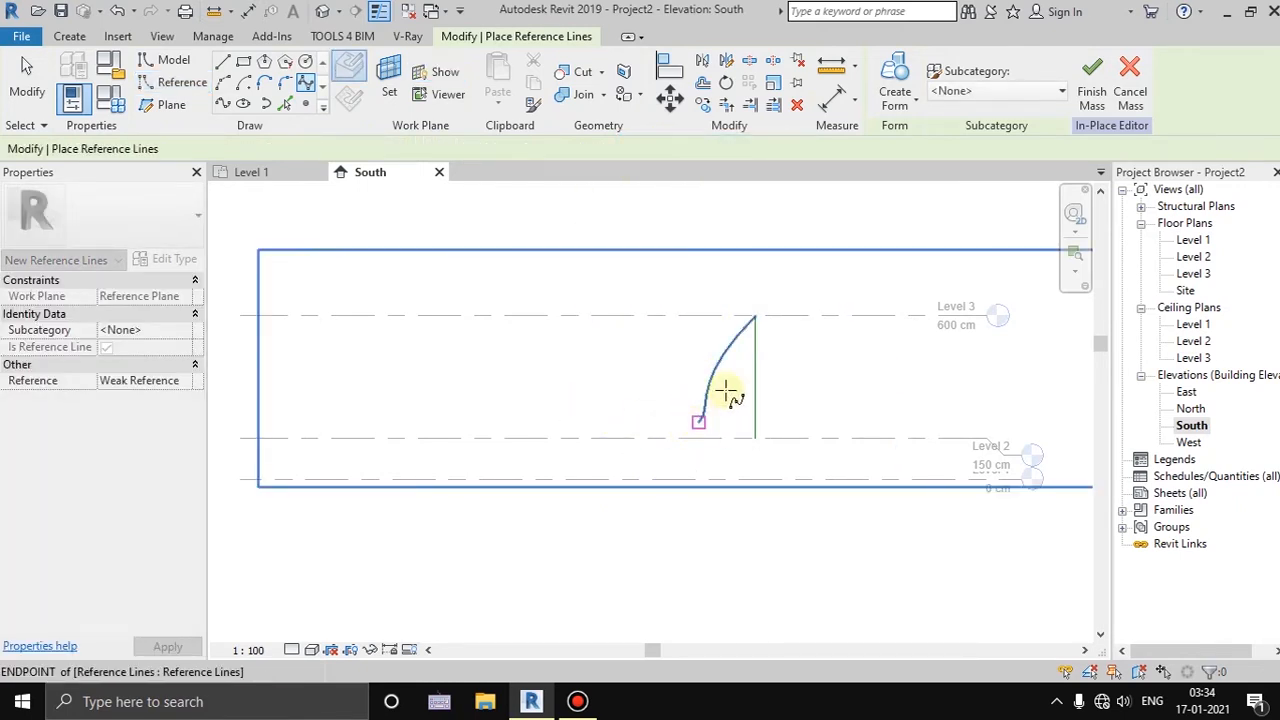
pyautogui.hotkey('ctrl', 'z')
pyautogui.hotkey('ctrl', 'z')
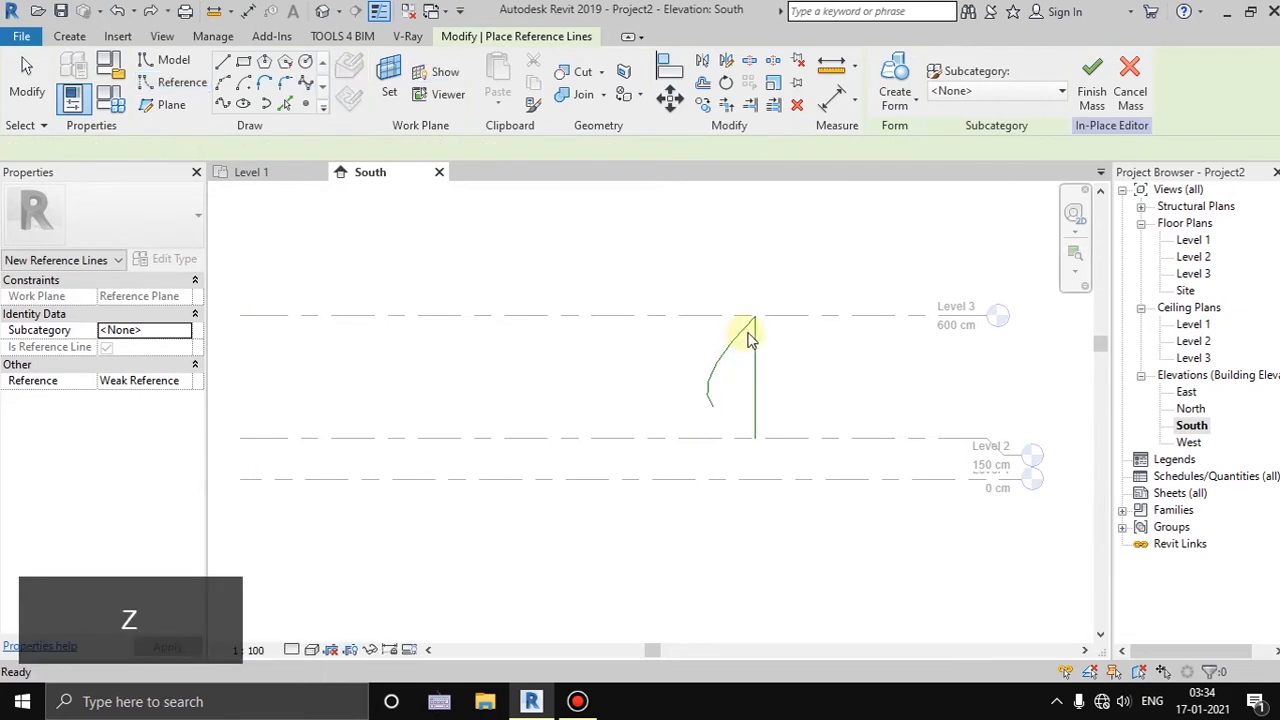
pyautogui.hotkey('ctrl', 'z')
# Draw a spline reference line about 516 cm long from the vertical line's upper end, flaring out to just above Level 2
pyautogui.click(306, 83)
pyautogui.click(752, 315)
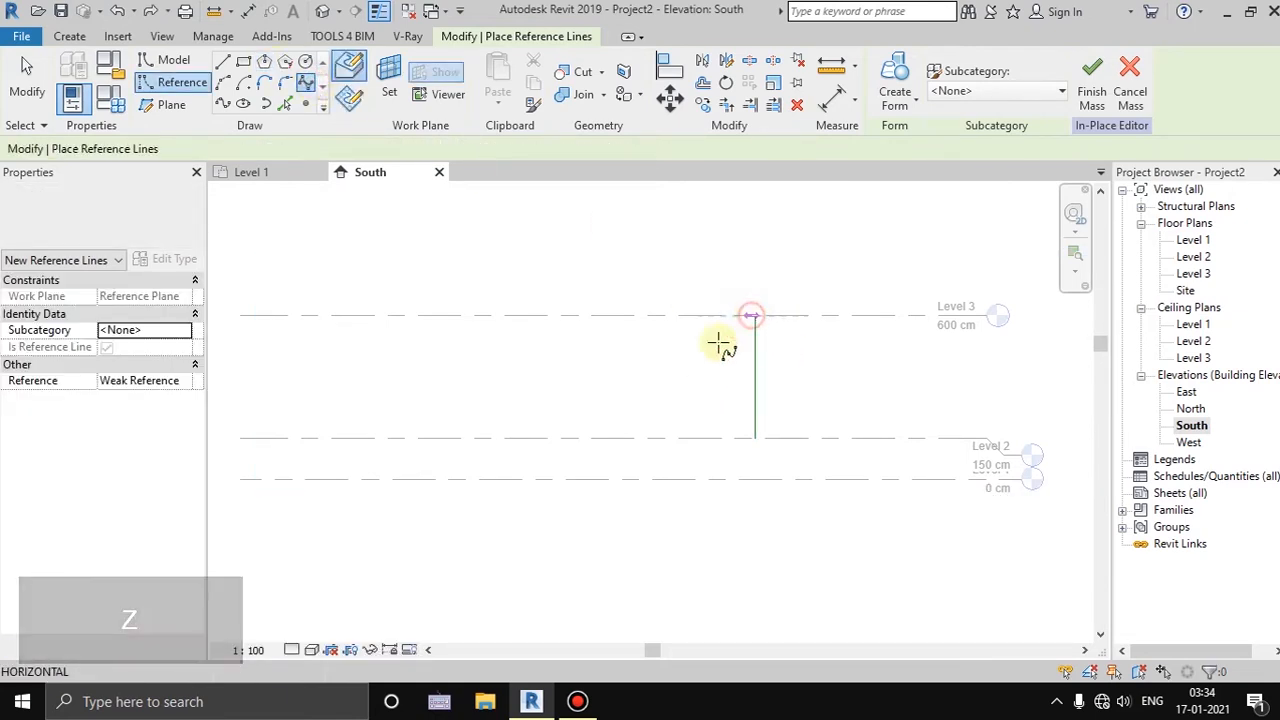
pyautogui.click(709, 397)
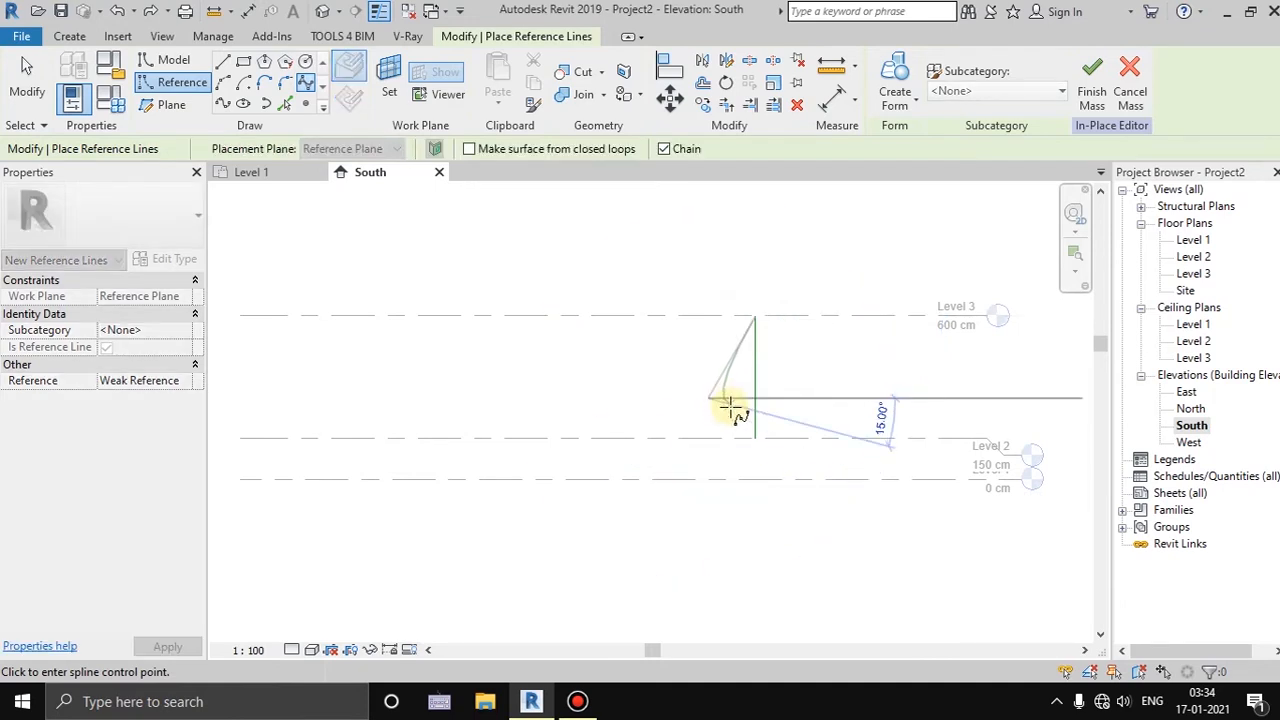
pyautogui.click(672, 420)
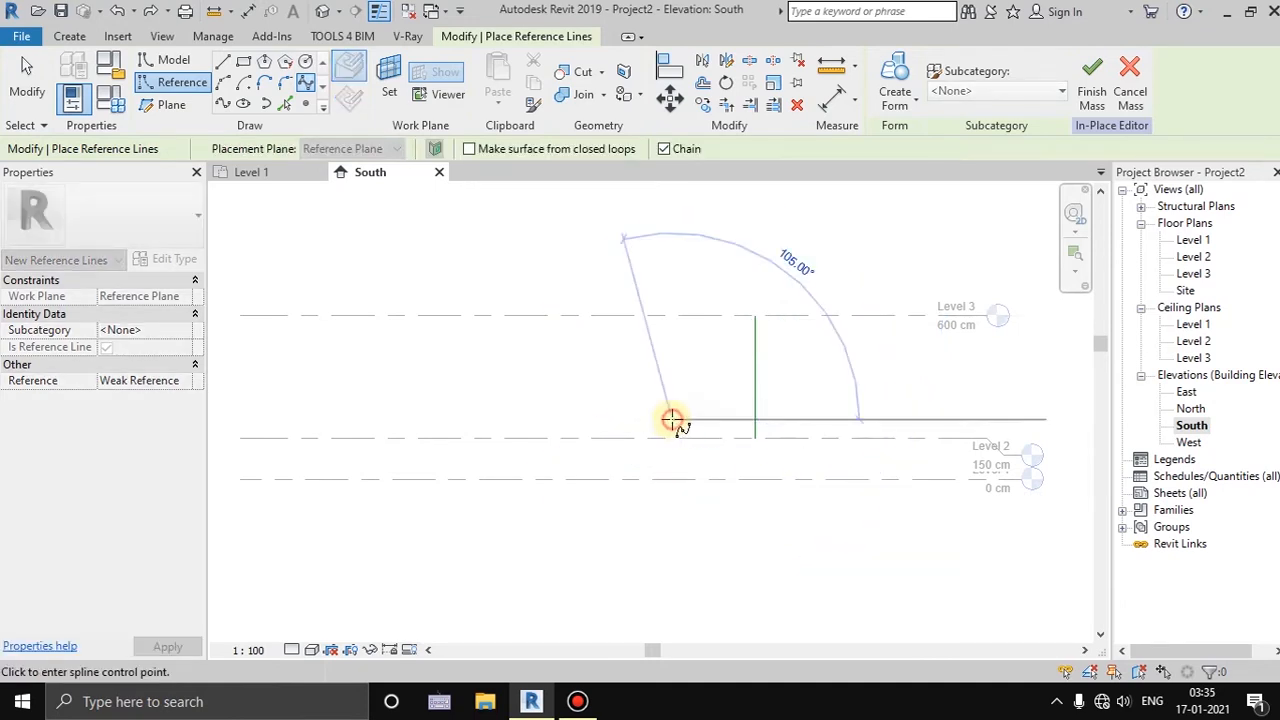
pyautogui.press('Escape')
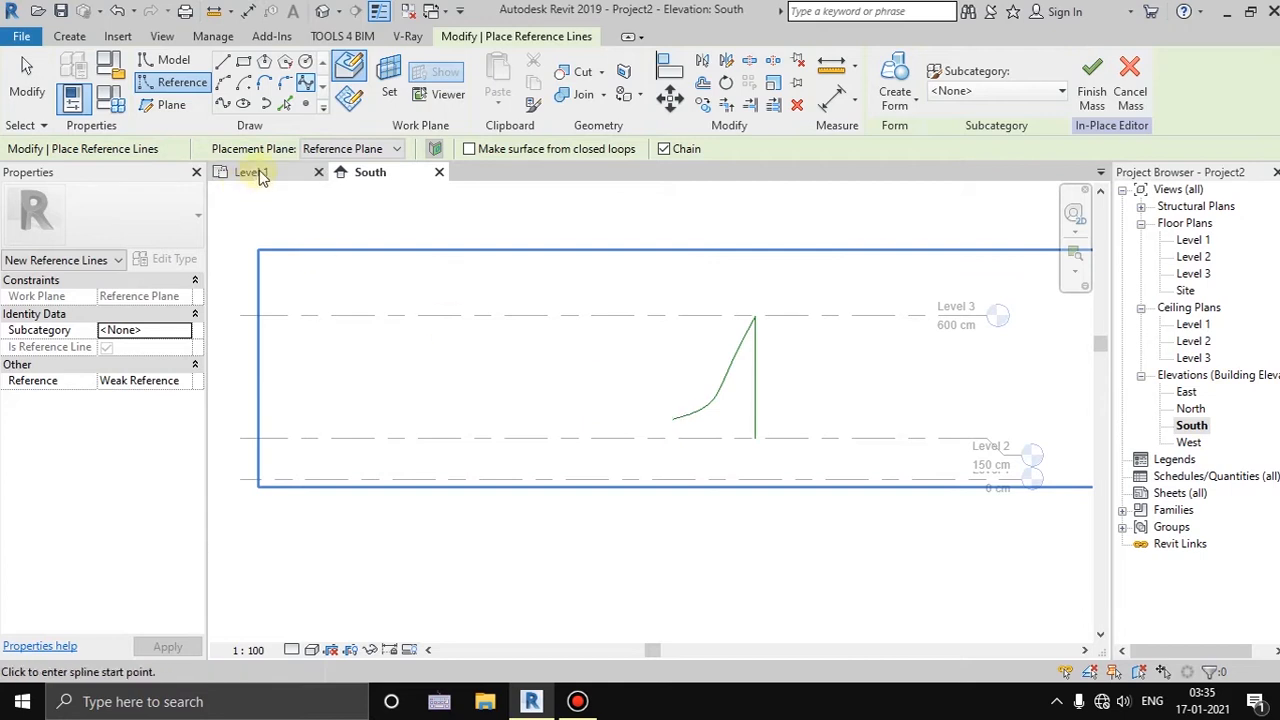
pyautogui.click(250, 173)
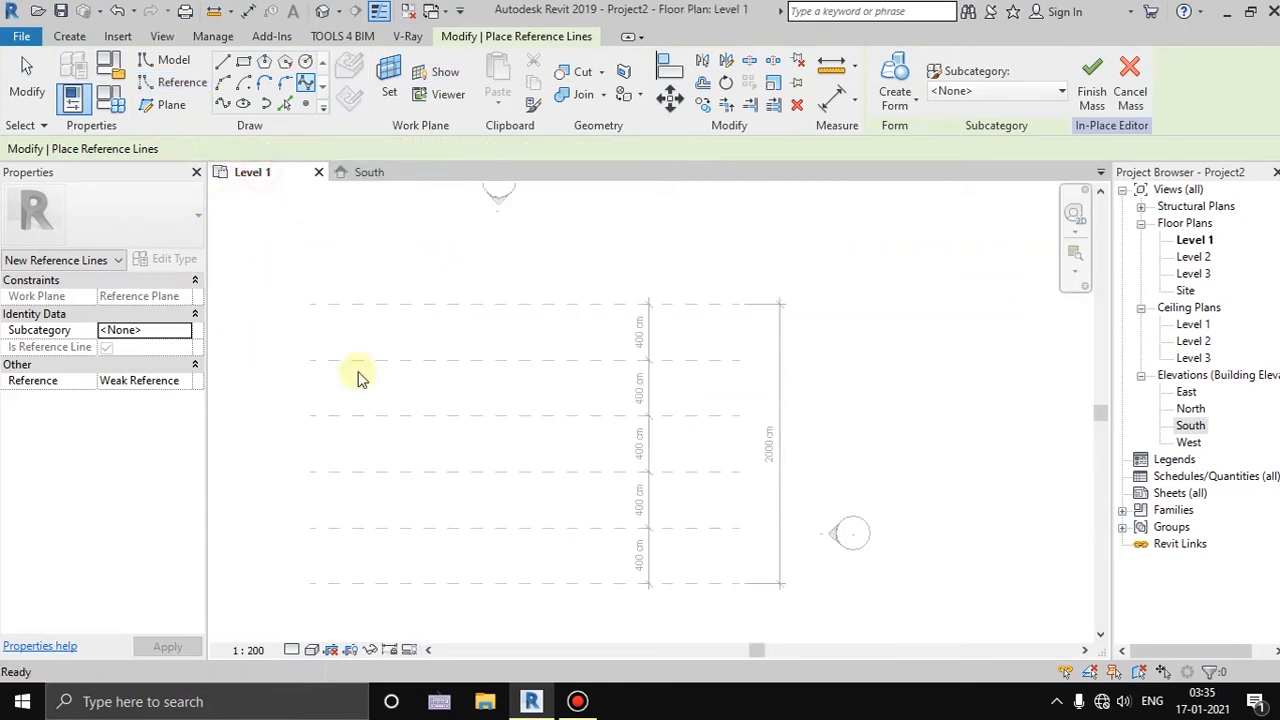
pyautogui.click(345, 172)
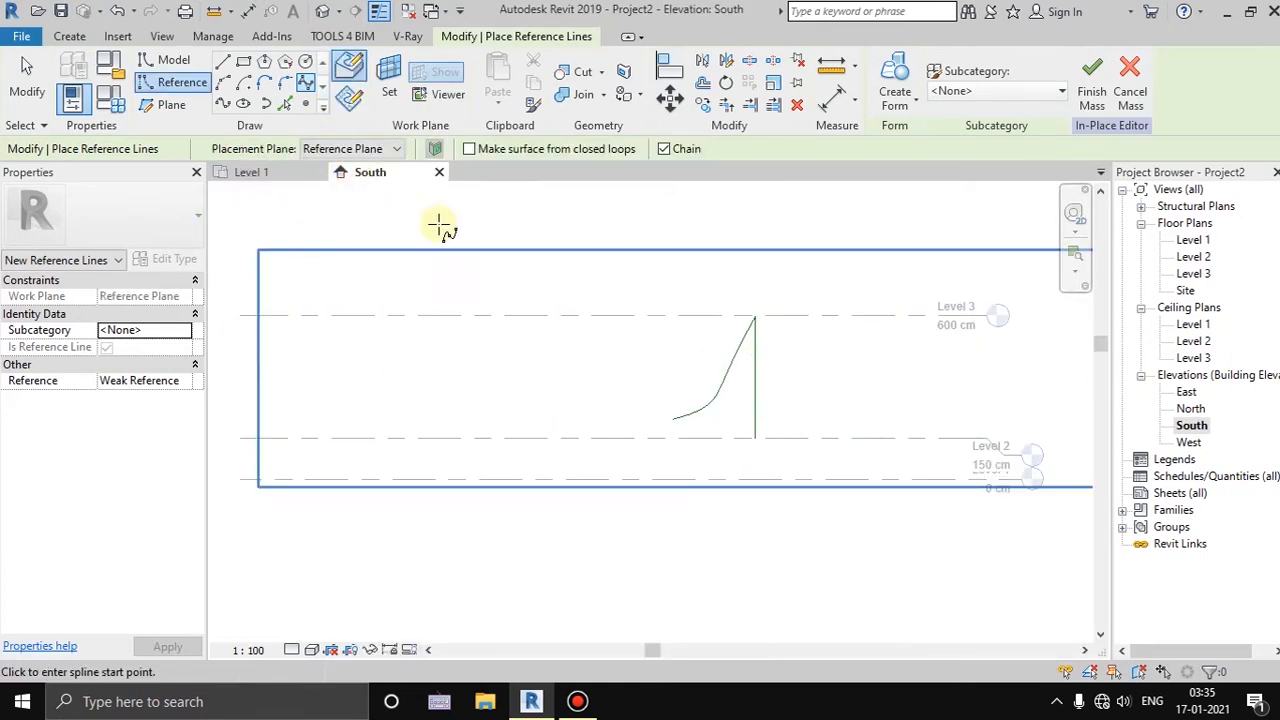
pyautogui.click(25, 66)
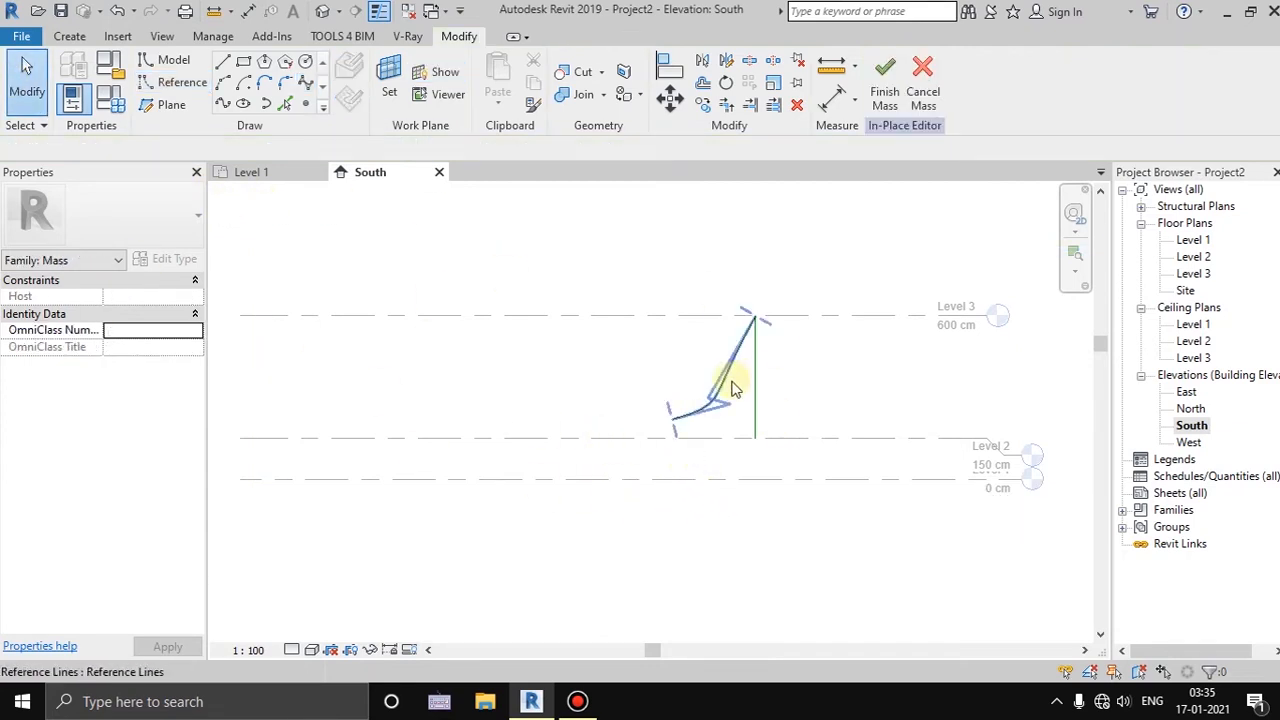
# In the Site plan, copy the spline reference line from the third reference plane from the bottom to the fourth
pyautogui.doubleClick(1186, 291)
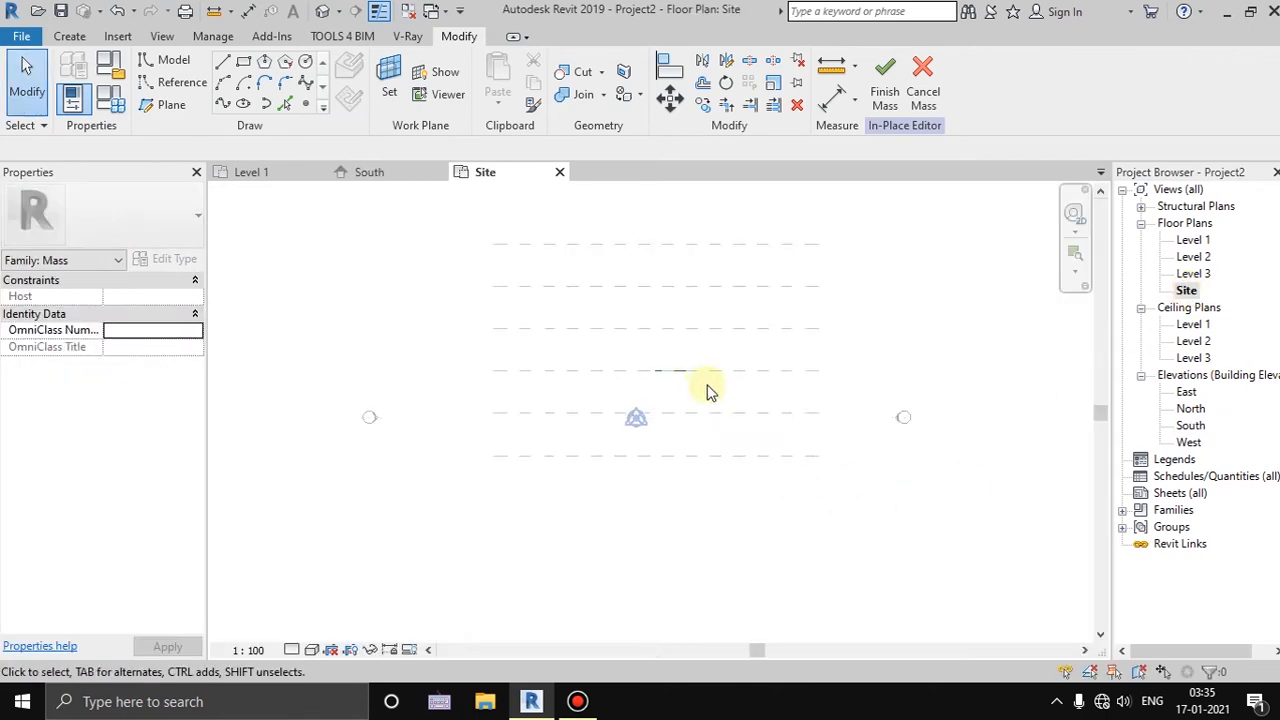
pyautogui.moveTo(722, 360); pyautogui.dragTo(637, 388)
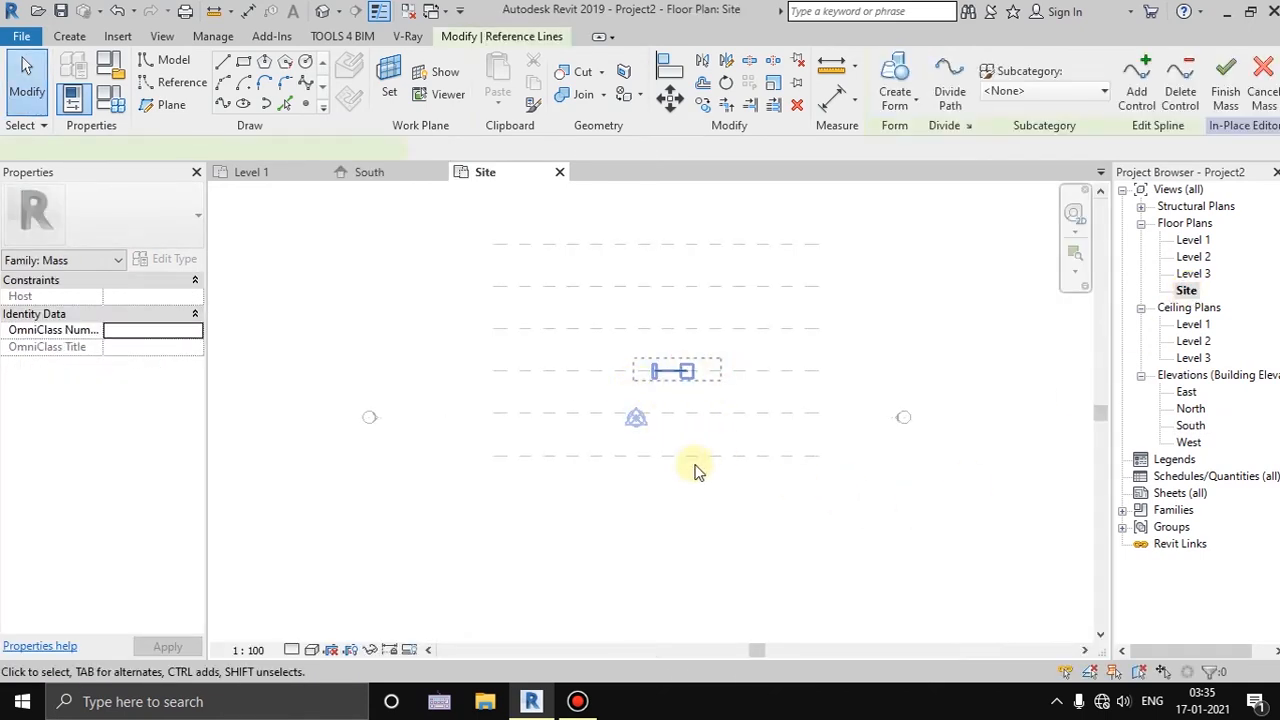
pyautogui.moveTo(770, 429); pyautogui.dragTo(602, 490)
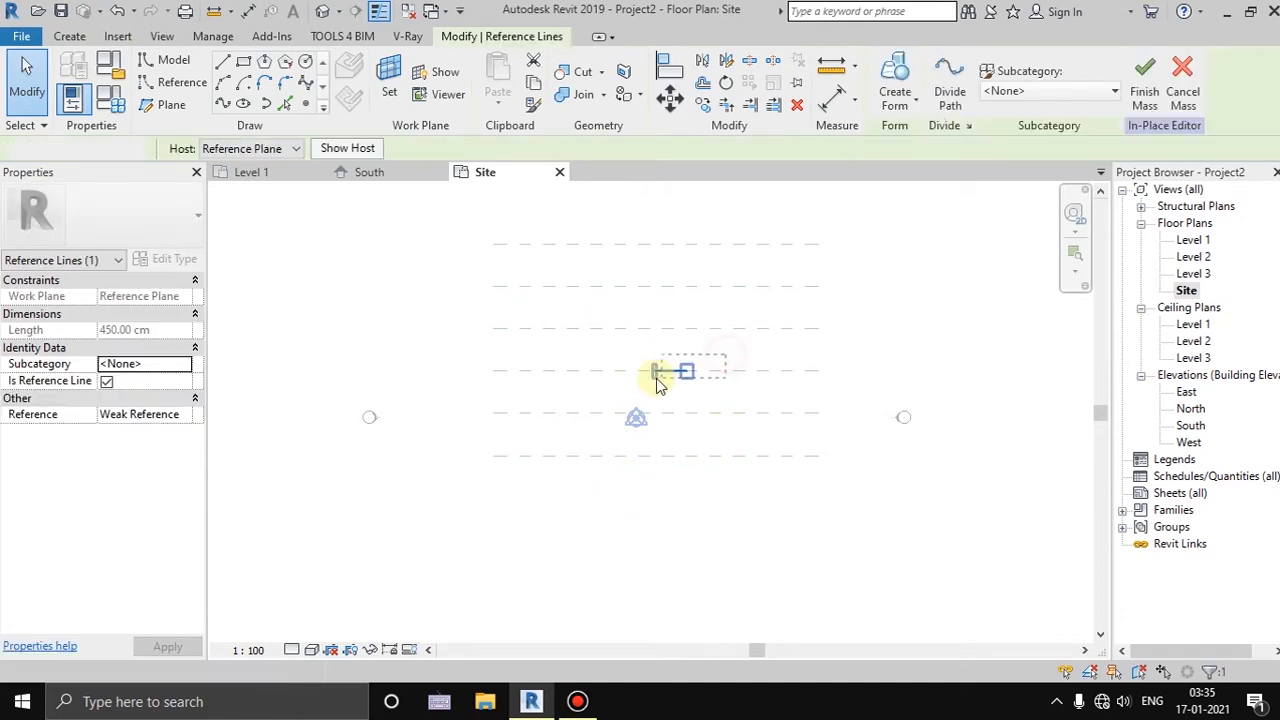
pyautogui.moveTo(660, 379); pyautogui.dragTo(609, 397)
pyautogui.click(702, 104)
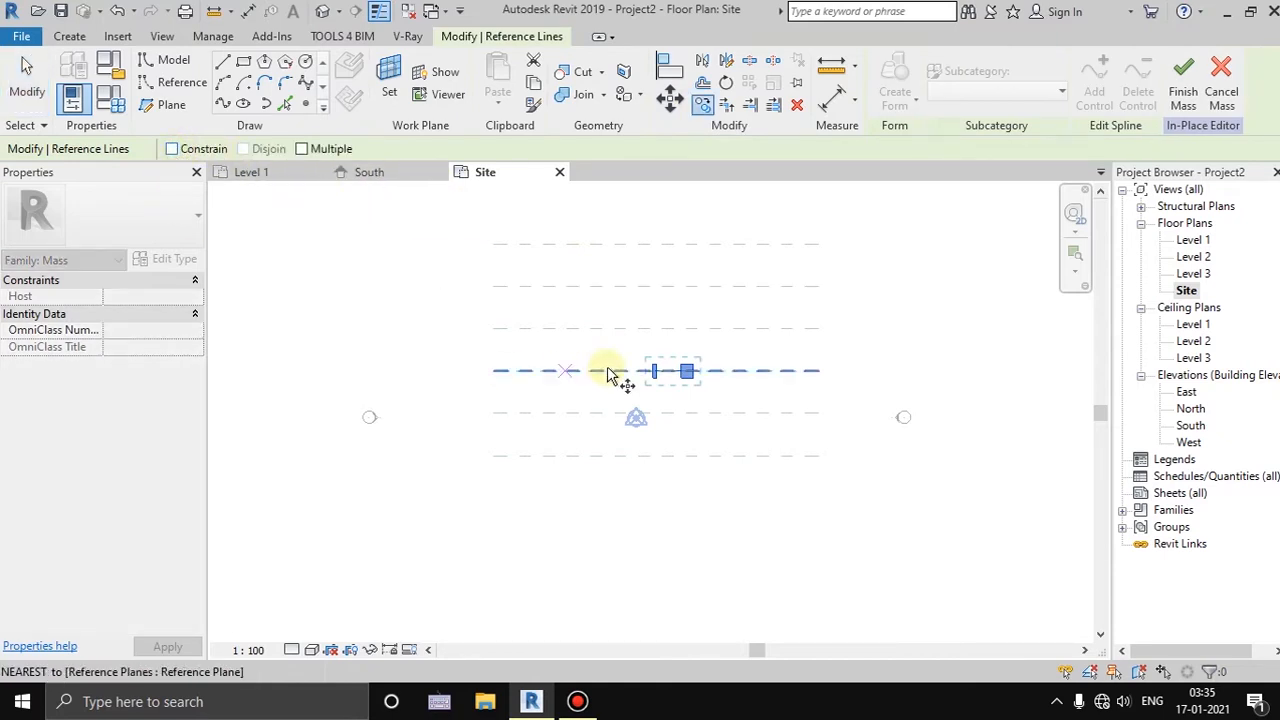
pyautogui.click(688, 372)
pyautogui.click(687, 329)
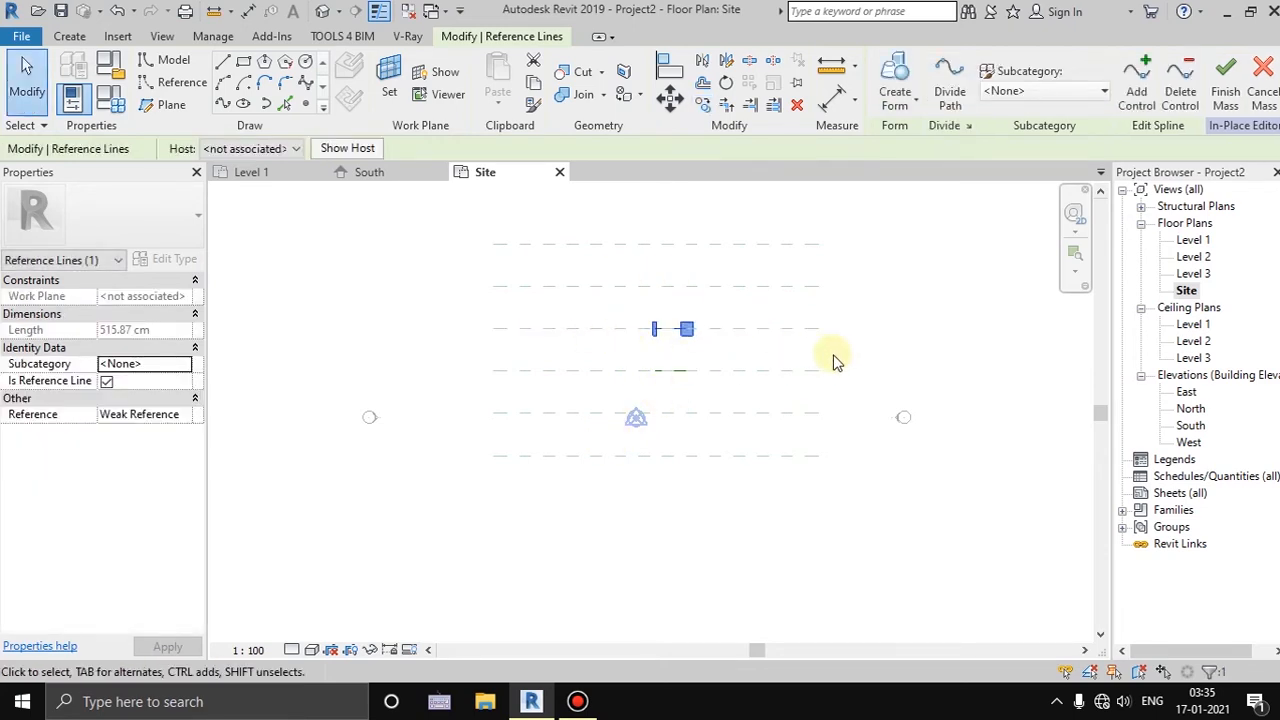
pyautogui.press('Escape')
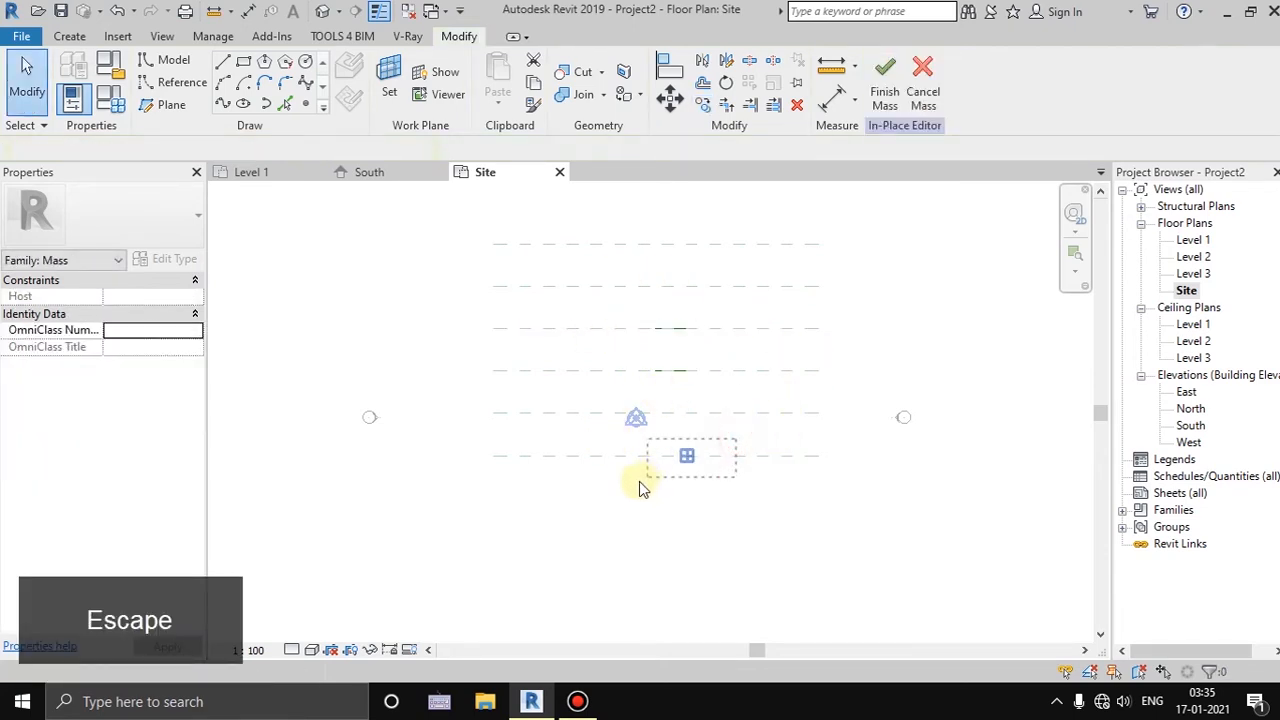
# Copy the vertical reference line from the bottom reference plane of the Site plan to the second, fifth and top reference planes
pyautogui.moveTo(612, 492); pyautogui.dragTo(618, 491)
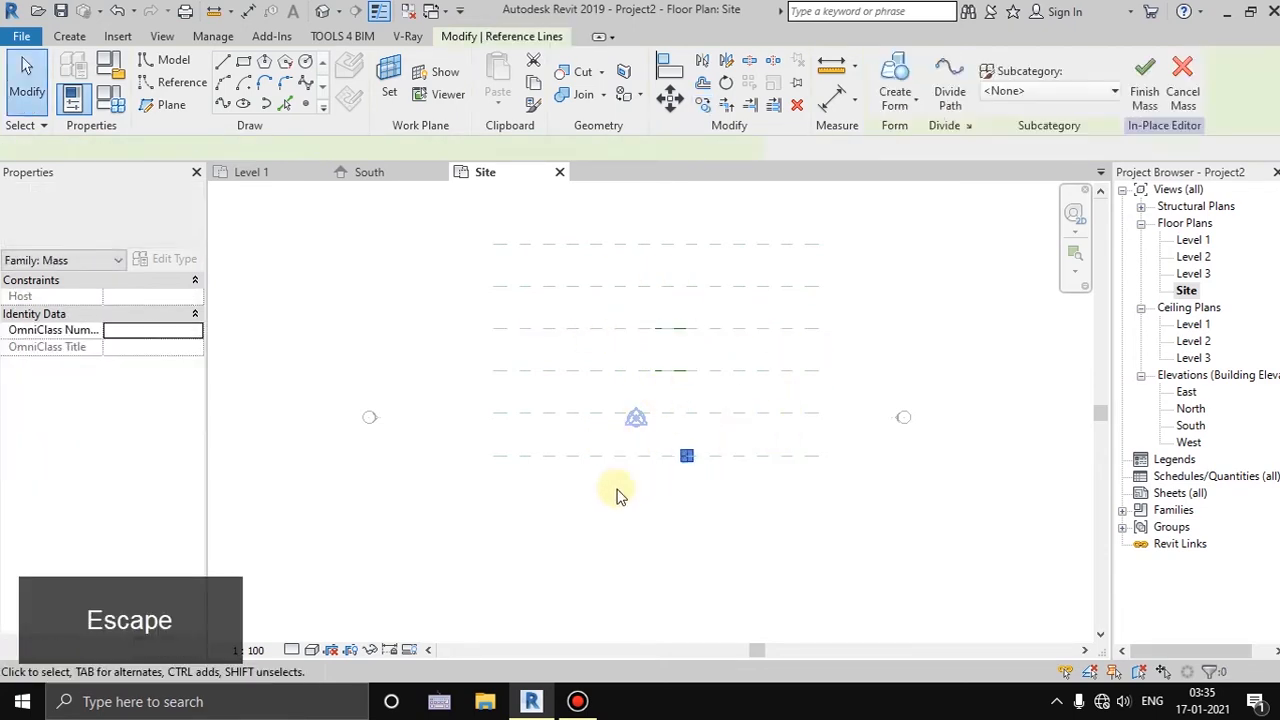
pyautogui.click(703, 106)
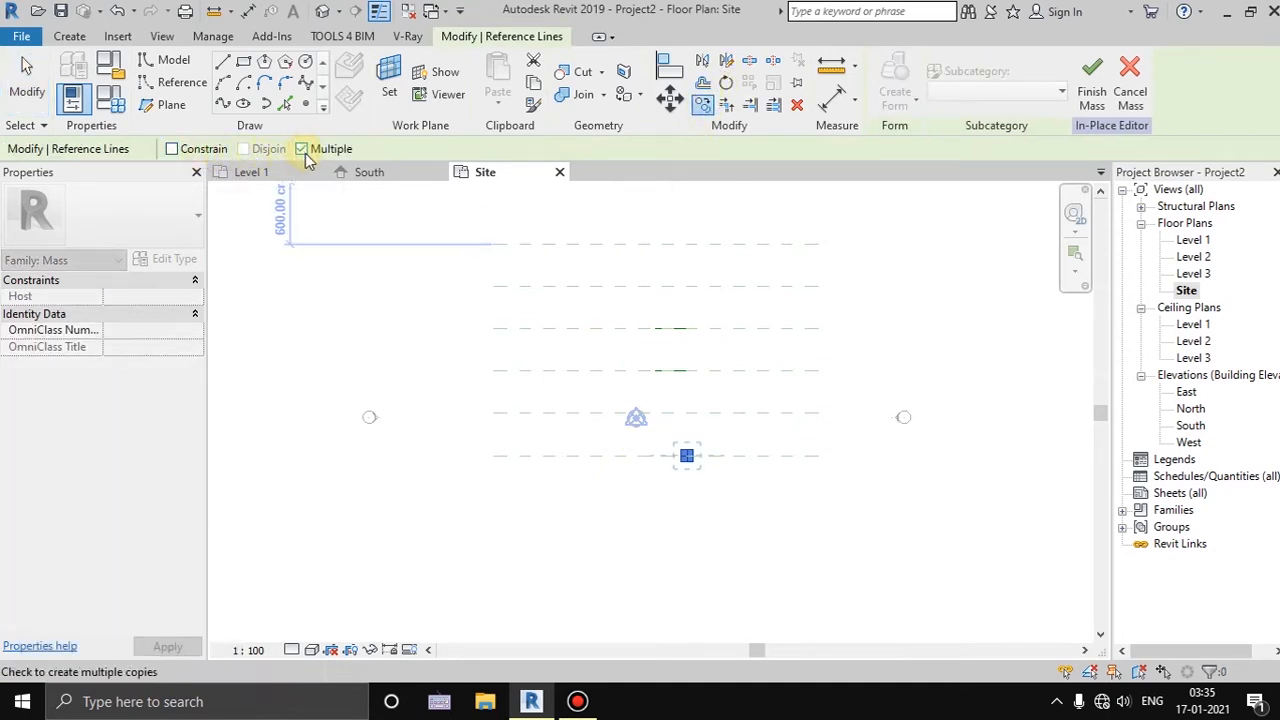
pyautogui.click(688, 455)
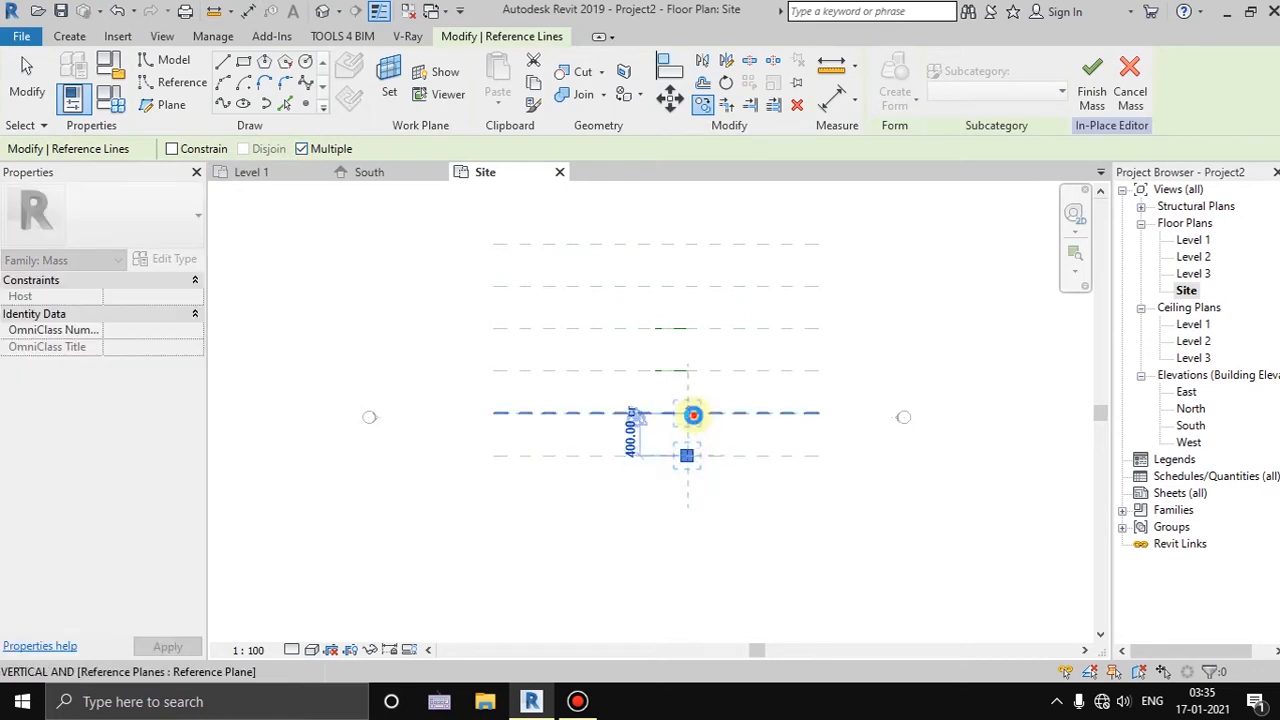
pyautogui.click(693, 414)
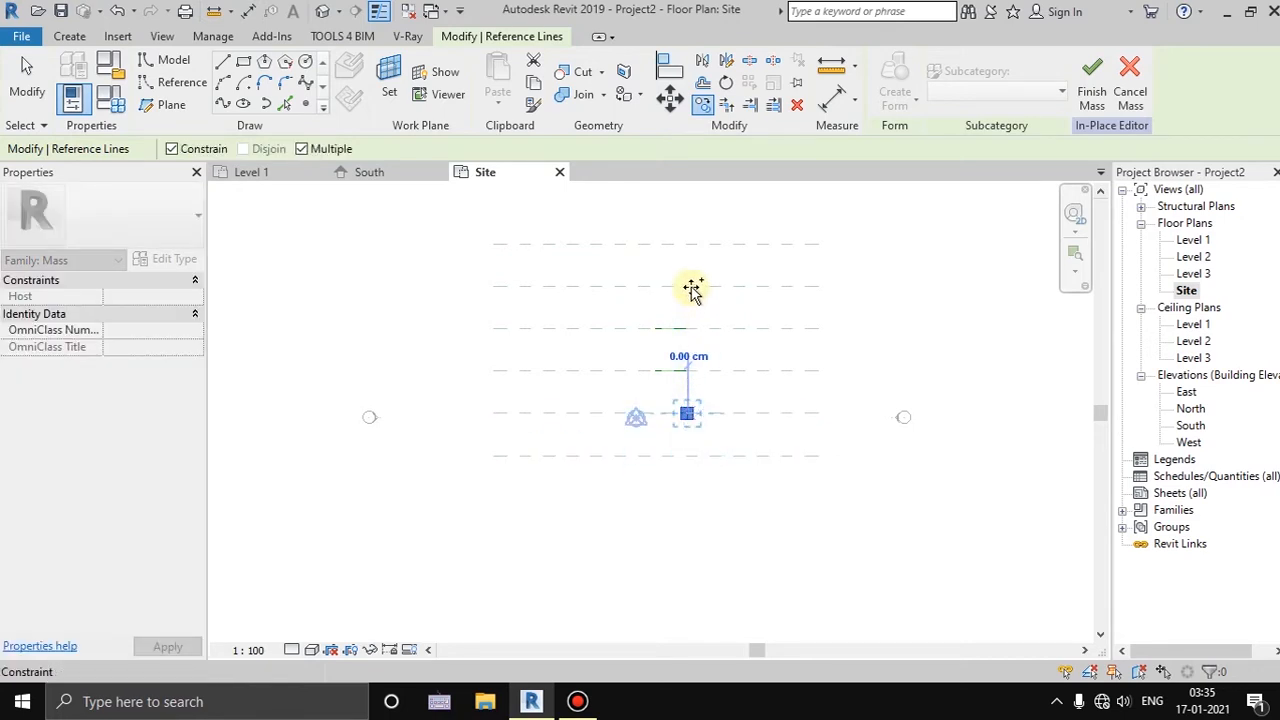
pyautogui.click(173, 148)
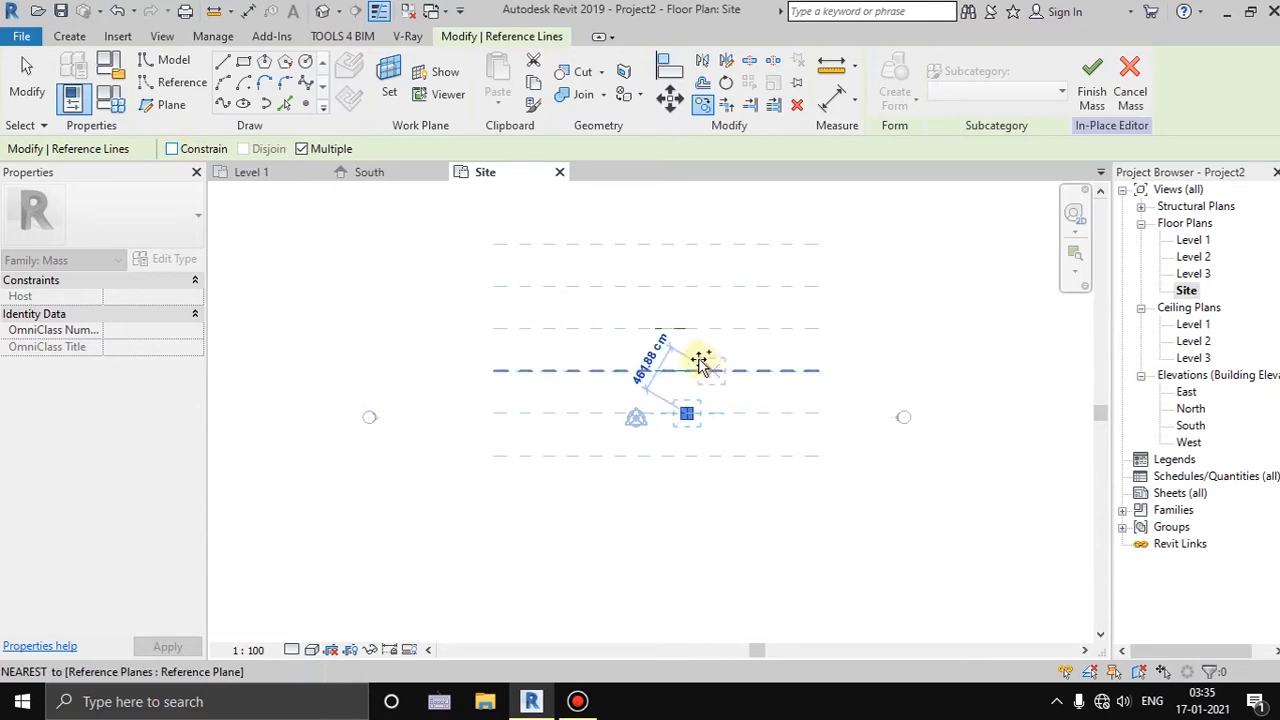
pyautogui.click(693, 290)
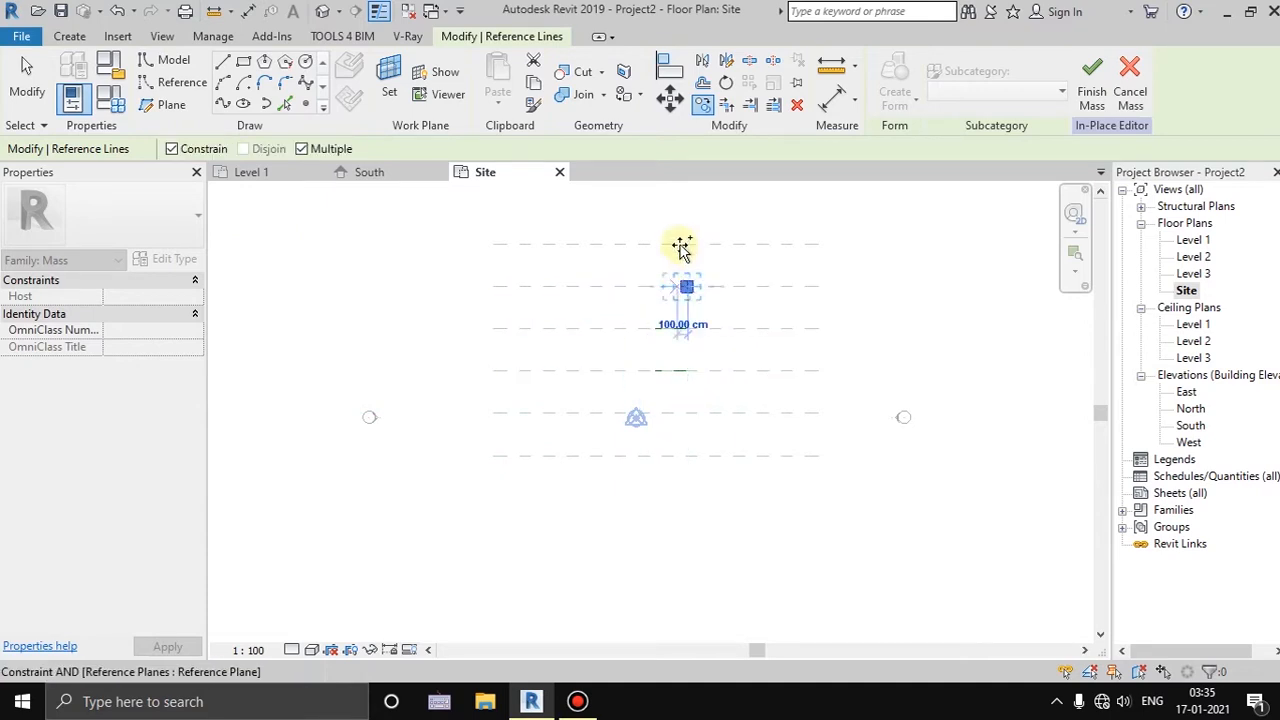
pyautogui.click(171, 148)
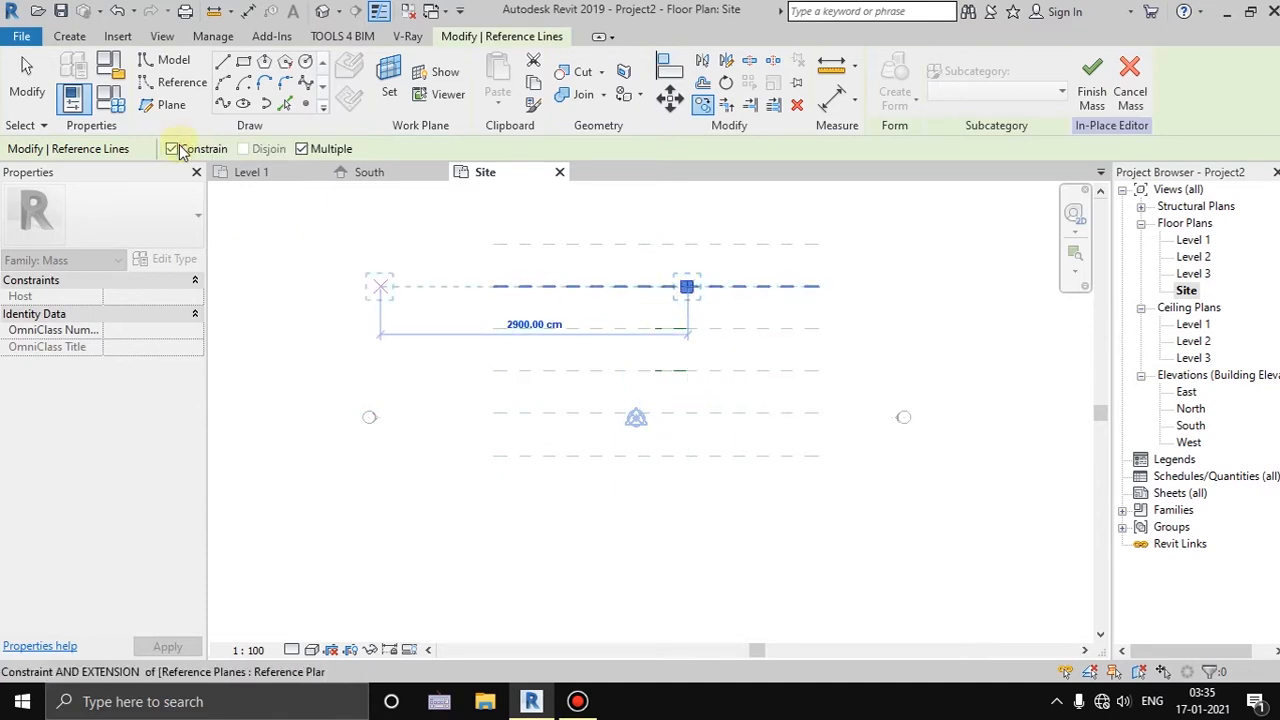
pyautogui.click(686, 243)
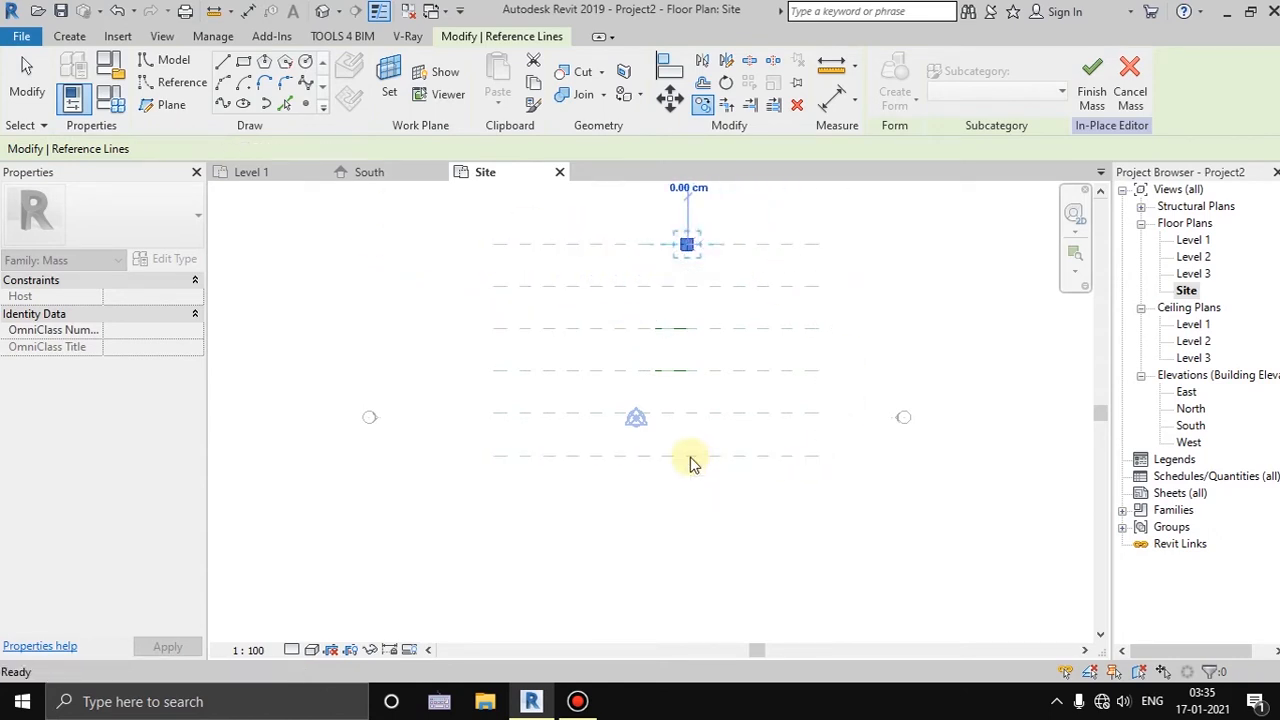
pyautogui.press('Escape')
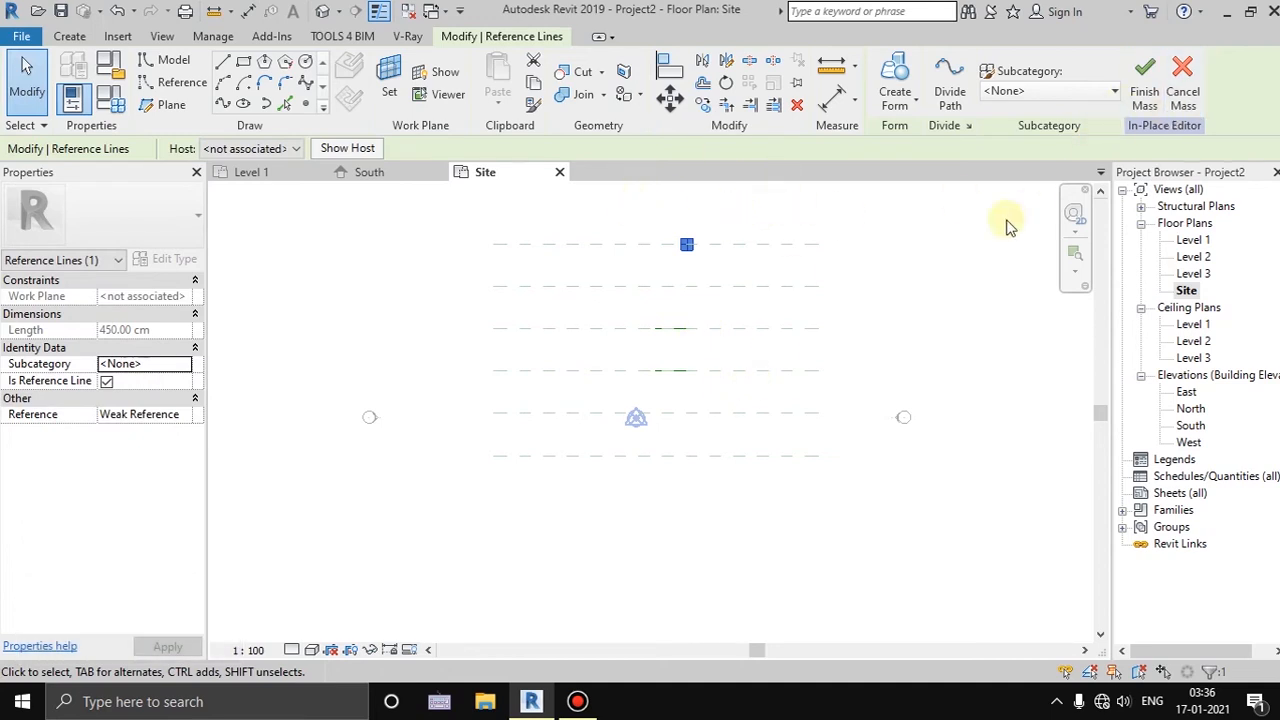
# In the 3D view, create a form surface from all six reference lines
pyautogui.click(320, 13)
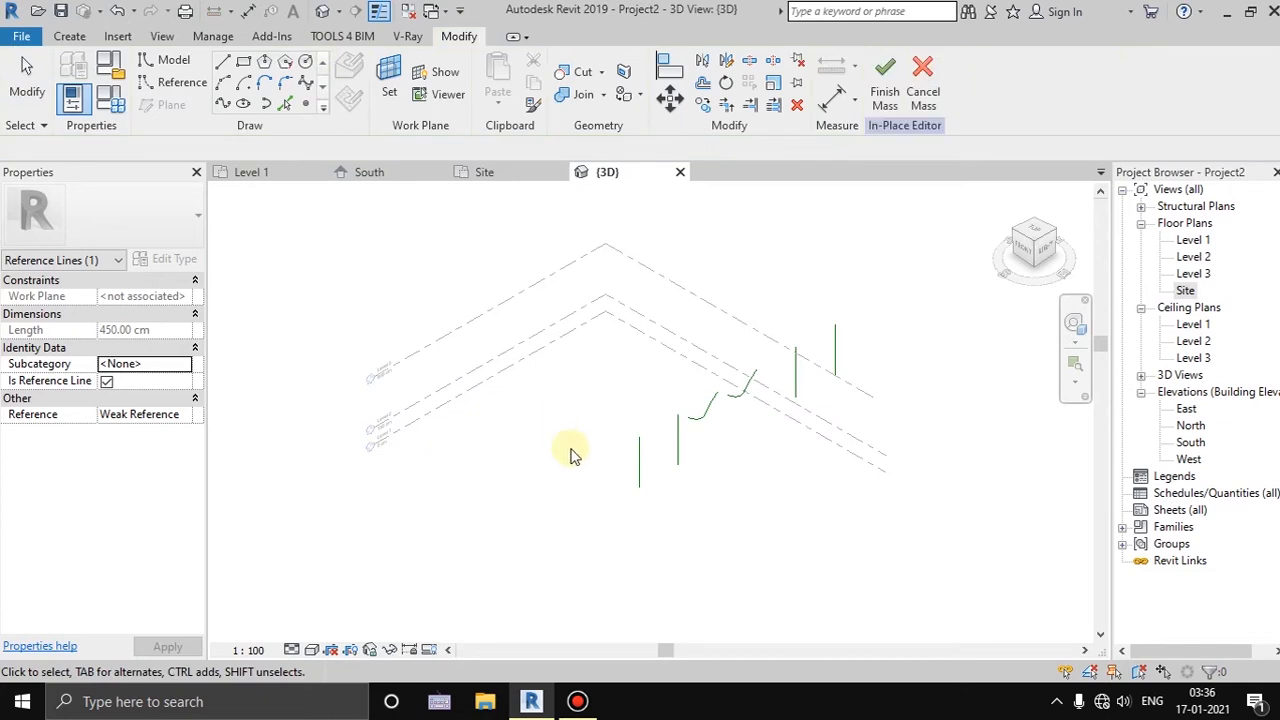
pyautogui.click(573, 455)
pyautogui.keyDown('shift'); pyautogui.moveTo(603, 457); pyautogui.dragTo(749, 391, button='middle'); pyautogui.keyUp('shift')
pyautogui.scroll(2, 750, 391)
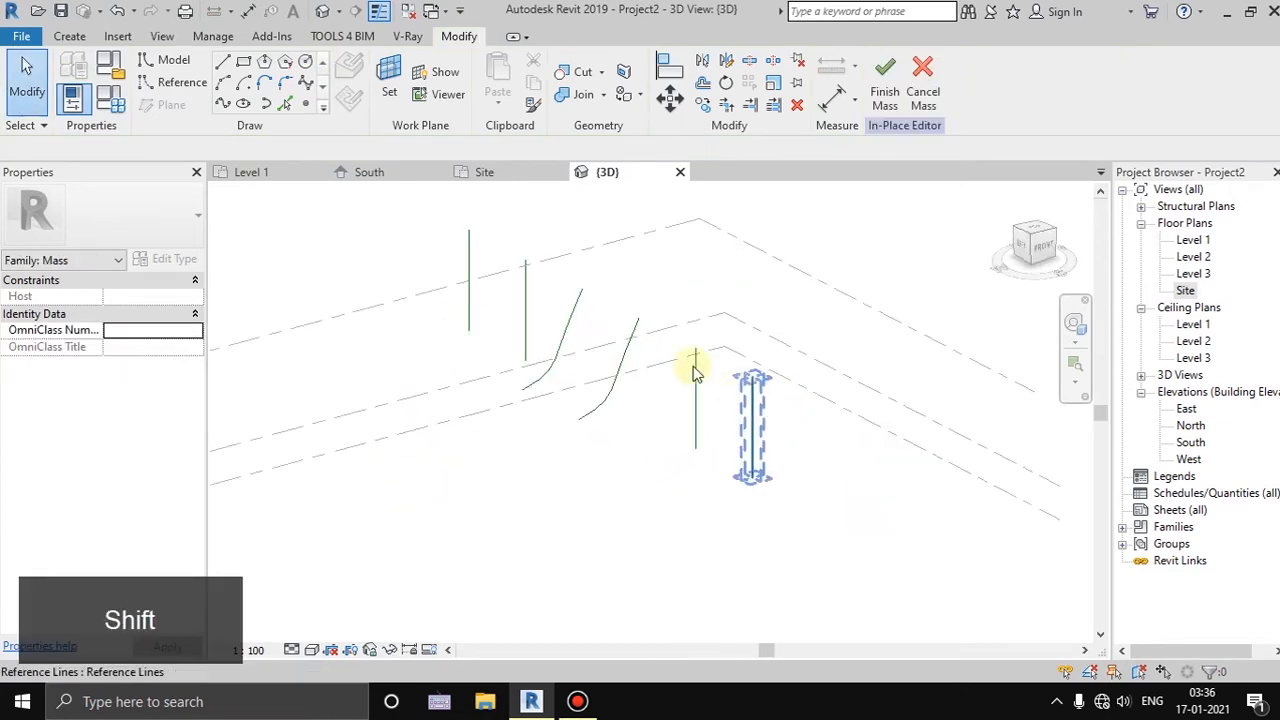
pyautogui.moveTo(425, 211); pyautogui.dragTo(776, 534)
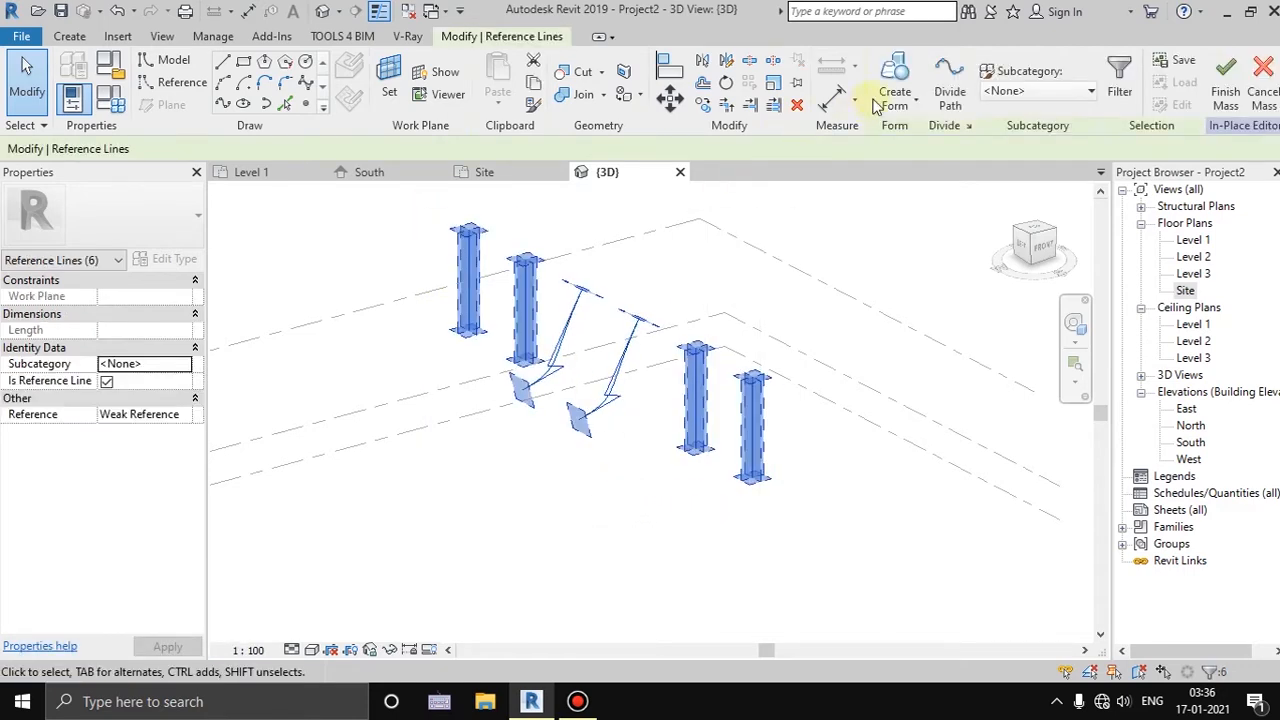
pyautogui.click(895, 98)
pyautogui.click(912, 174)
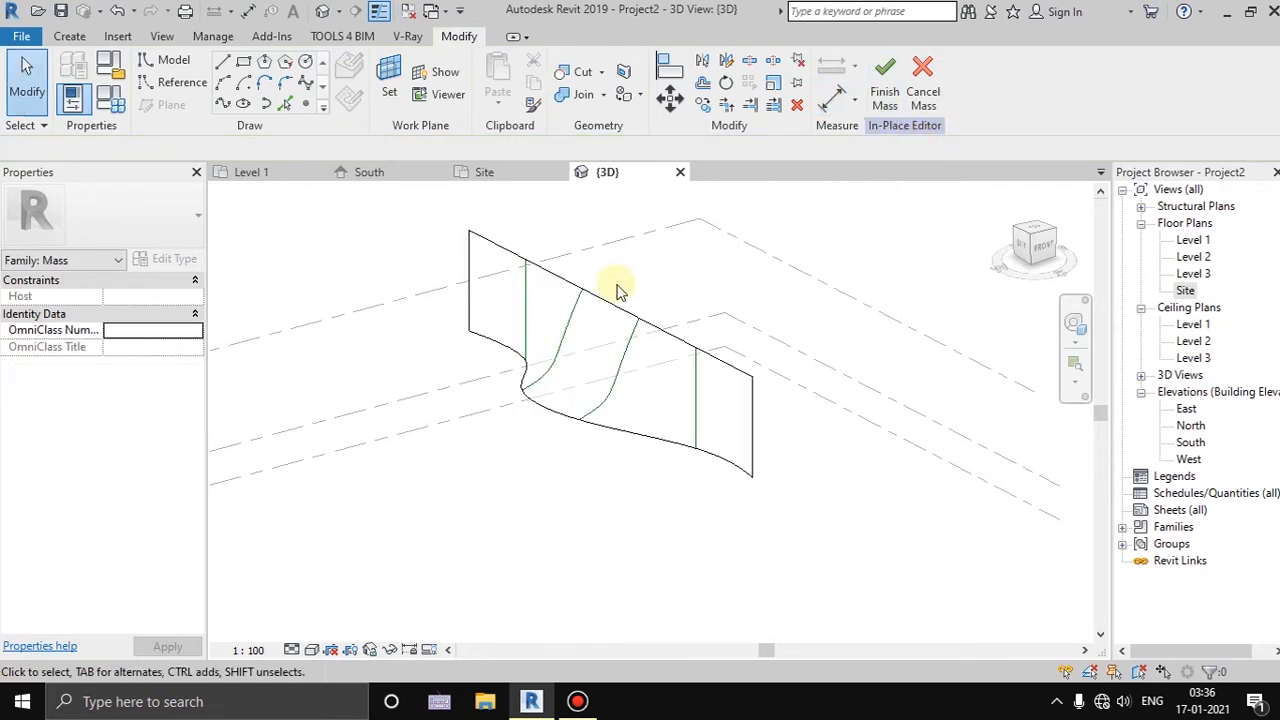
# Divide the new form's surface and set its V grid layout to None
pyautogui.click(627, 318)
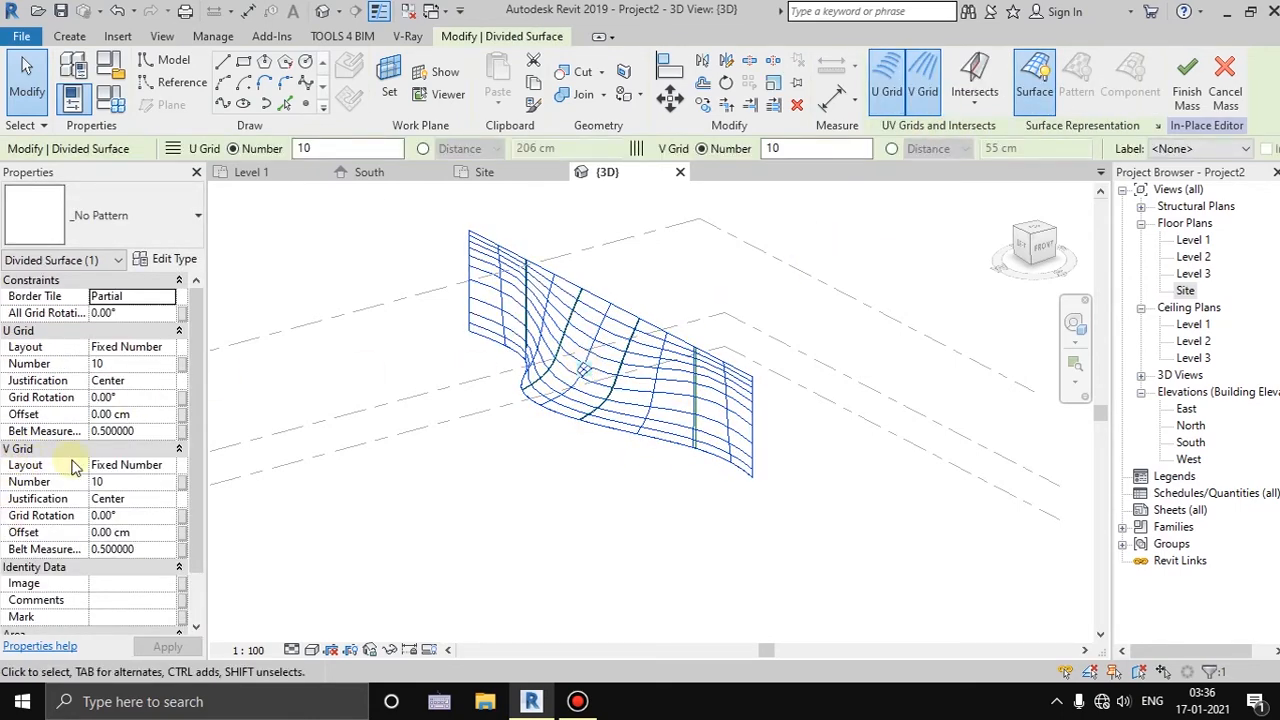
pyautogui.click(138, 472)
pyautogui.click(162, 465)
pyautogui.click(132, 480)
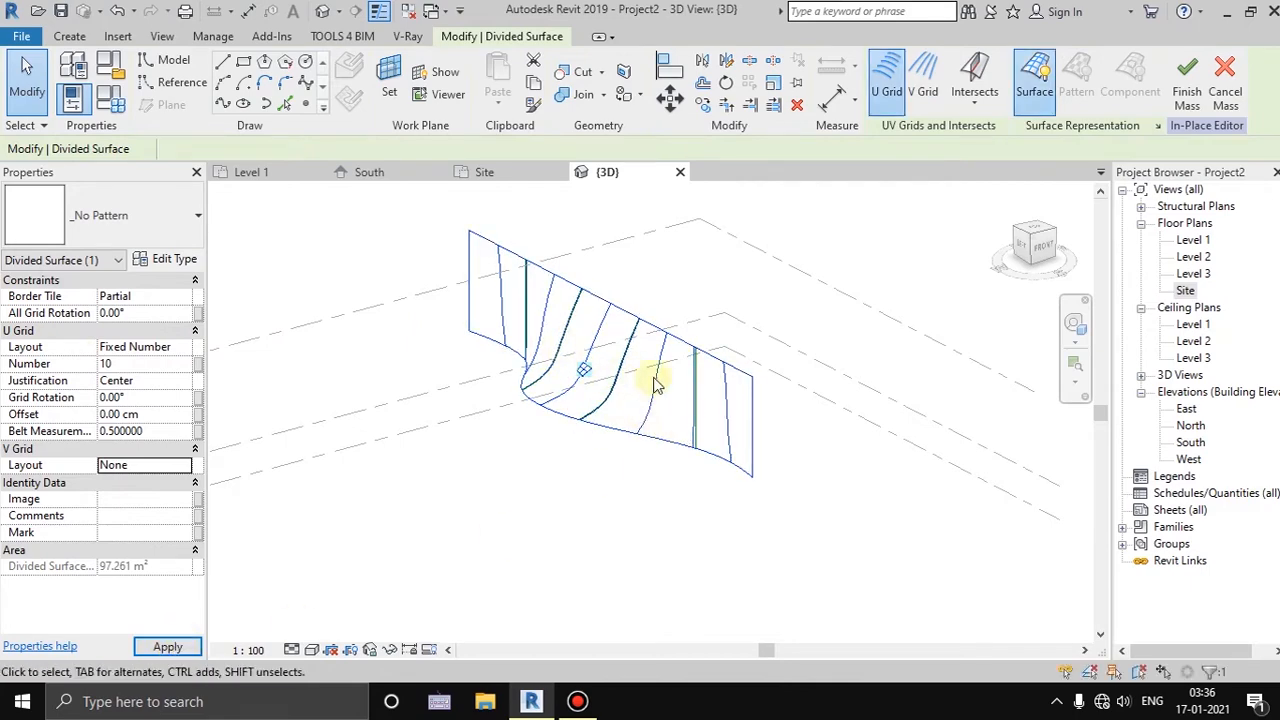
# Set the divided surface's U grid number to 45
pyautogui.click(141, 364)
pyautogui.press('Return')
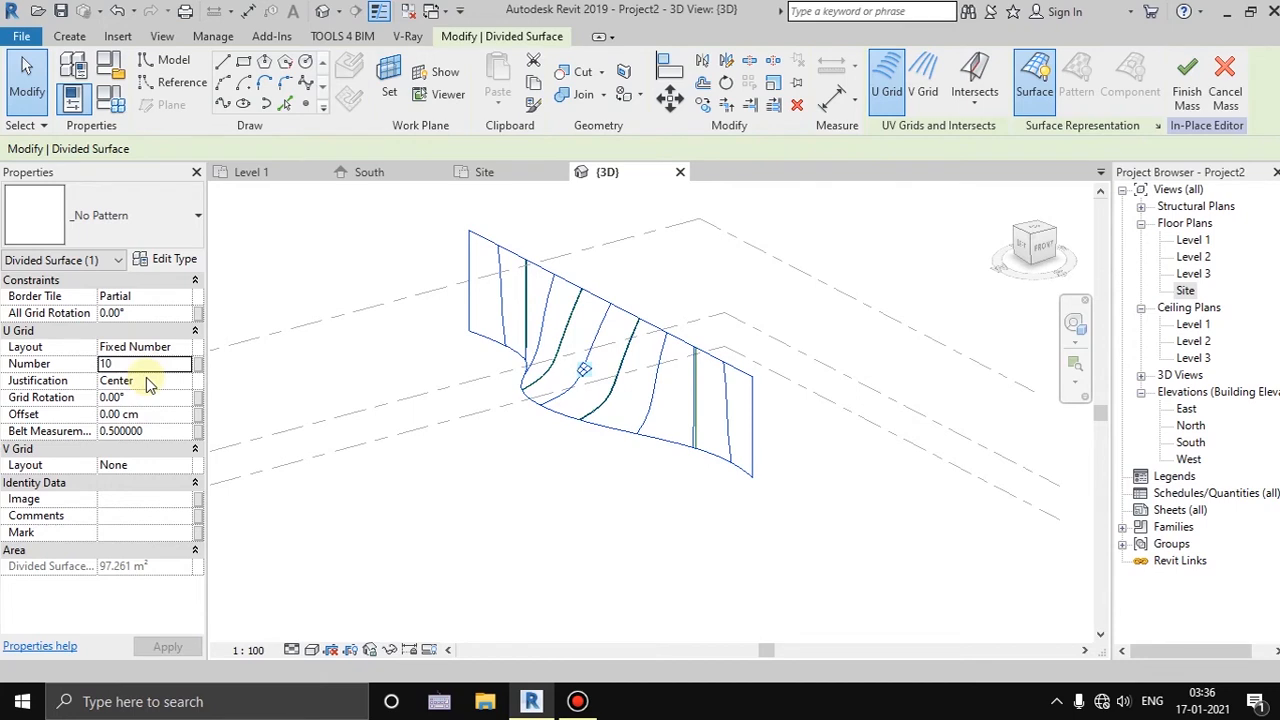
pyautogui.click(124, 363)
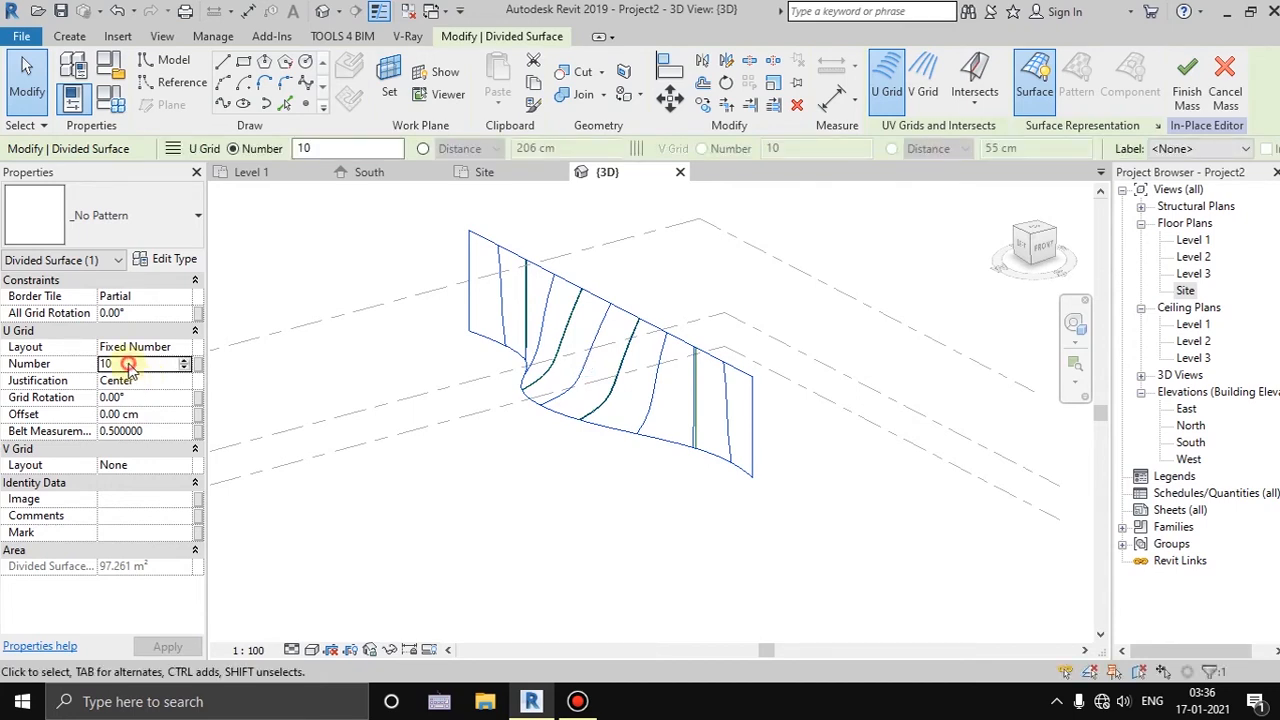
pyautogui.write('45')
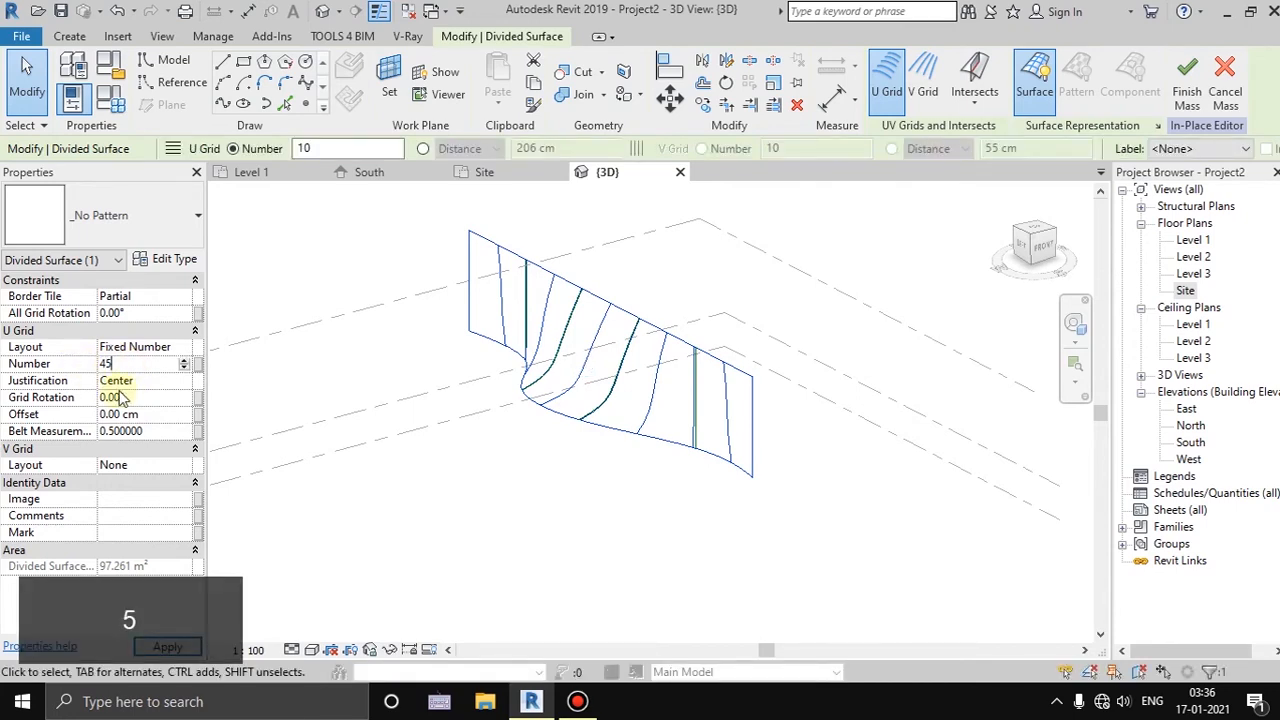
pyautogui.press('Return')
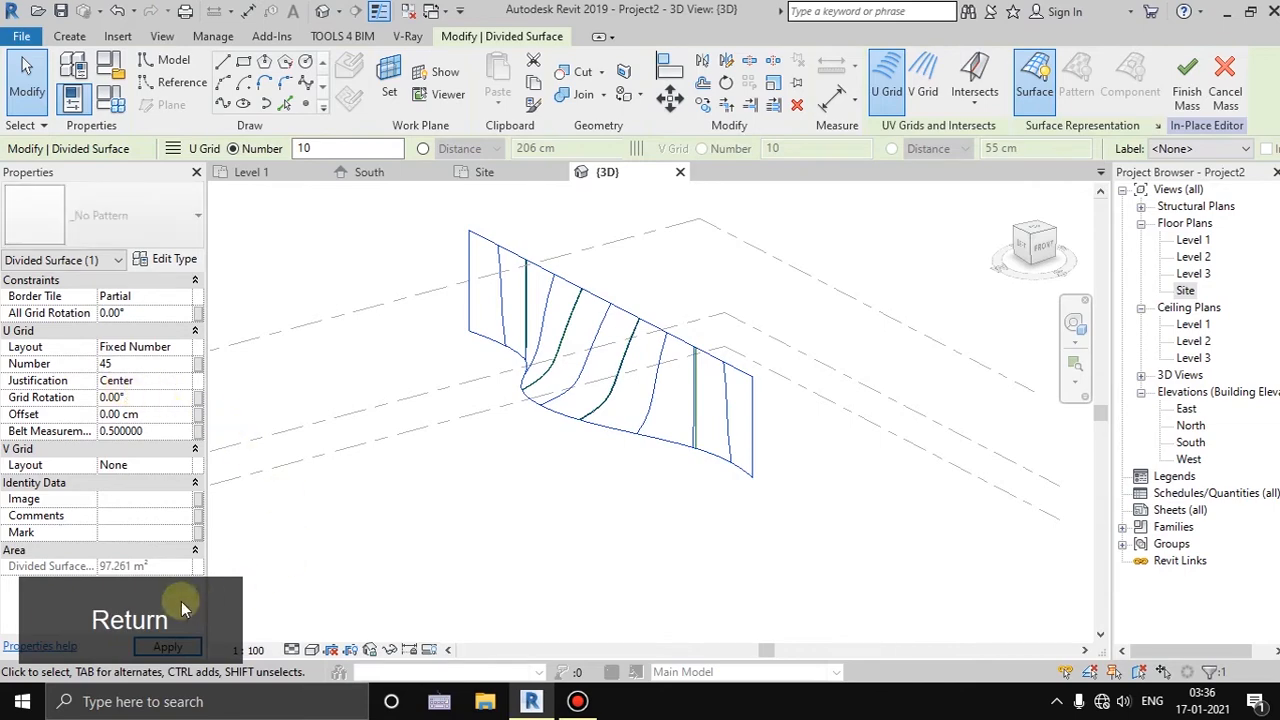
pyautogui.scroll(2, 634, 372)
pyautogui.moveTo(631, 394); pyautogui.dragTo(582, 488, button='middle')
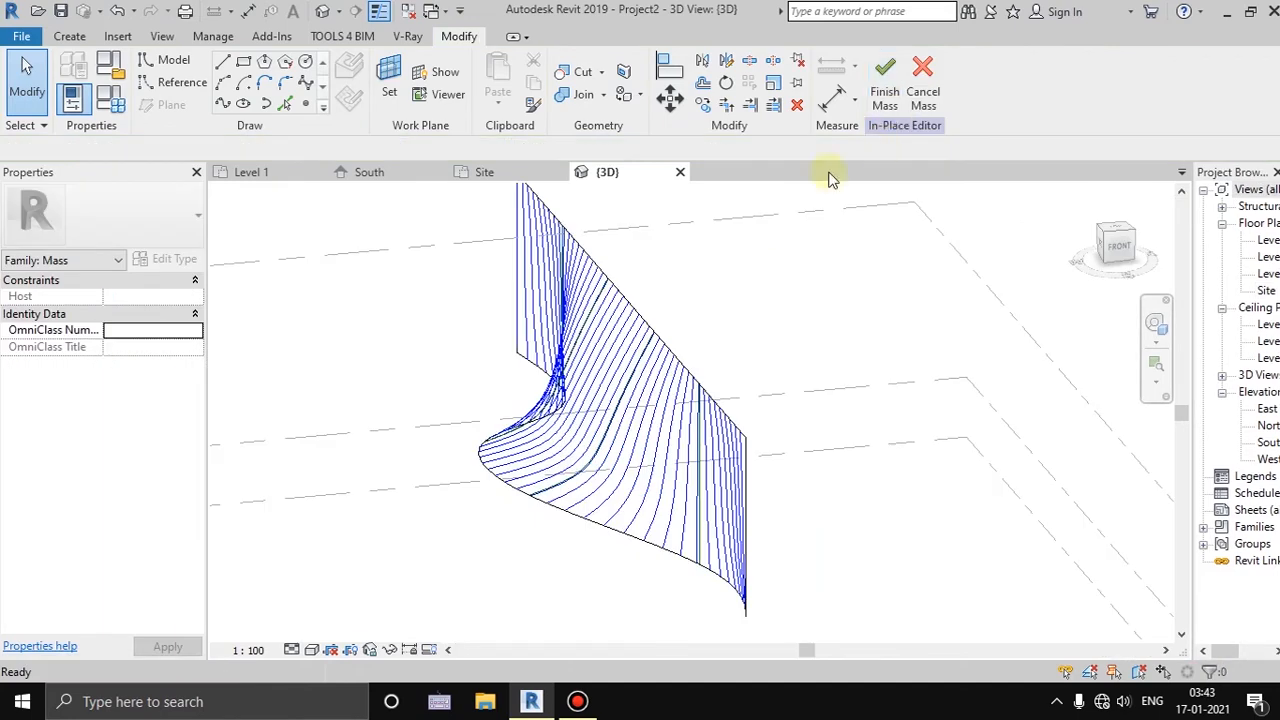
# Create a new family from the Metric Generic Model Adaptive template
pyautogui.click(22, 40)
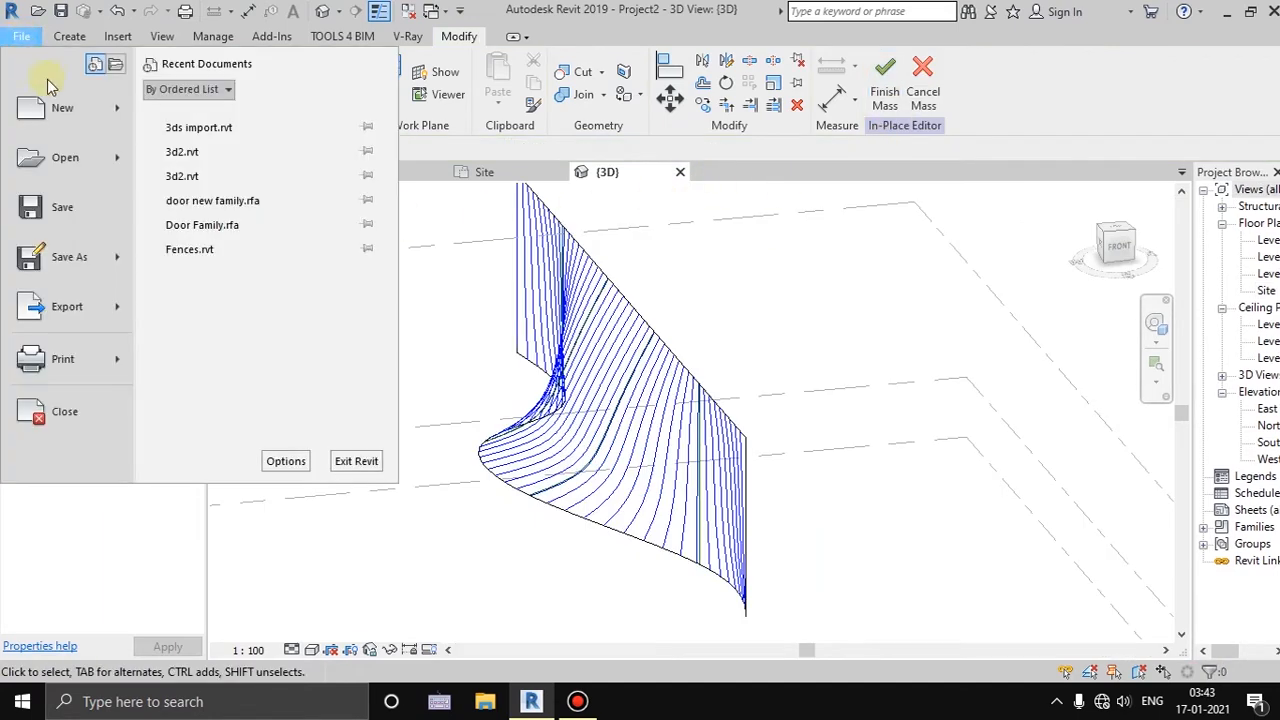
pyautogui.click(250, 160)
pyautogui.click(770, 381)
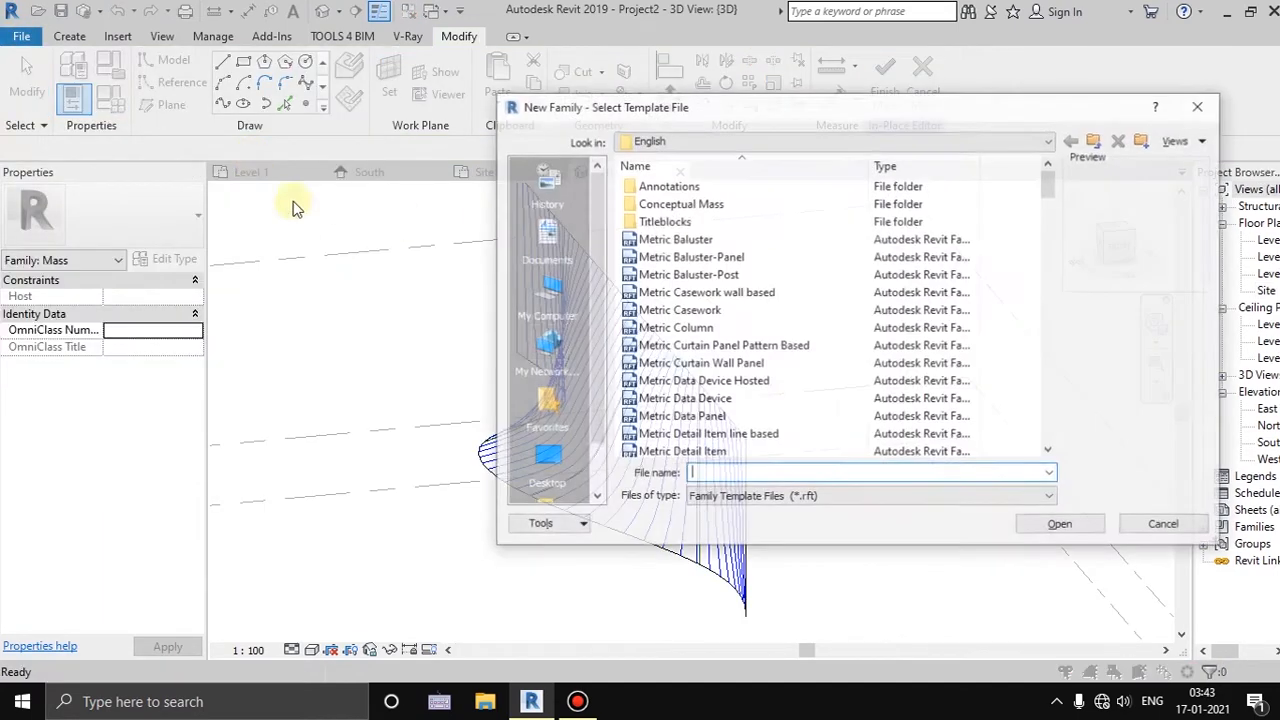
pyautogui.scroll(-8, 785, 385)
pyautogui.click(700, 292)
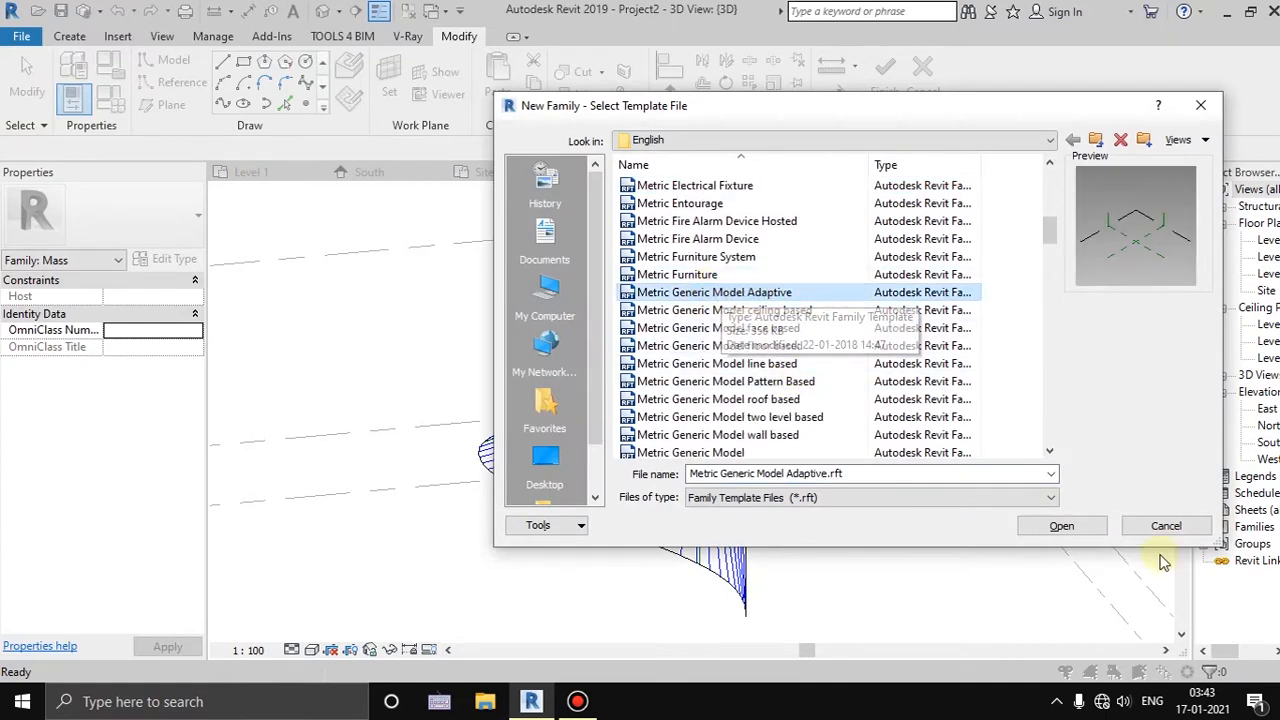
pyautogui.click(1060, 526)
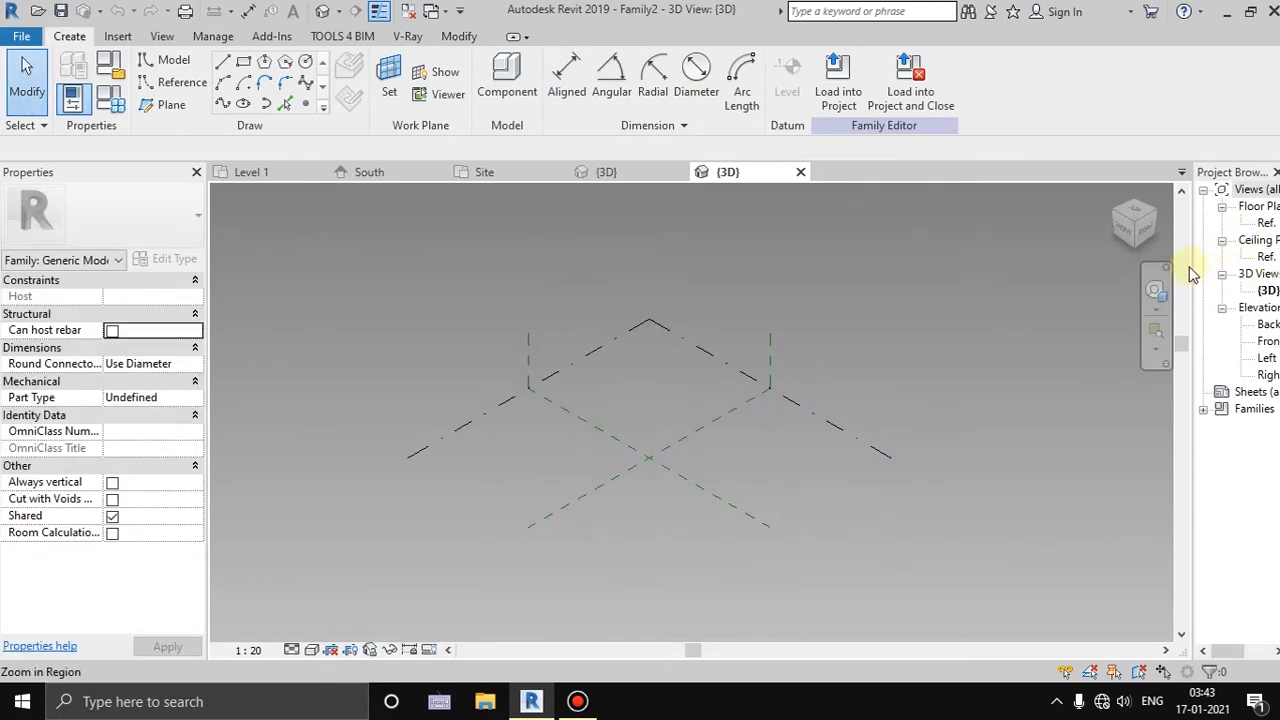
# Place a reference point at the intersection of the two centre reference planes in the Ref. Level floor plan
pyautogui.moveTo(1191, 266); pyautogui.dragTo(1131, 274)
pyautogui.doubleClick(1195, 222)
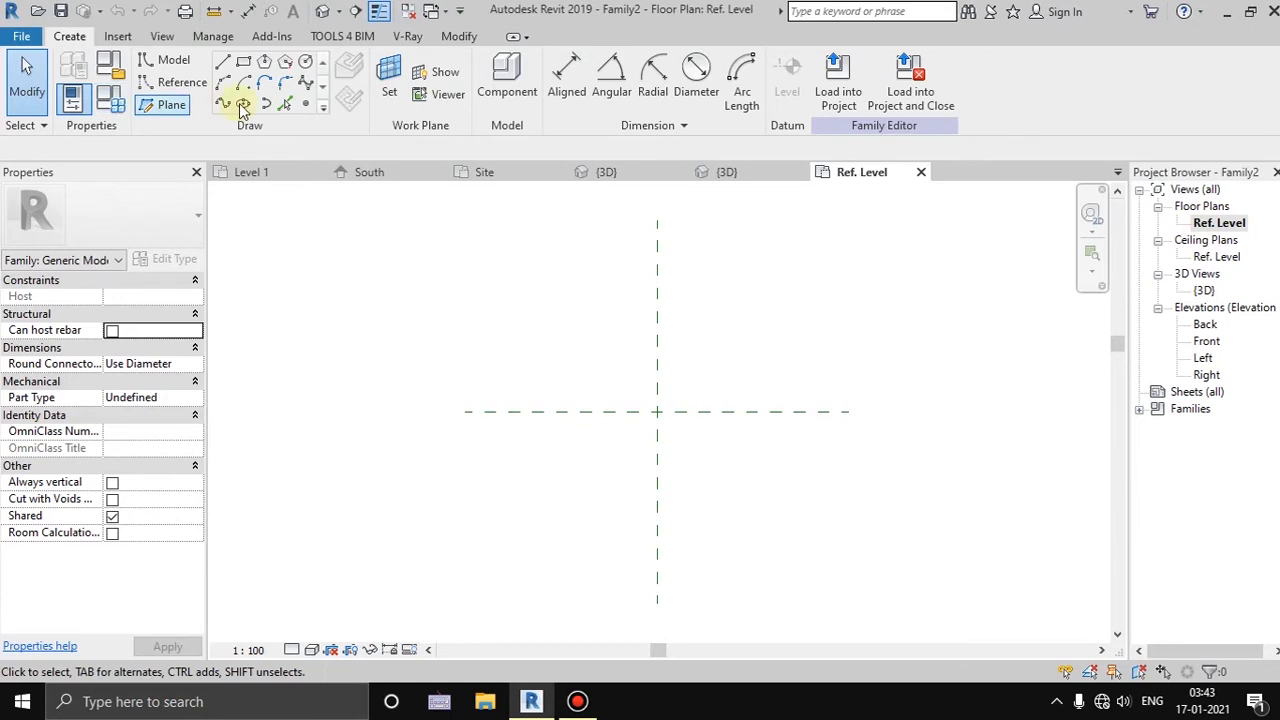
pyautogui.click(286, 103)
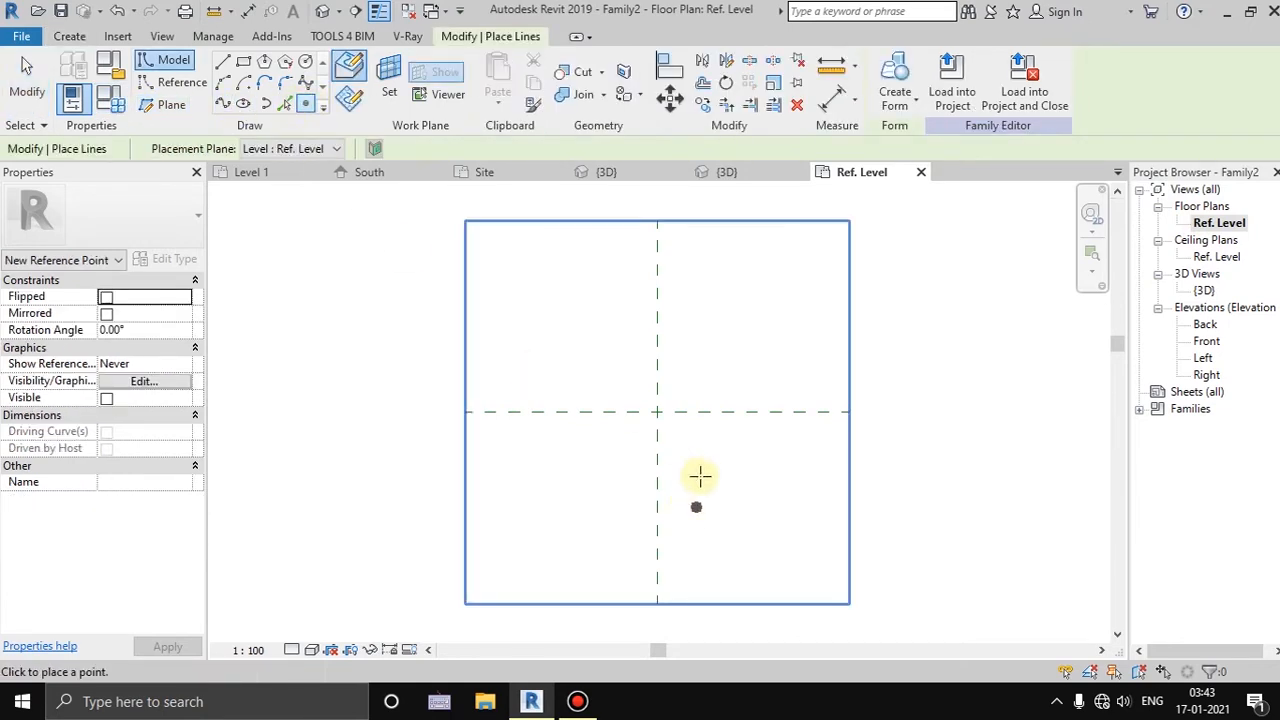
pyautogui.click(657, 411)
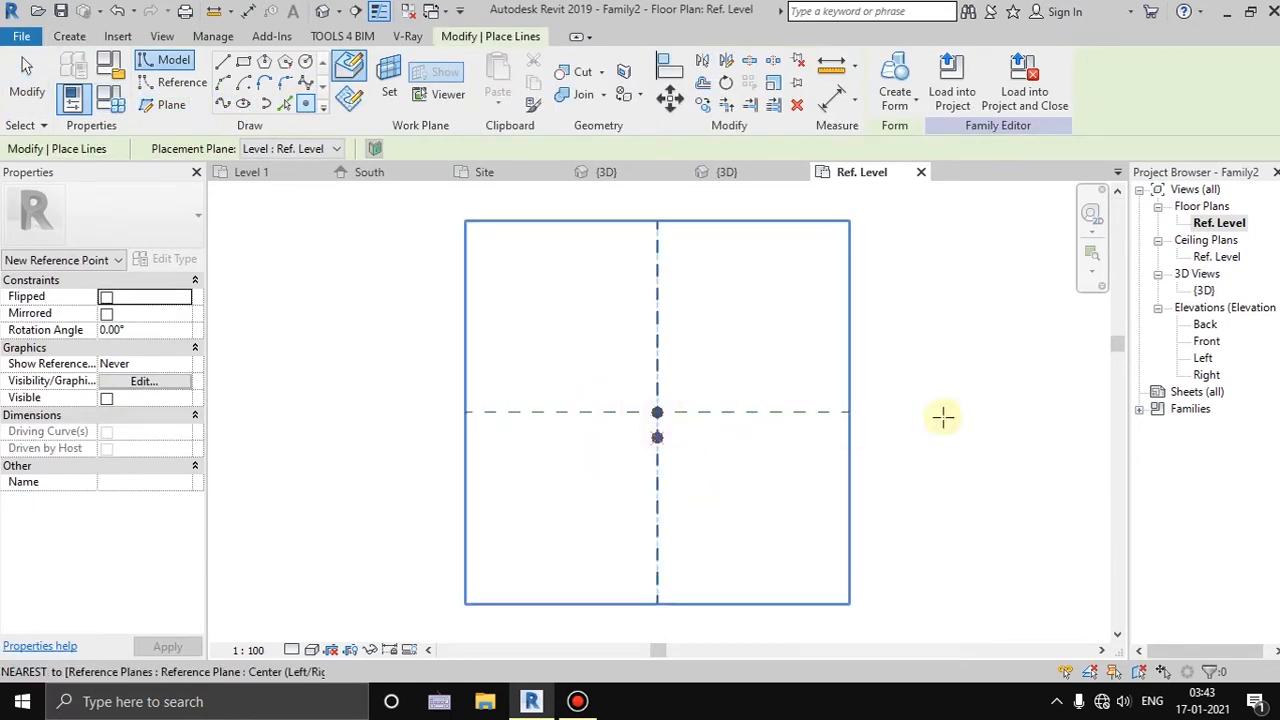
# Make the reference point at the origin adaptive in the family's 3D view
pyautogui.doubleClick(1204, 290)
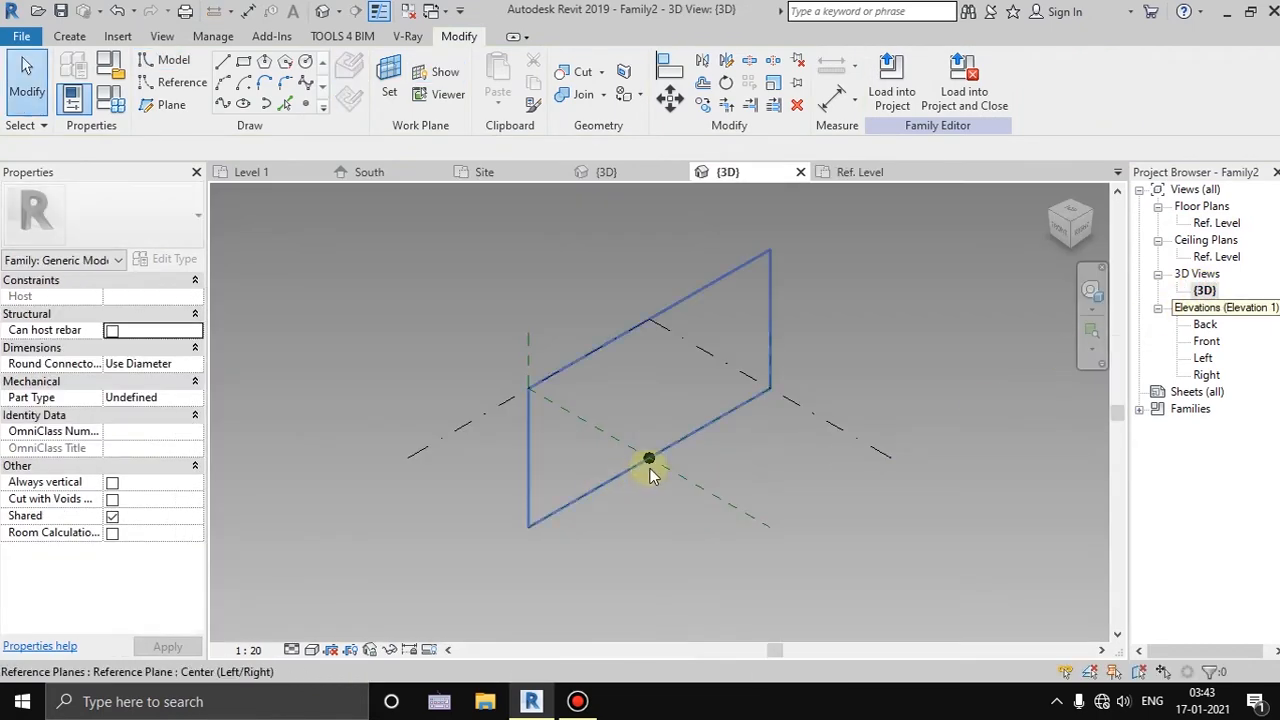
pyautogui.click(640, 432)
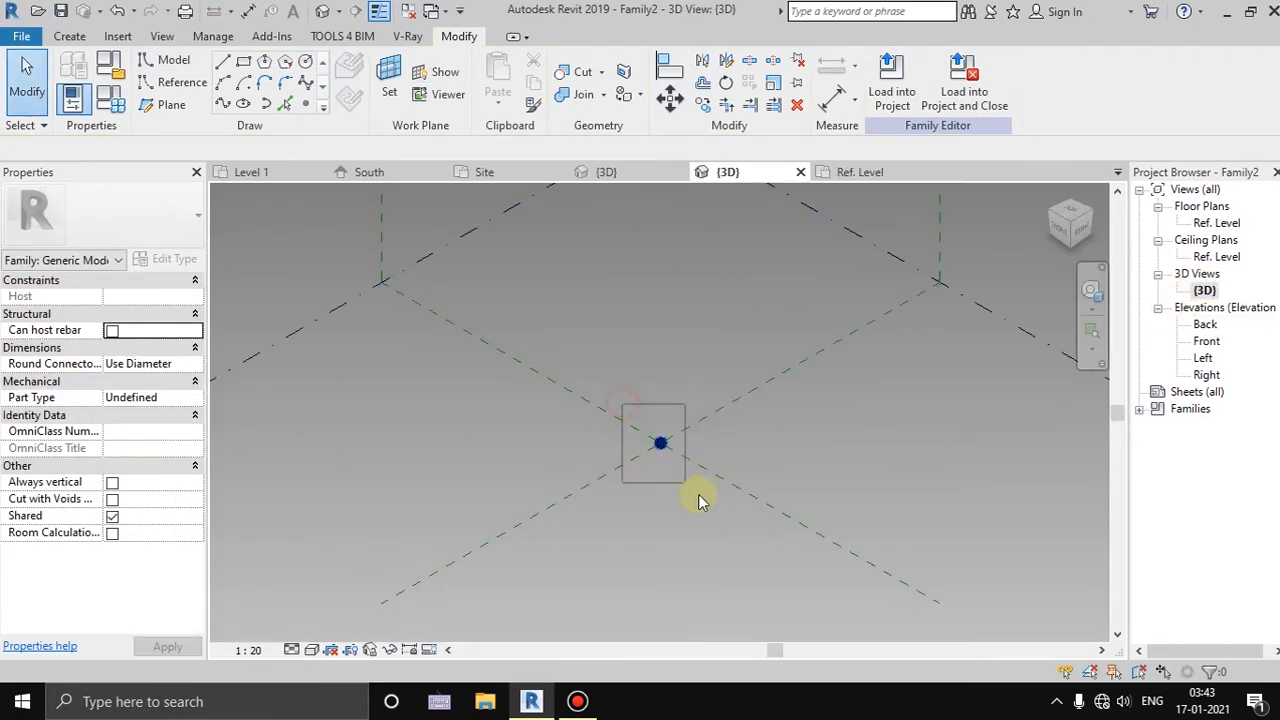
pyautogui.click(957, 82)
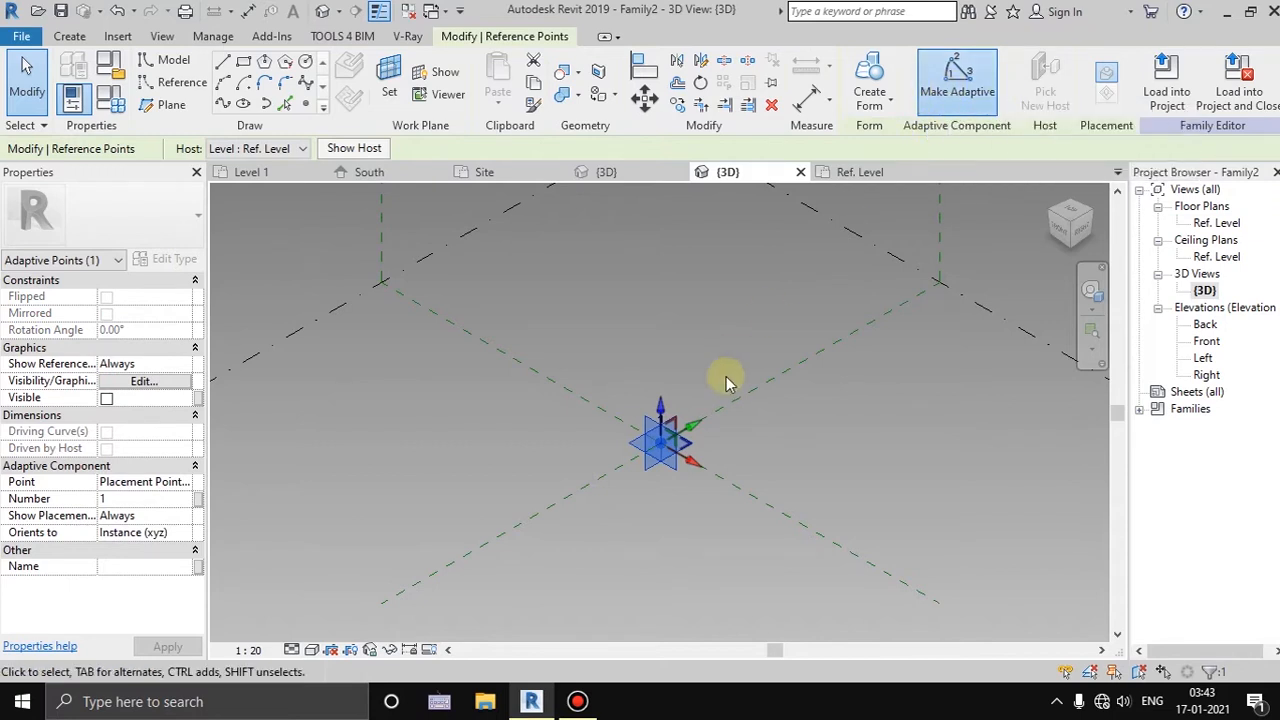
pyautogui.click(645, 425)
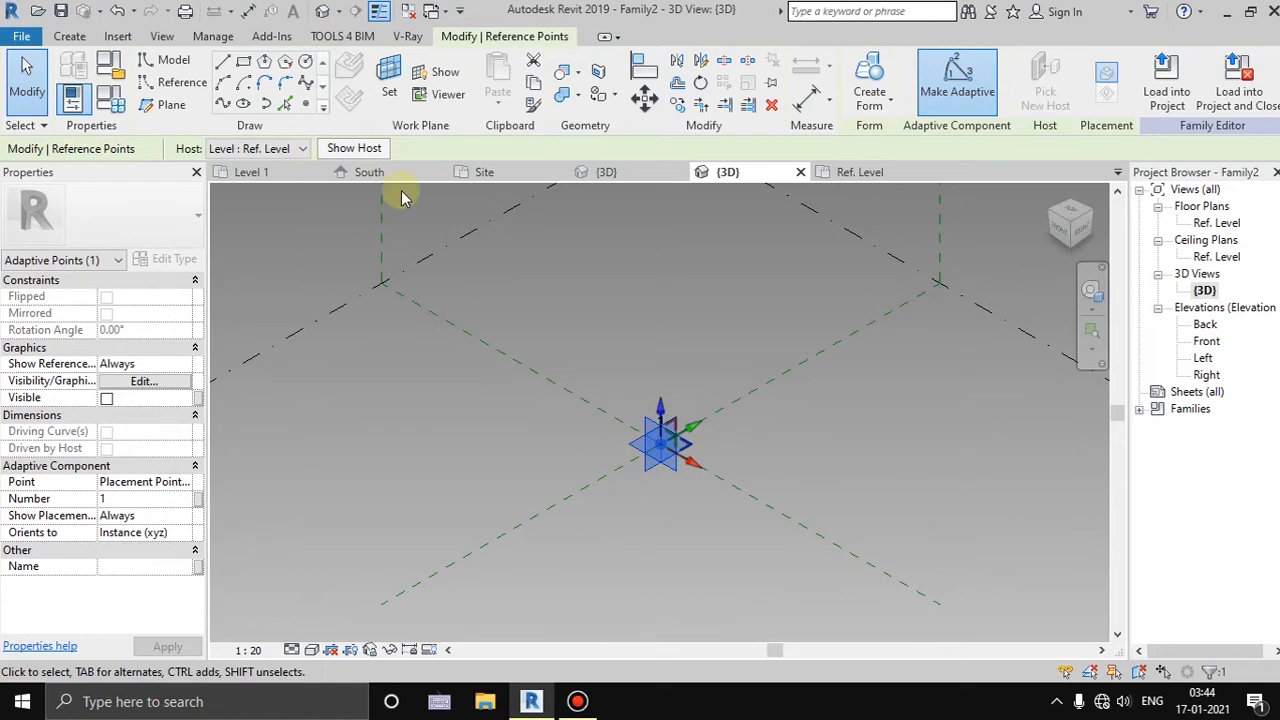
pyautogui.press('Escape')
# Set the work plane to the adaptive point's vertical plane running along the Center (Left/Right) reference plane
pyautogui.click(388, 90)
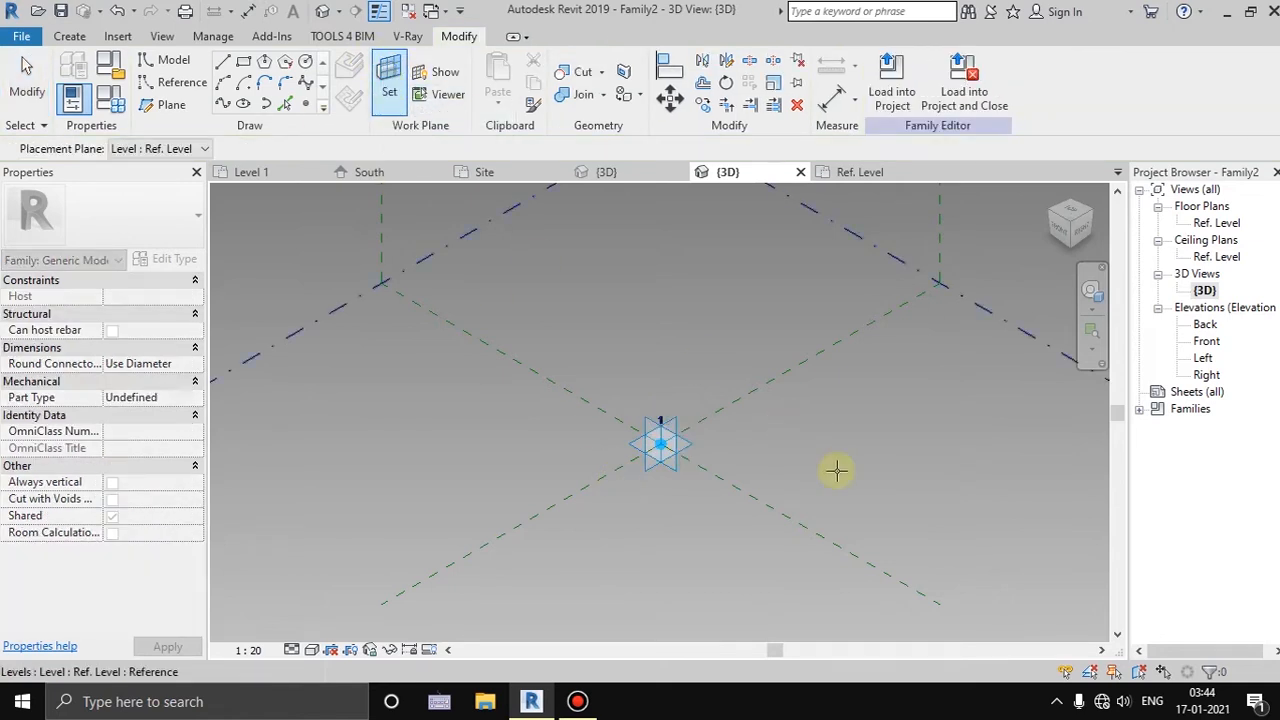
pyautogui.scroll(2, 673, 430)
pyautogui.click(667, 425)
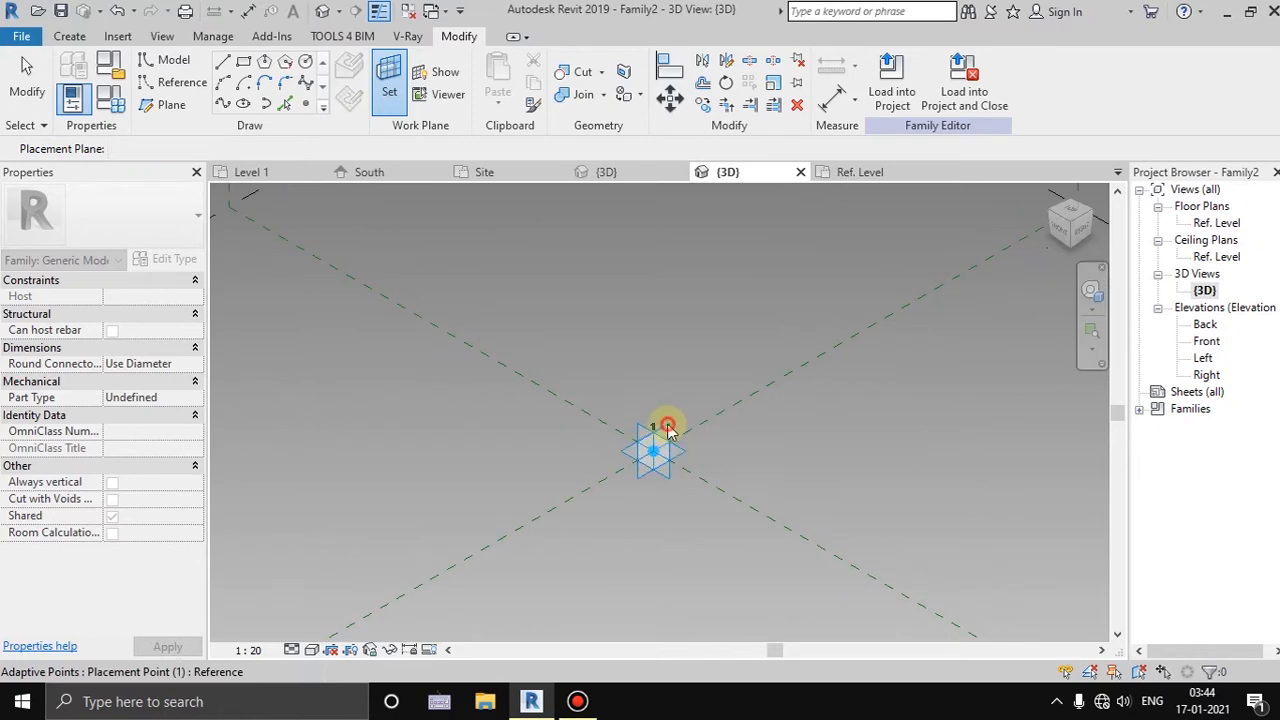
# Draw a model-line rectangle about 2500 mm wide and 3400 mm high above the adaptive point on its vertical work plane
pyautogui.click(243, 62)
pyautogui.scroll(-3, 550, 367)
pyautogui.scroll(-1, 610, 386)
pyautogui.scroll(5, 612, 393)
pyautogui.press('shift')
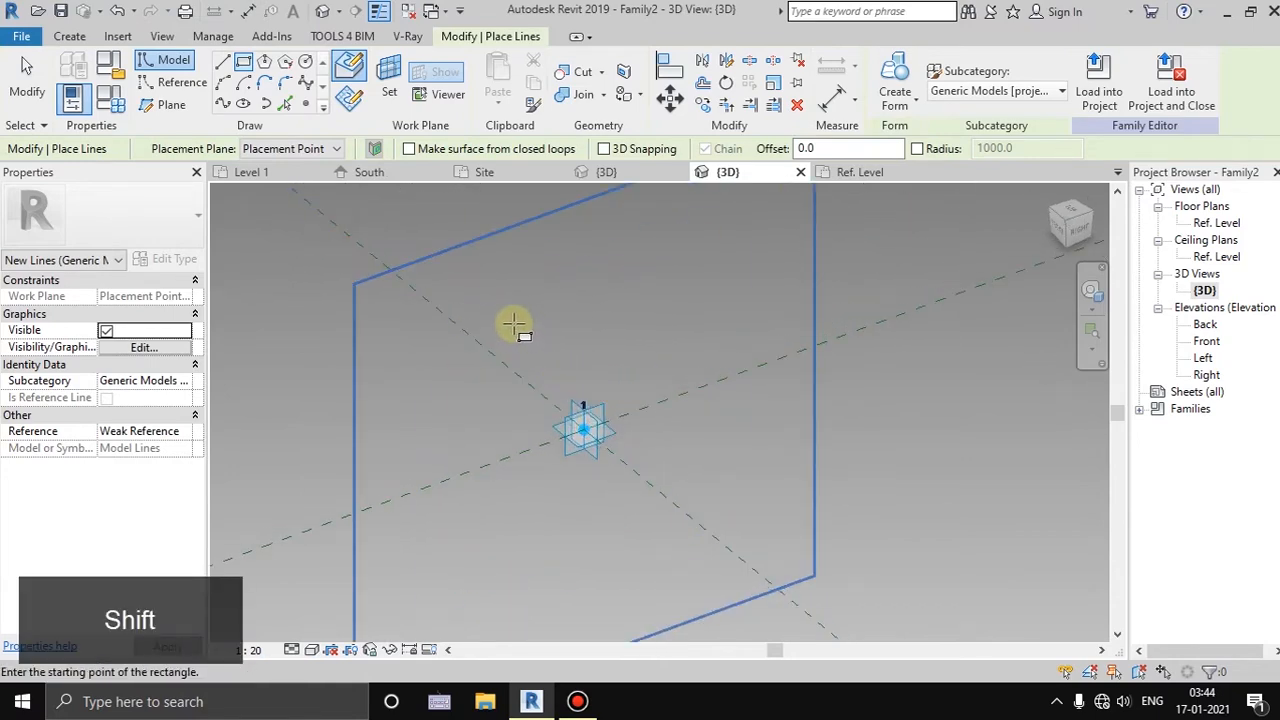
pyautogui.click(511, 277)
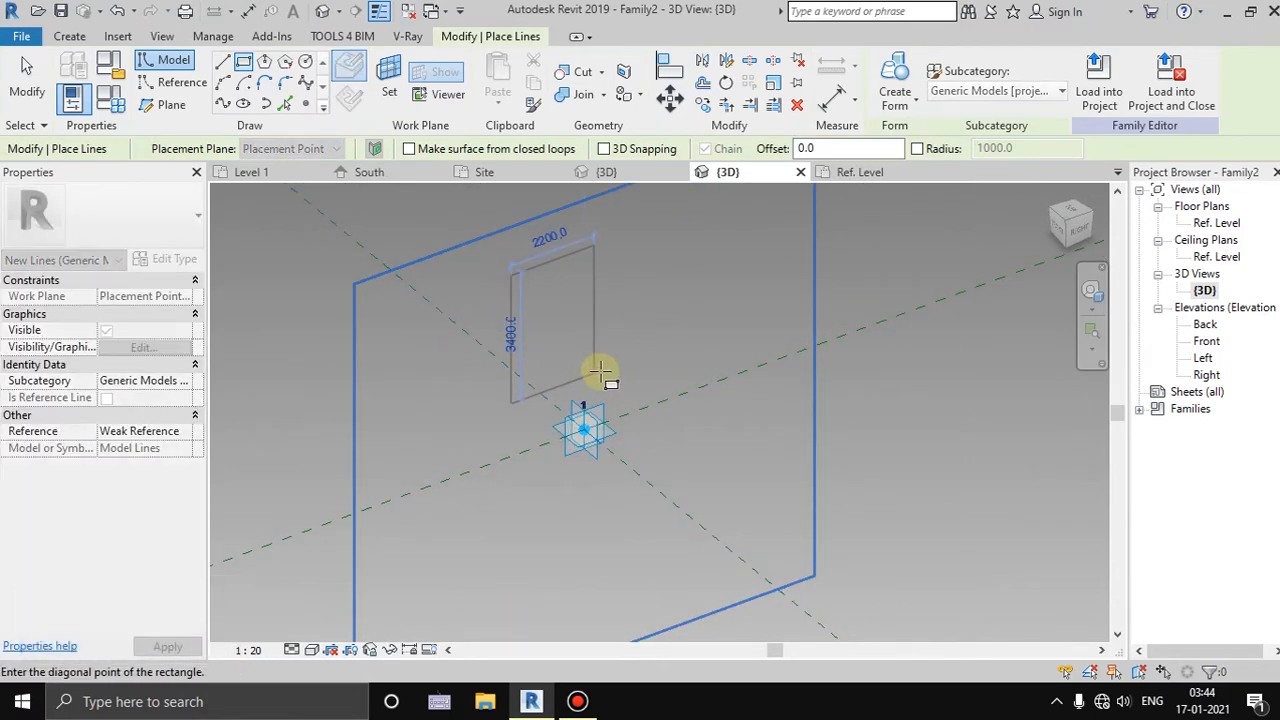
pyautogui.click(606, 370)
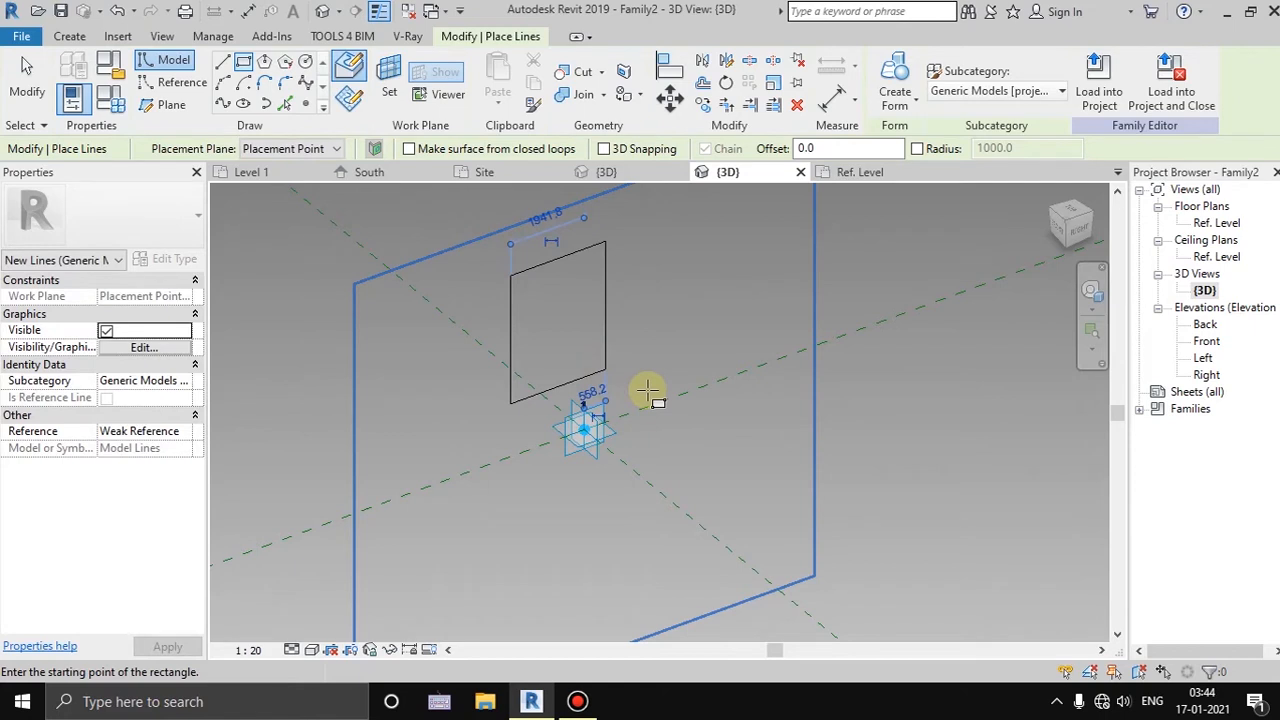
pyautogui.click(27, 78)
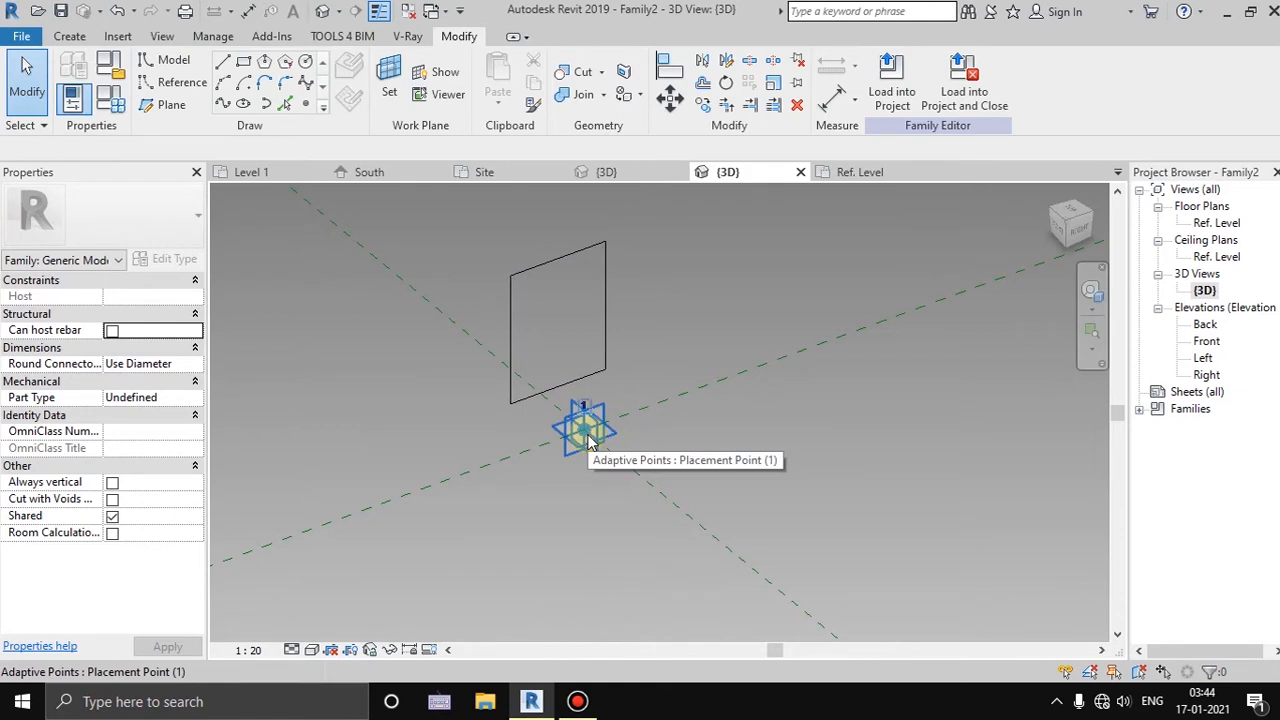
# Align the rectangle's bottom edge to the adaptive point's horizontal reference plane and lock the alignment
pyautogui.press('a')
pyautogui.press('l')
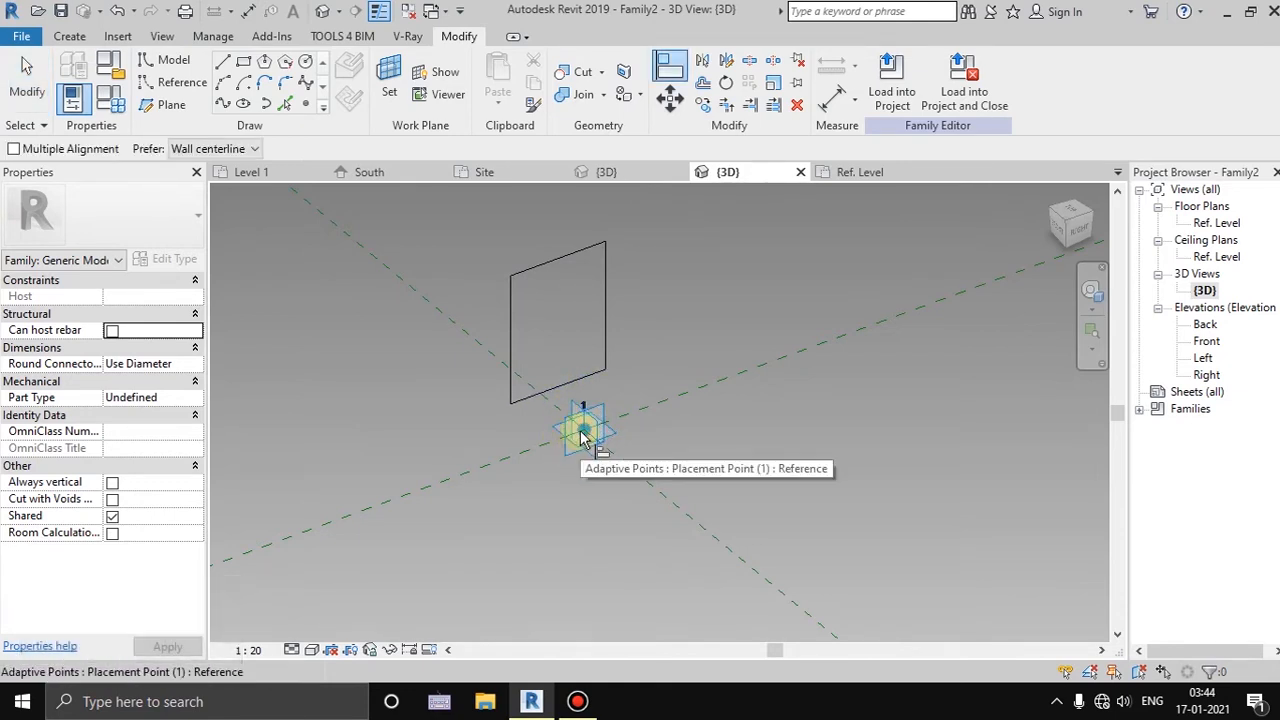
pyautogui.click(585, 435)
pyautogui.click(570, 386)
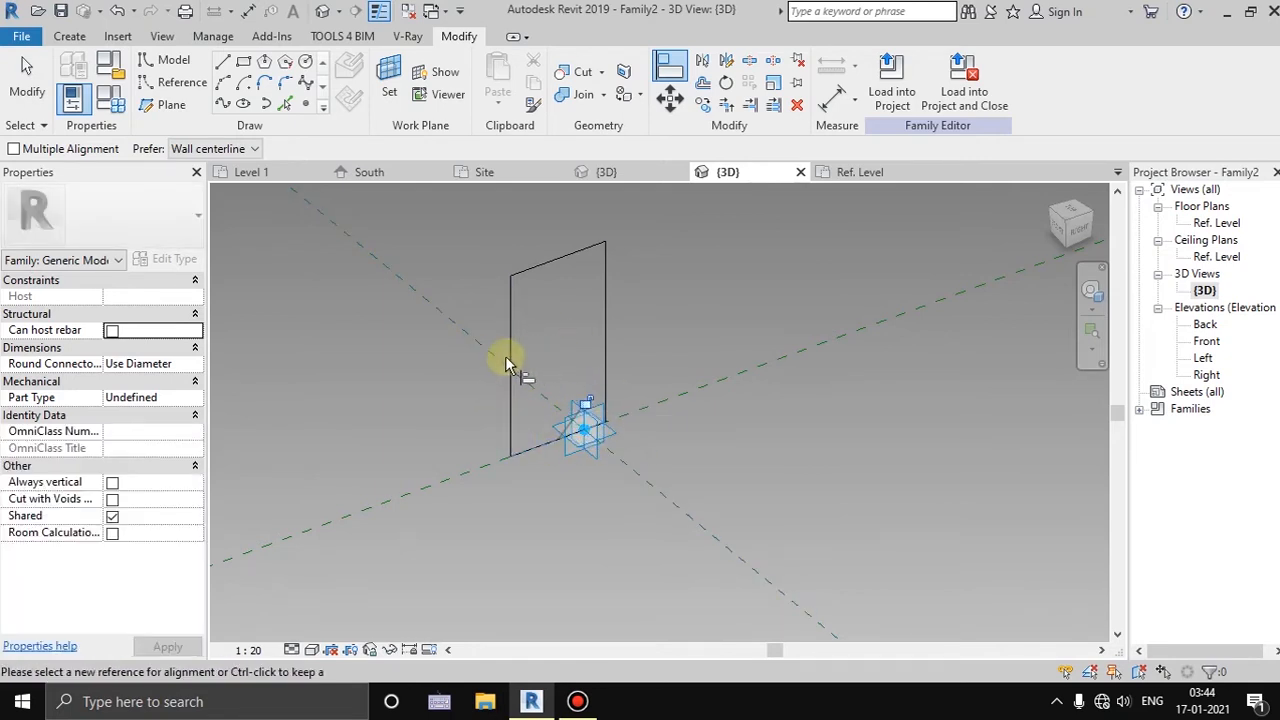
pyautogui.scroll(4, 584, 412)
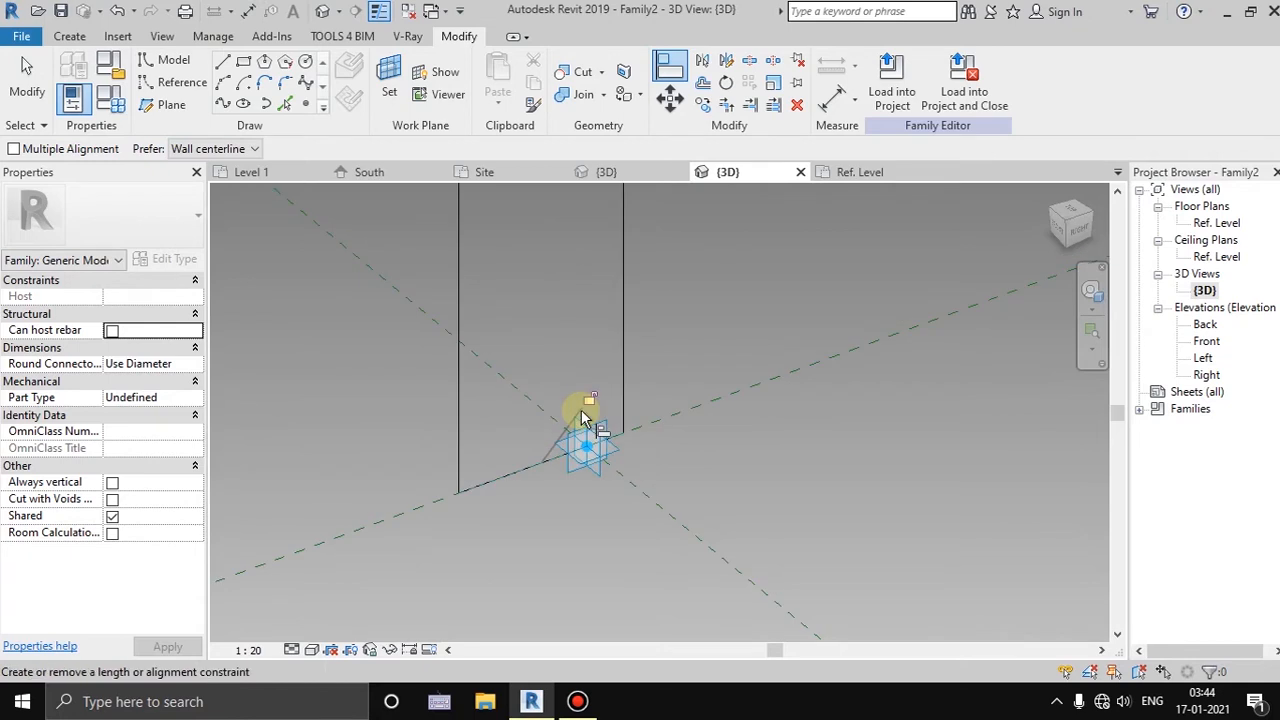
pyautogui.click(597, 387)
pyautogui.scroll(-4, 520, 485)
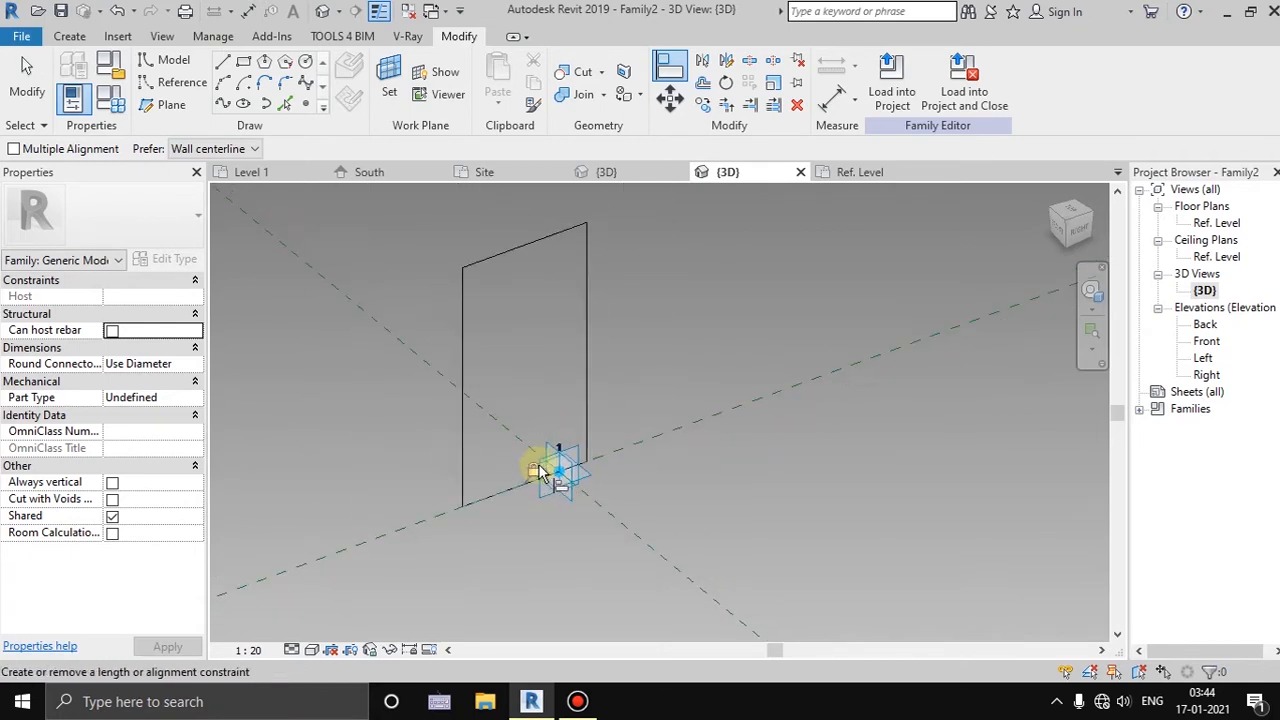
# Dimension the rectangle's two vertical edges with the centre reference plane between them and make the segments equal
pyautogui.click(822, 104)
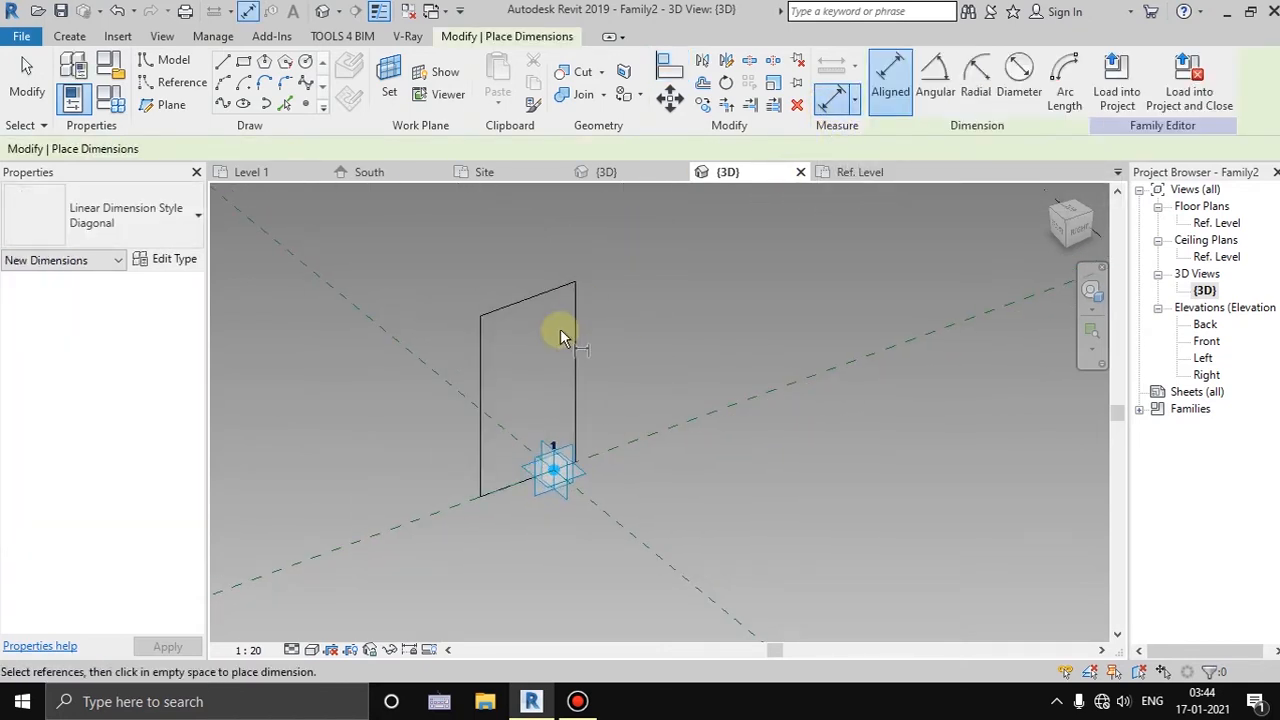
pyautogui.click(484, 410)
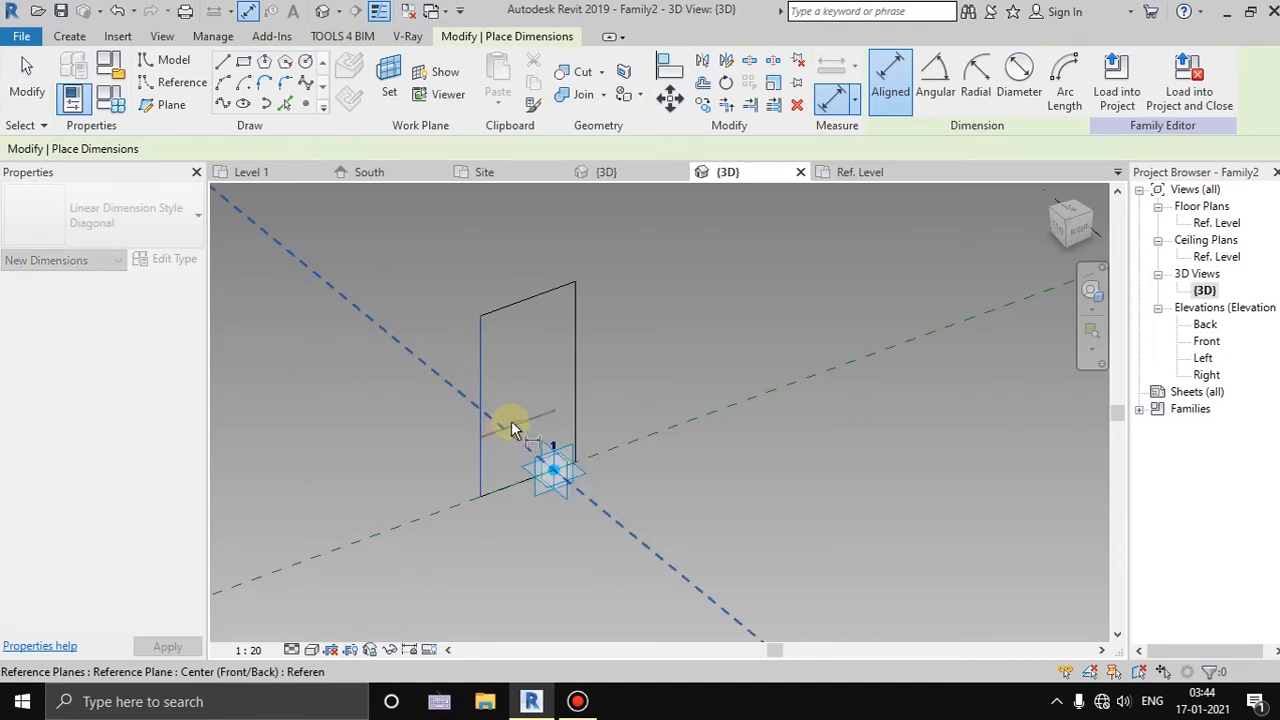
pyautogui.click(576, 337)
pyautogui.click(579, 342)
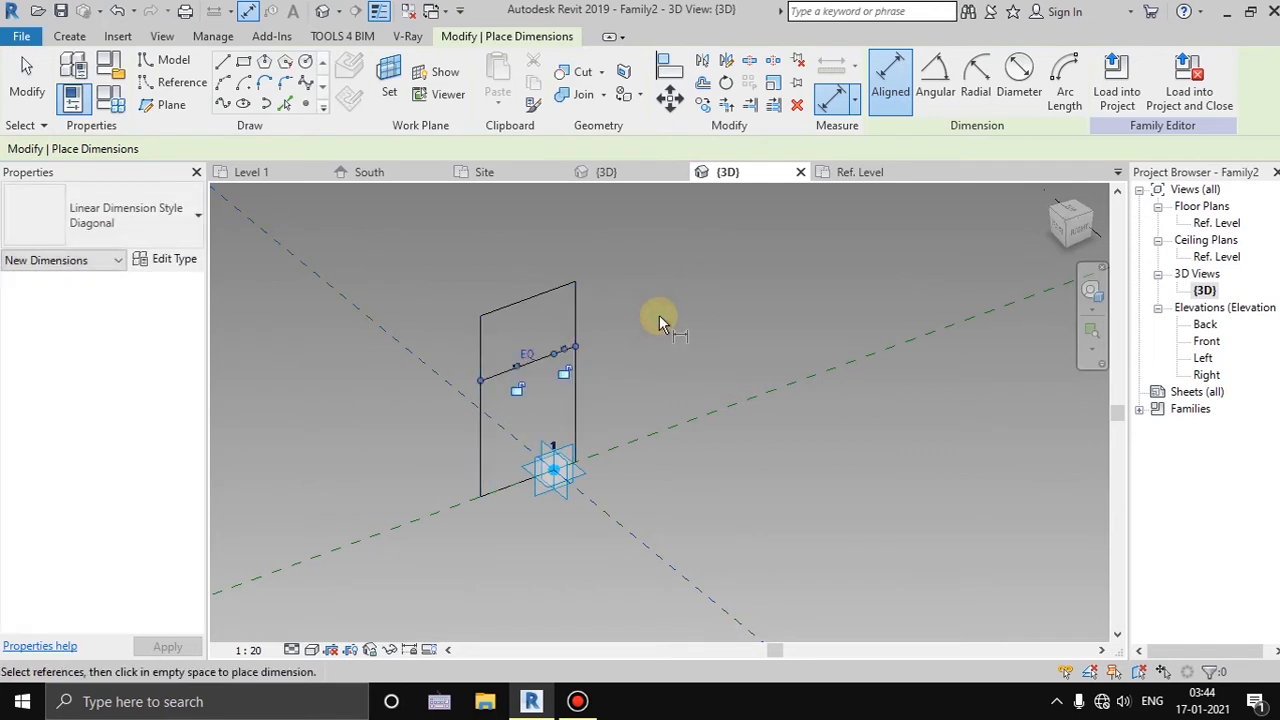
pyautogui.scroll(2, 533, 366)
pyautogui.click(525, 353)
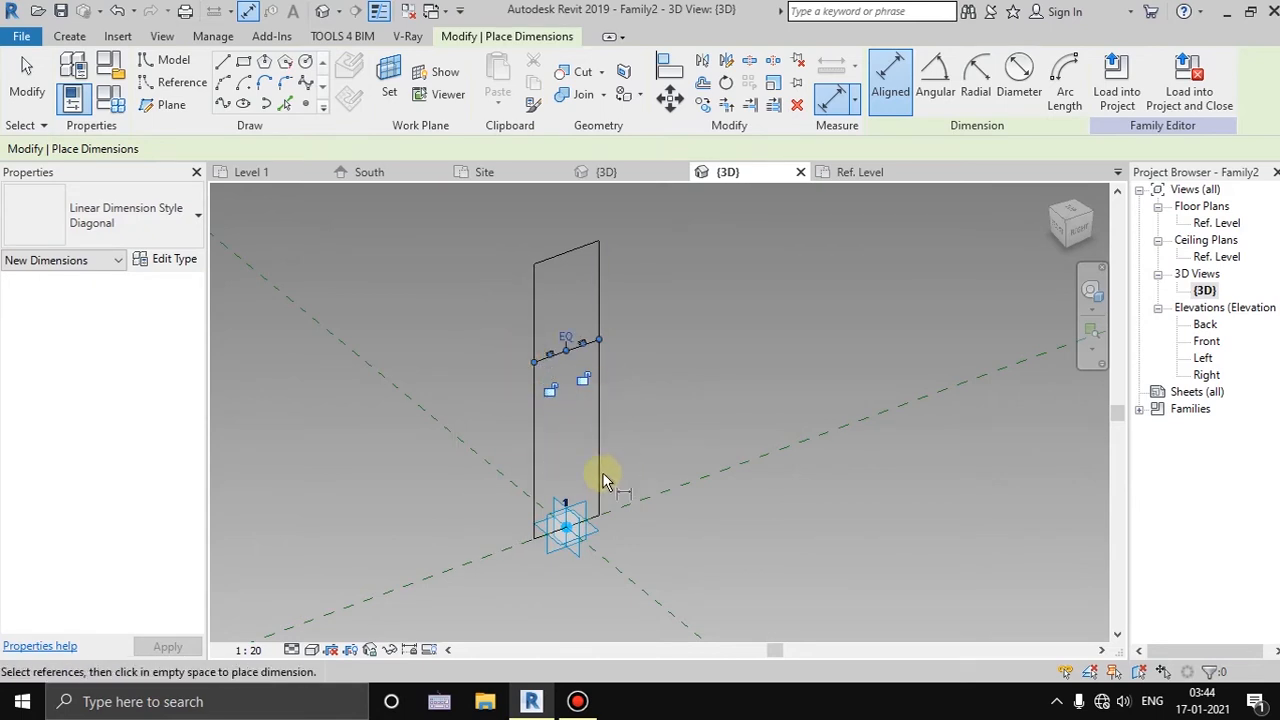
# Dimension the rectangle's overall width above its top edge and set the view scale to 1:50
pyautogui.click(534, 305)
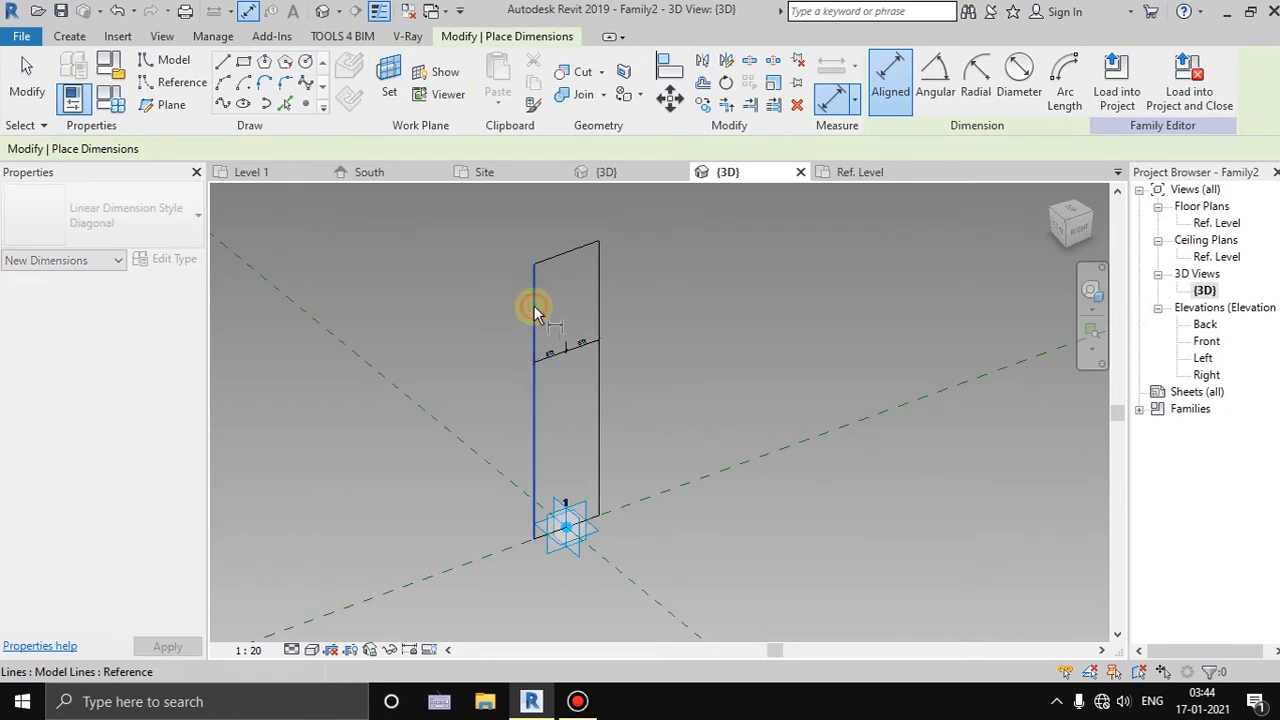
pyautogui.moveTo(594, 200); pyautogui.dragTo(588, 255, button='middle')
pyautogui.click(584, 232)
pyautogui.click(250, 650)
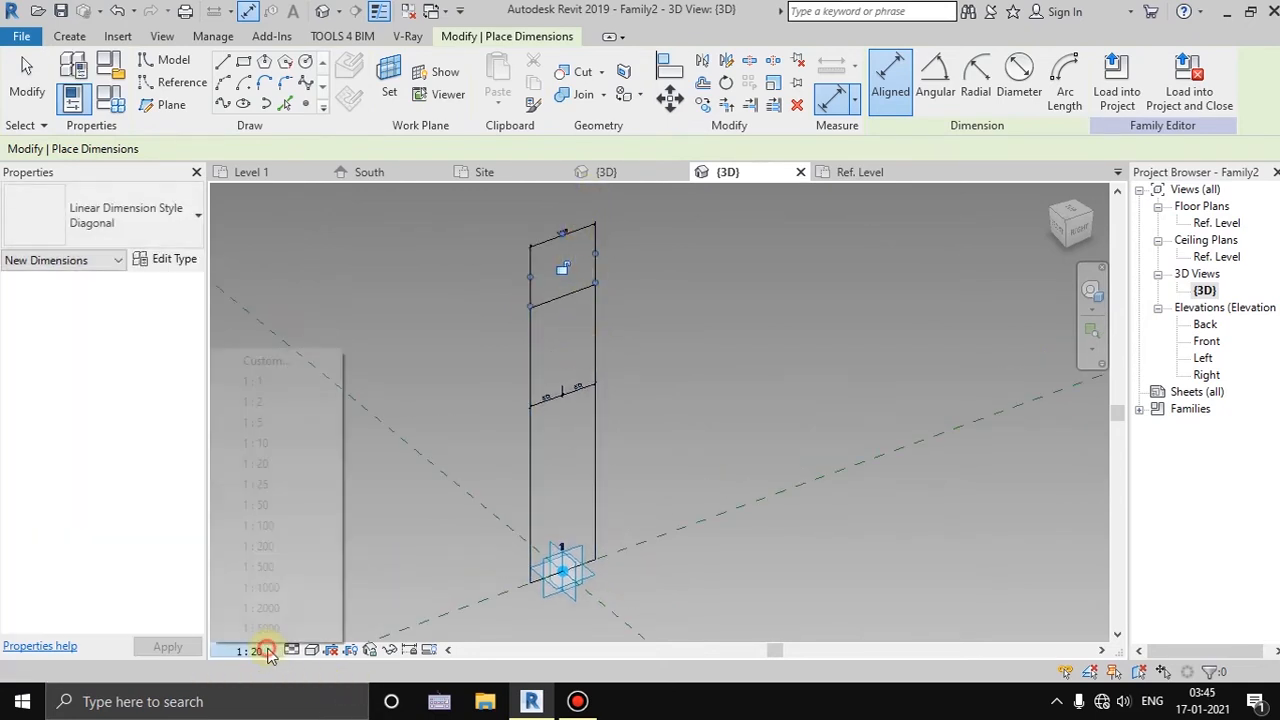
pyautogui.click(278, 505)
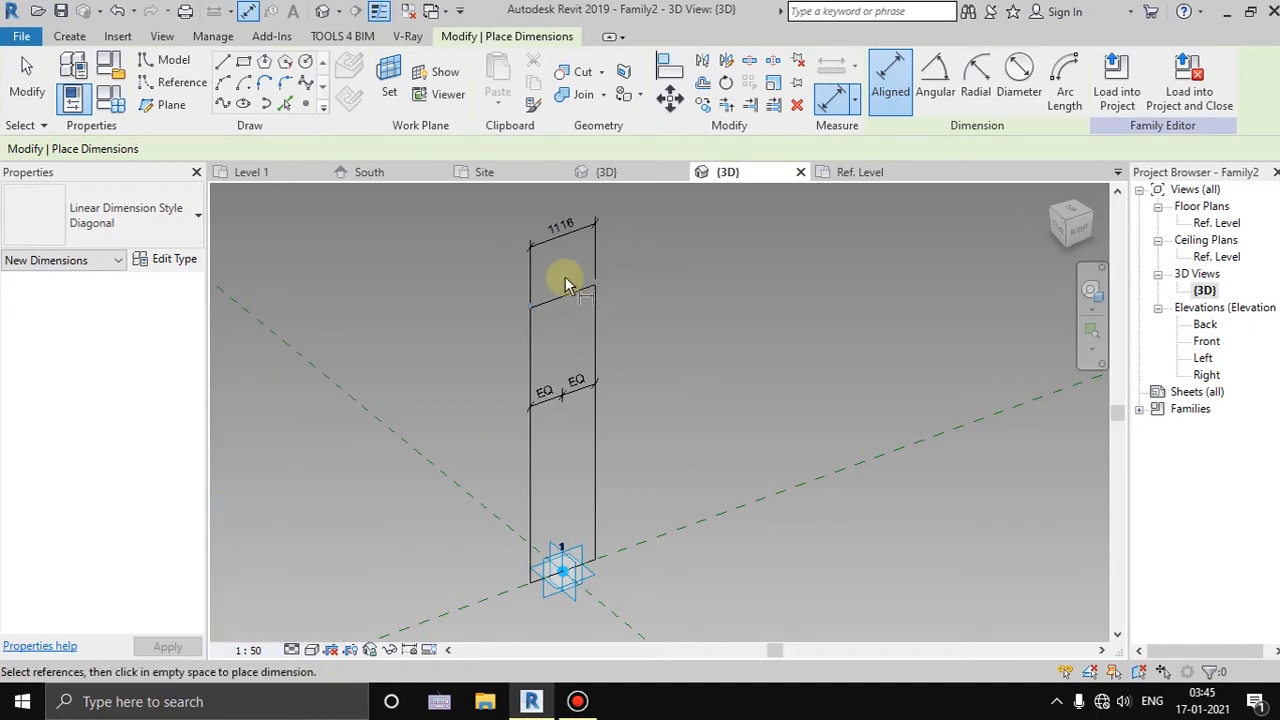
pyautogui.moveTo(590, 596); pyautogui.dragTo(568, 573, button='middle')
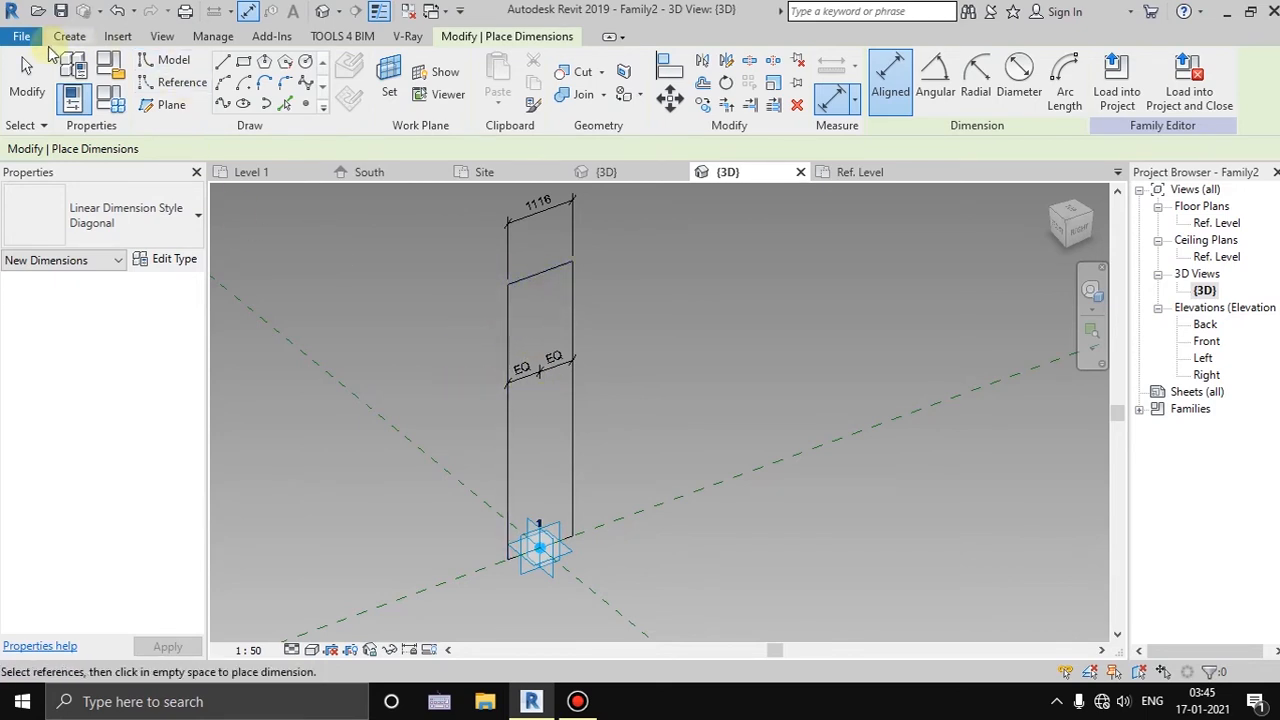
# Delete the rectangle's top edge
pyautogui.click(30, 72)
pyautogui.click(549, 273)
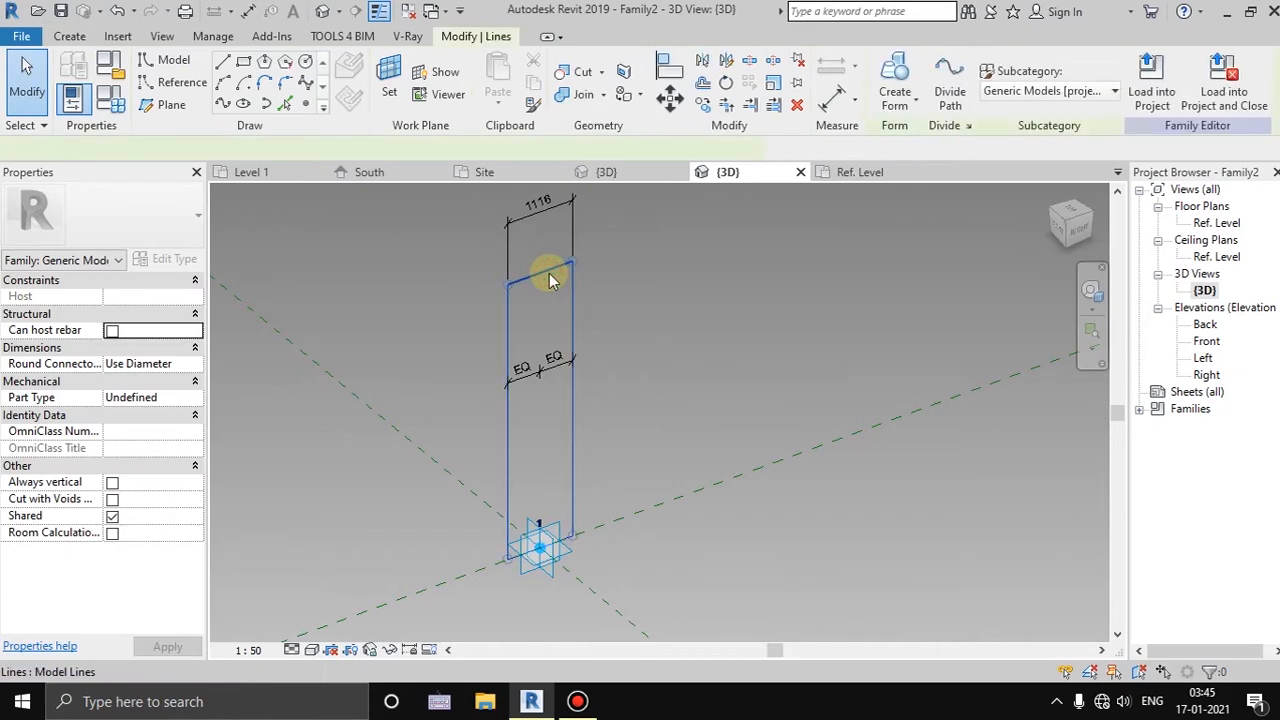
pyautogui.click(542, 291)
pyautogui.click(542, 285)
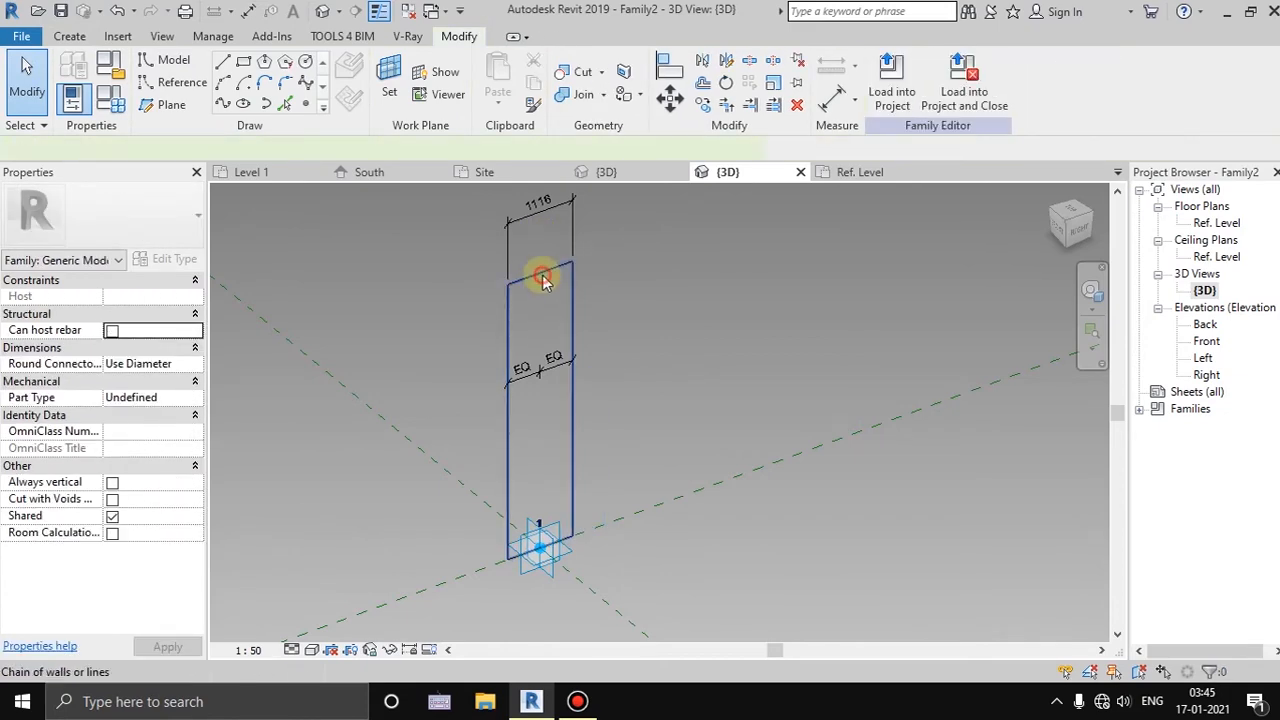
pyautogui.press('Delete')
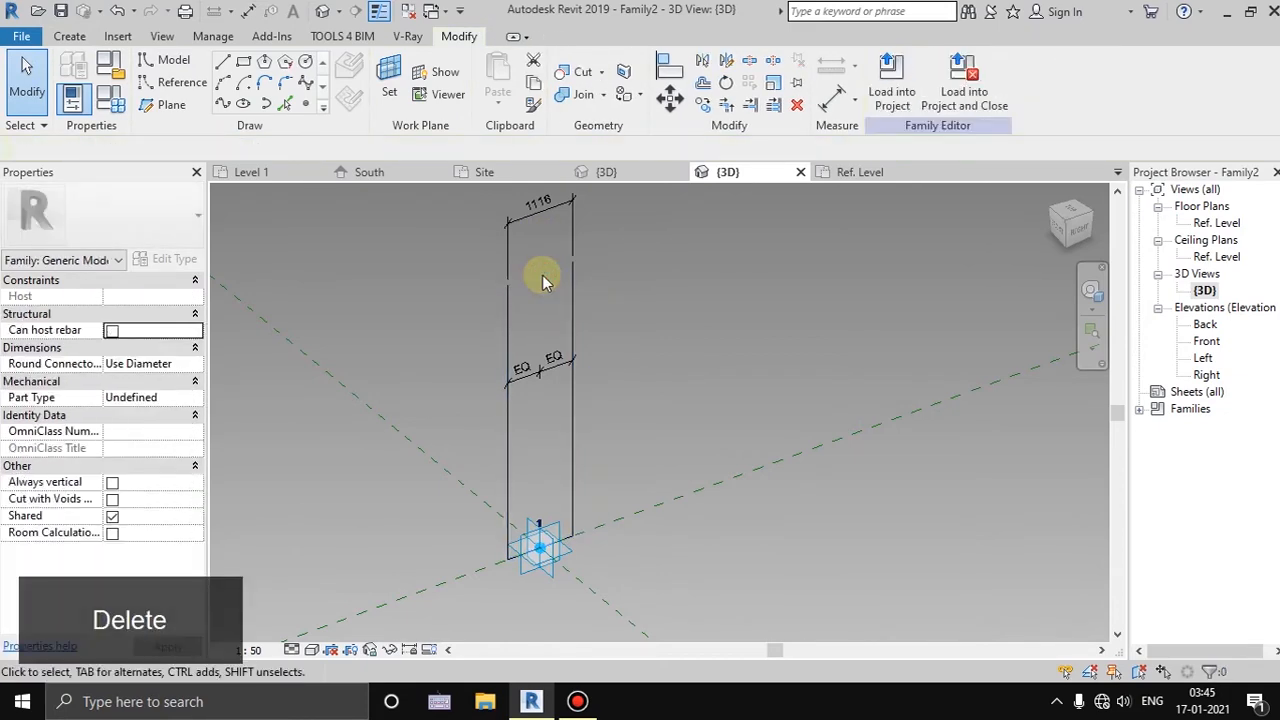
# Close the profile's open top with a start-end-radius arc of about 558 mm radius and lock its tangency to both vertical edges
pyautogui.click(226, 86)
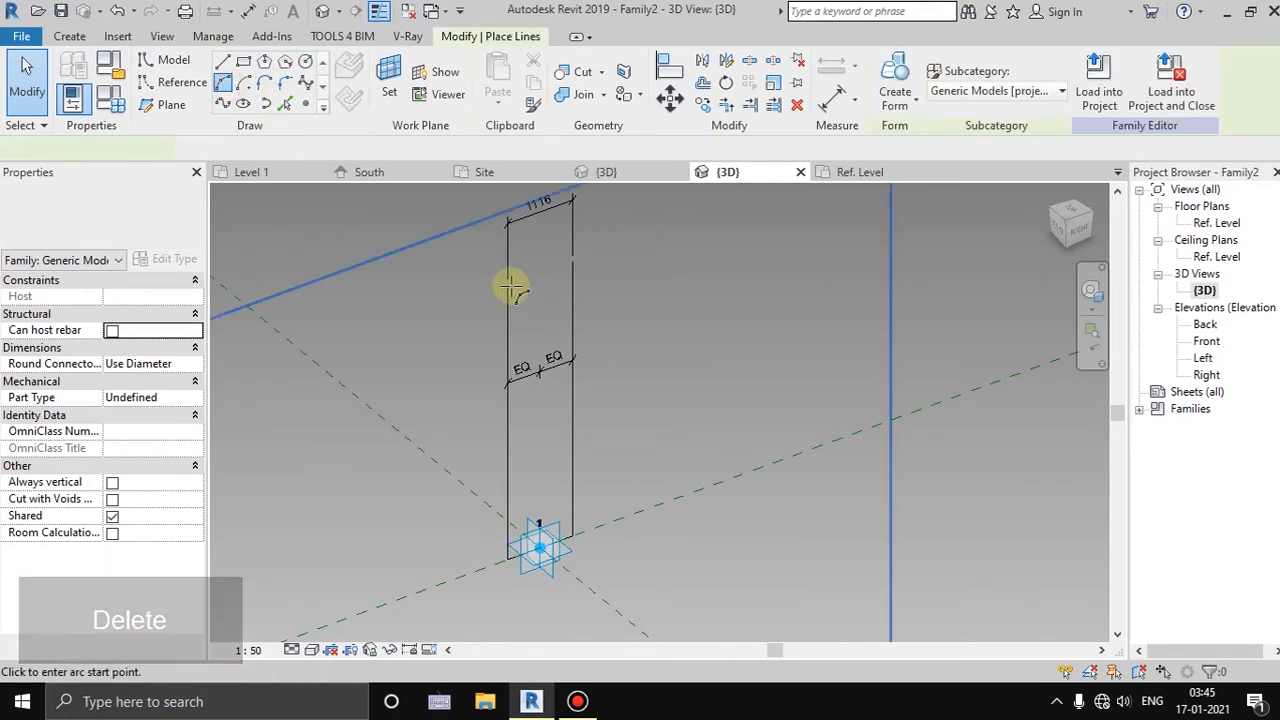
pyautogui.click(507, 286)
pyautogui.click(568, 252)
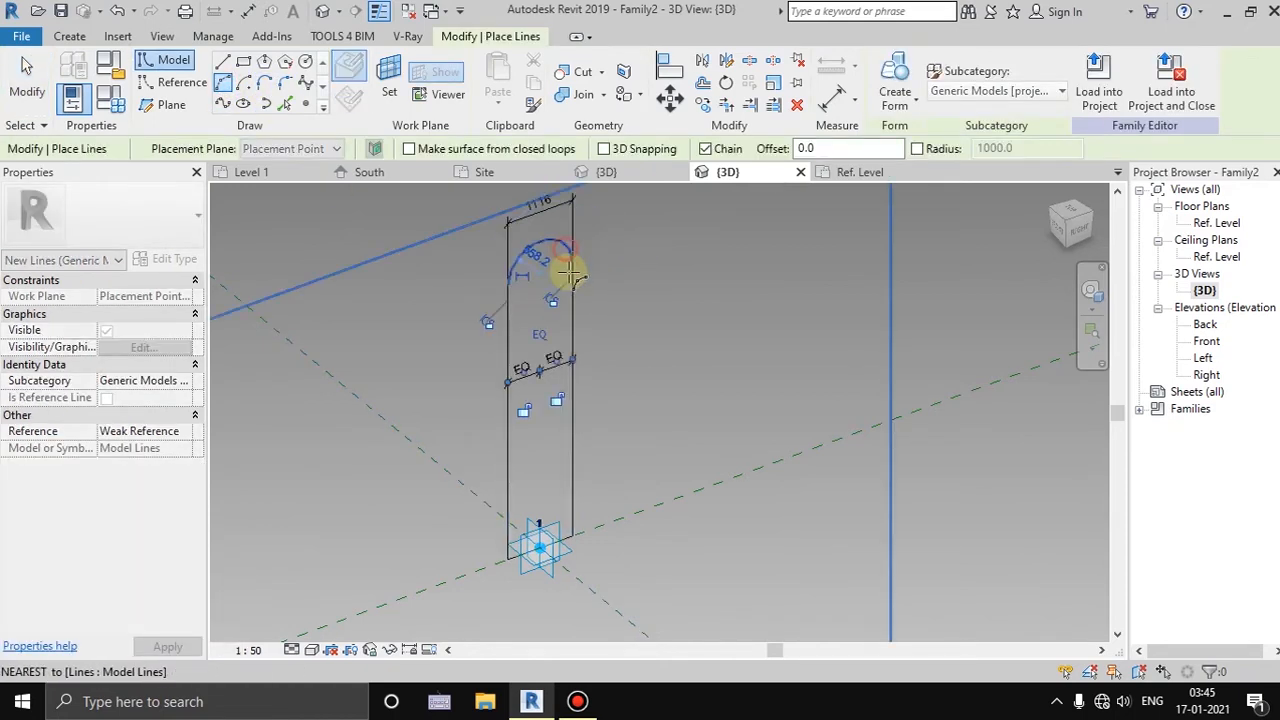
pyautogui.click(488, 322)
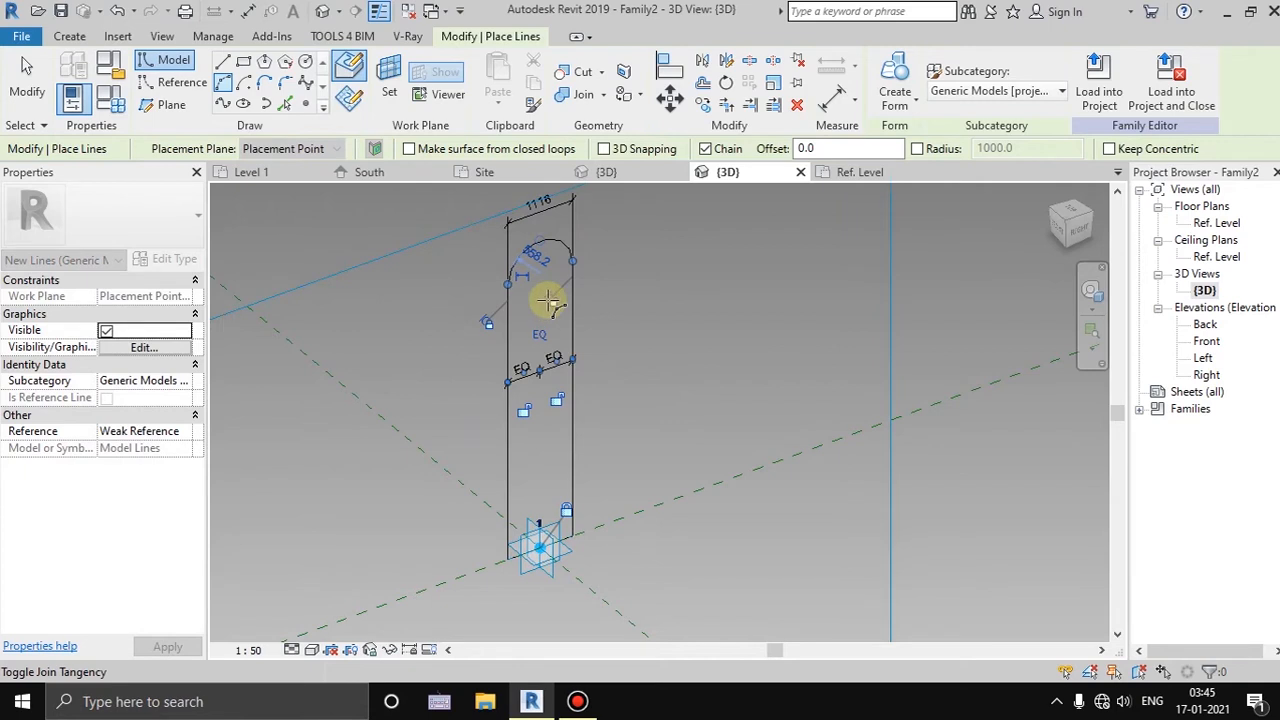
pyautogui.click(551, 300)
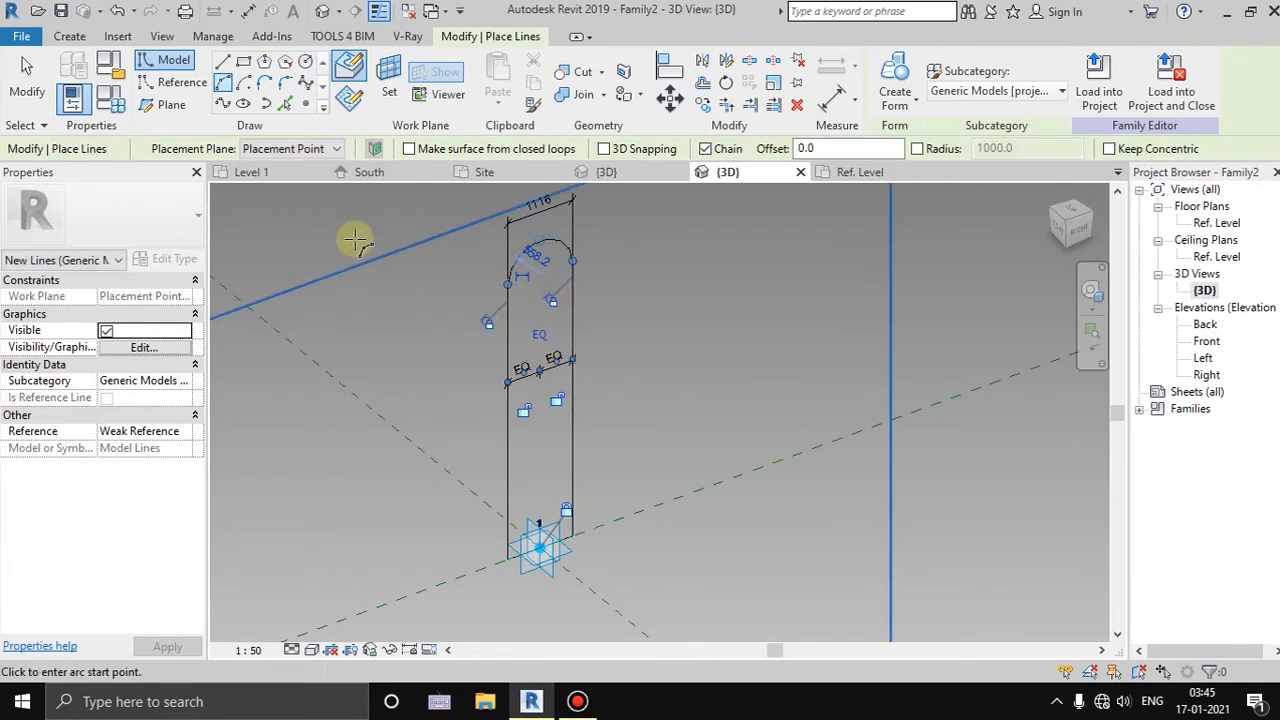
# Dimension the profile's overall height from the bottom edge to the top arc, placing the dimension beside the profile
pyautogui.click(833, 101)
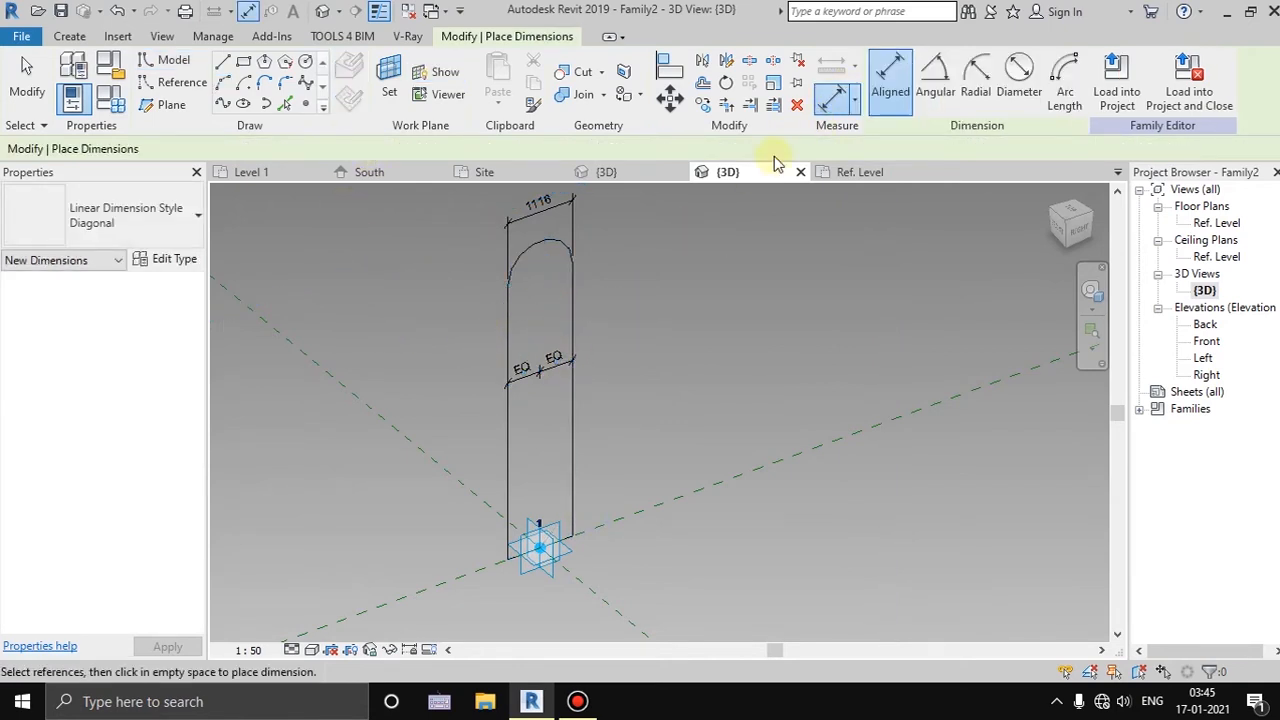
pyautogui.scroll(5, 530, 575)
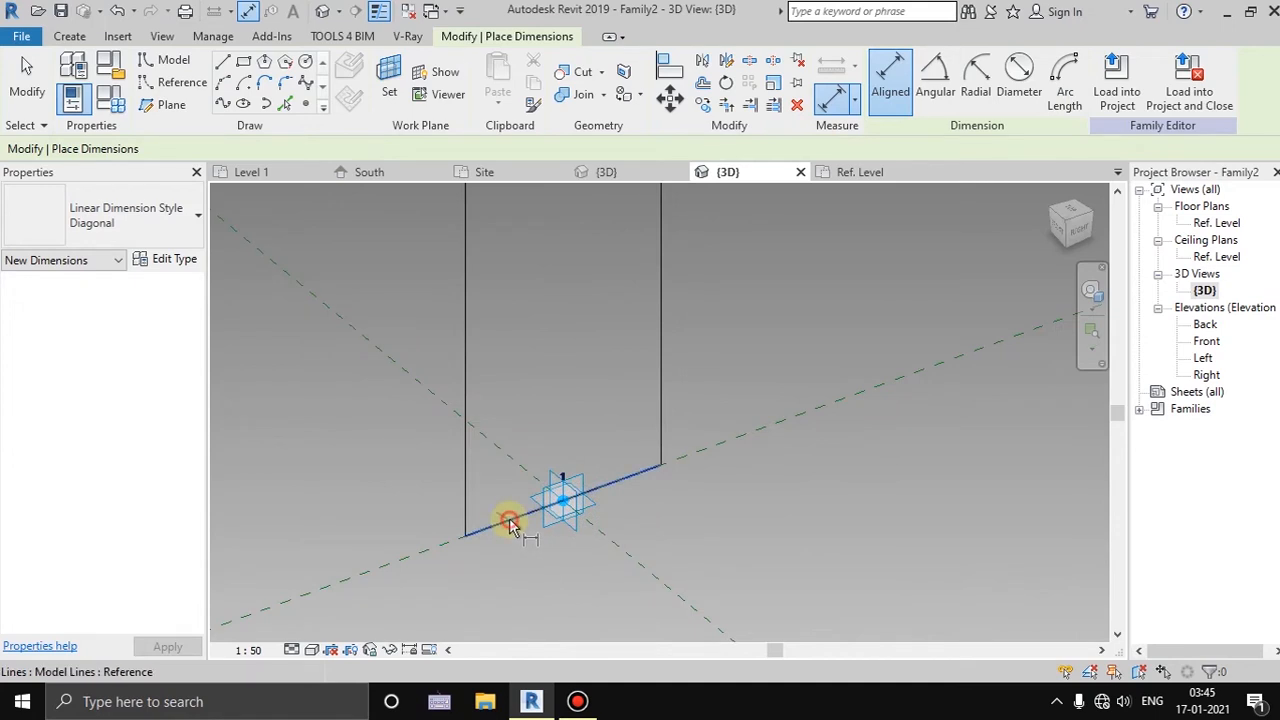
pyautogui.scroll(-2, 530, 406)
pyautogui.moveTo(530, 406); pyautogui.dragTo(529, 628, button='middle')
pyautogui.scroll(-2, 529, 288)
pyautogui.moveTo(529, 288); pyautogui.dragTo(529, 393, button='middle')
pyautogui.click(541, 292)
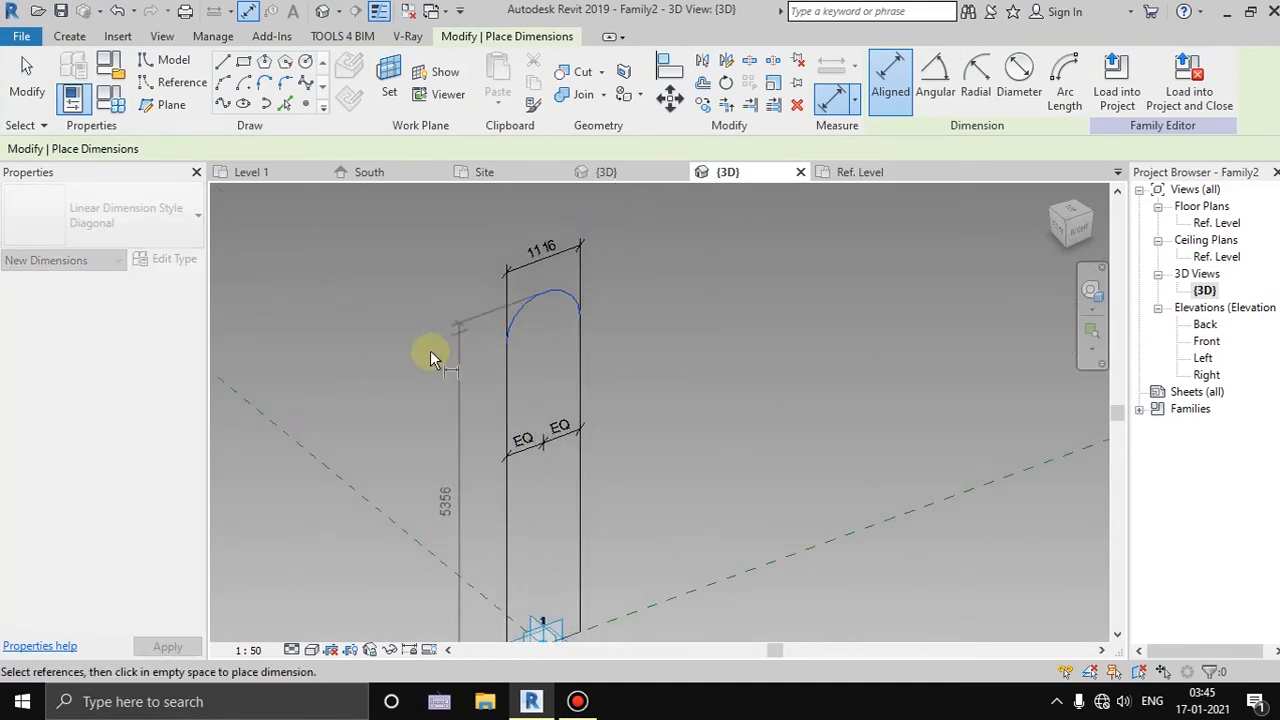
pyautogui.moveTo(420, 505); pyautogui.dragTo(457, 484, button='middle')
pyautogui.click(481, 405)
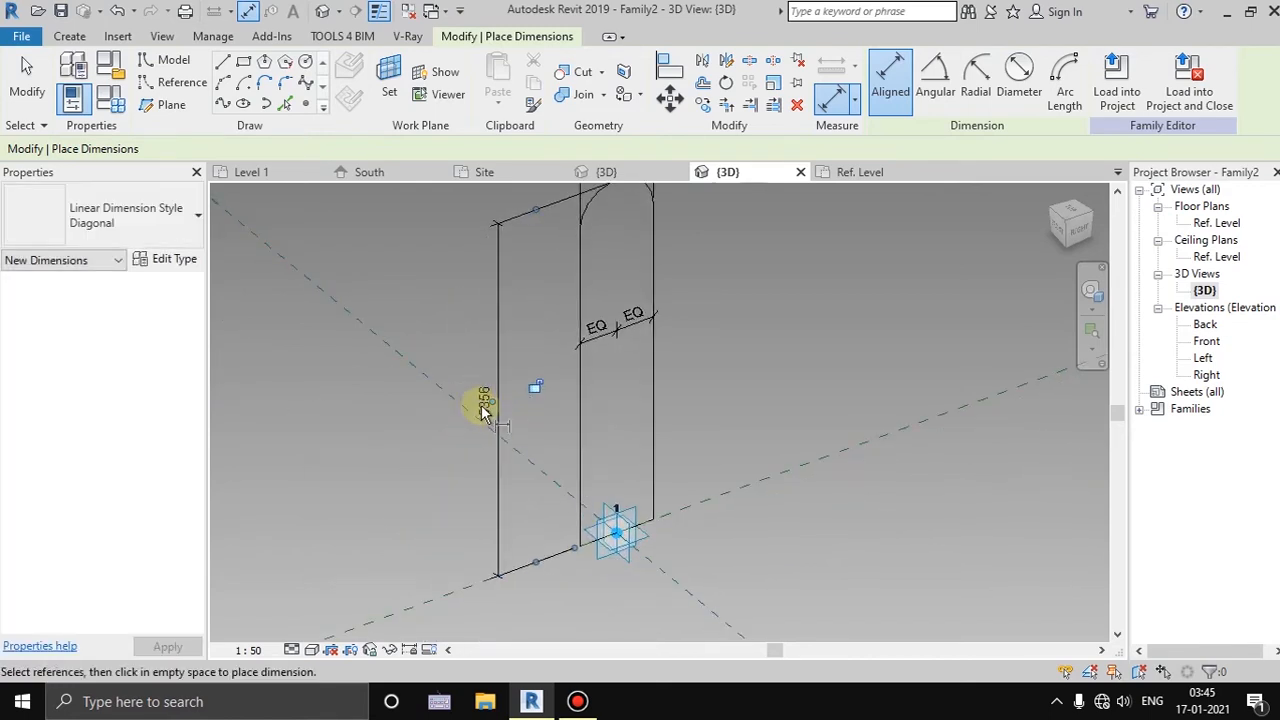
pyautogui.click(27, 75)
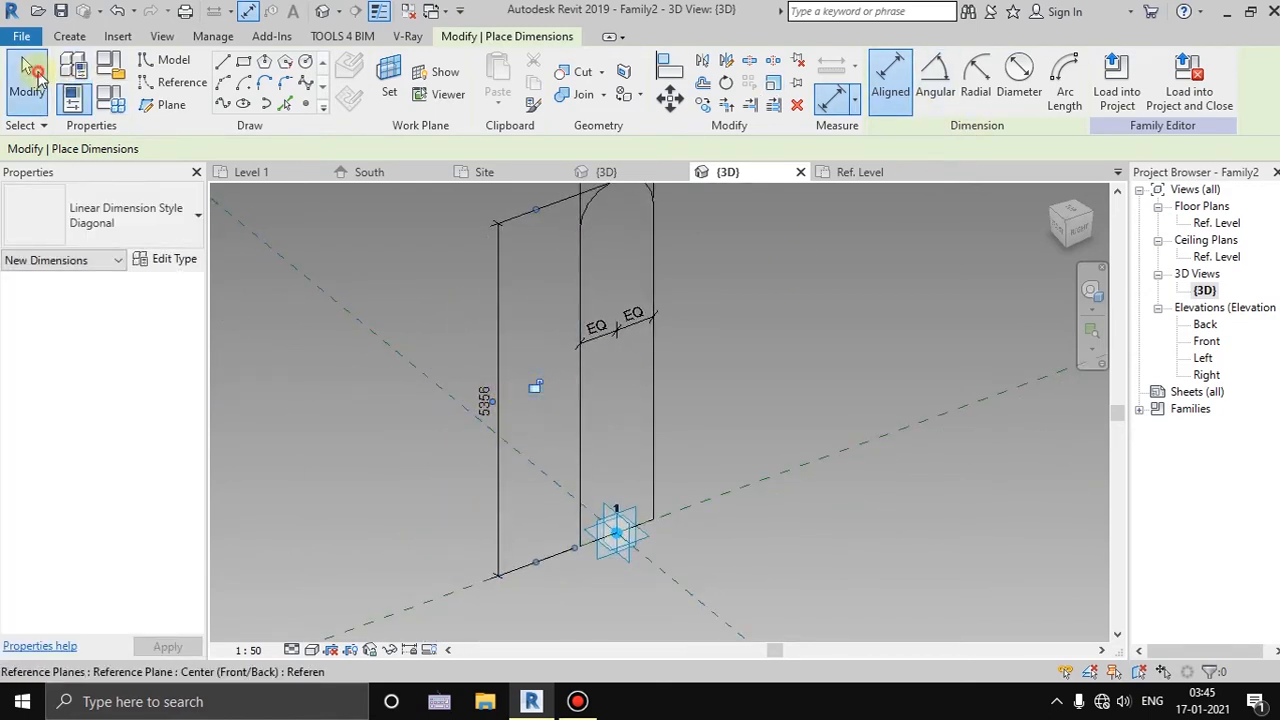
# Label the profile's height dimension with a new family type parameter named HT
pyautogui.click(496, 412)
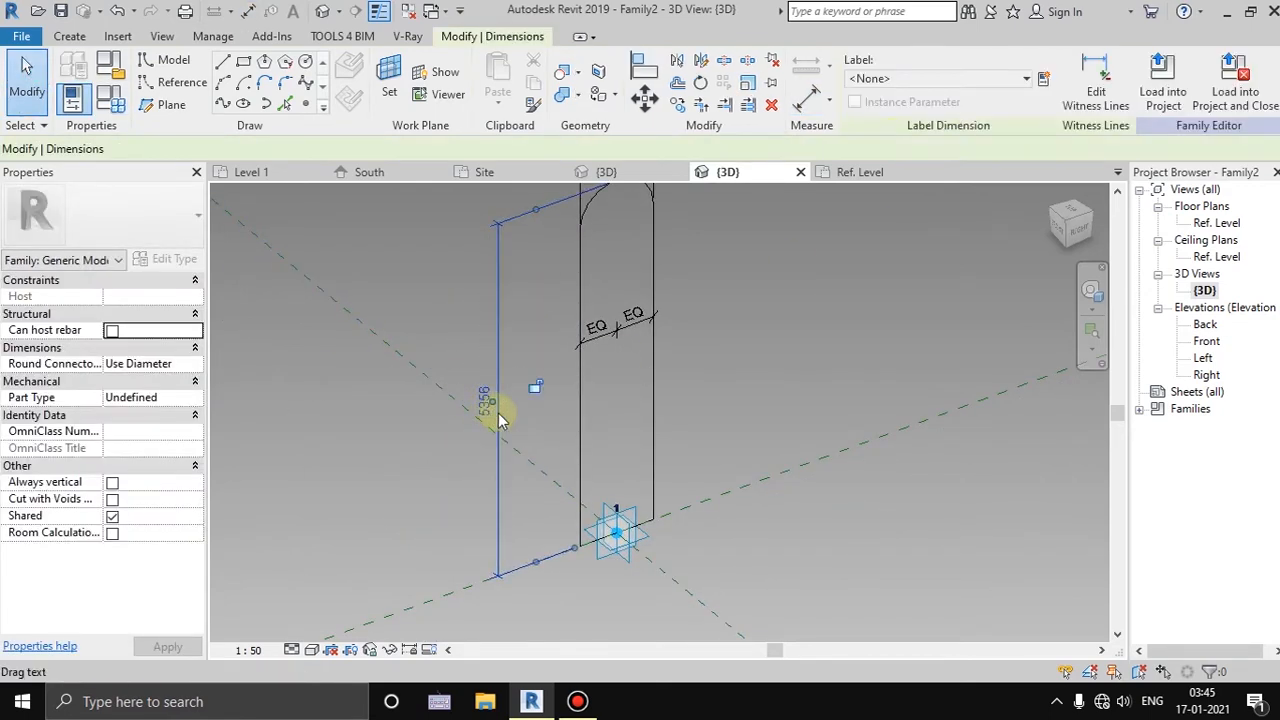
pyautogui.click(1043, 78)
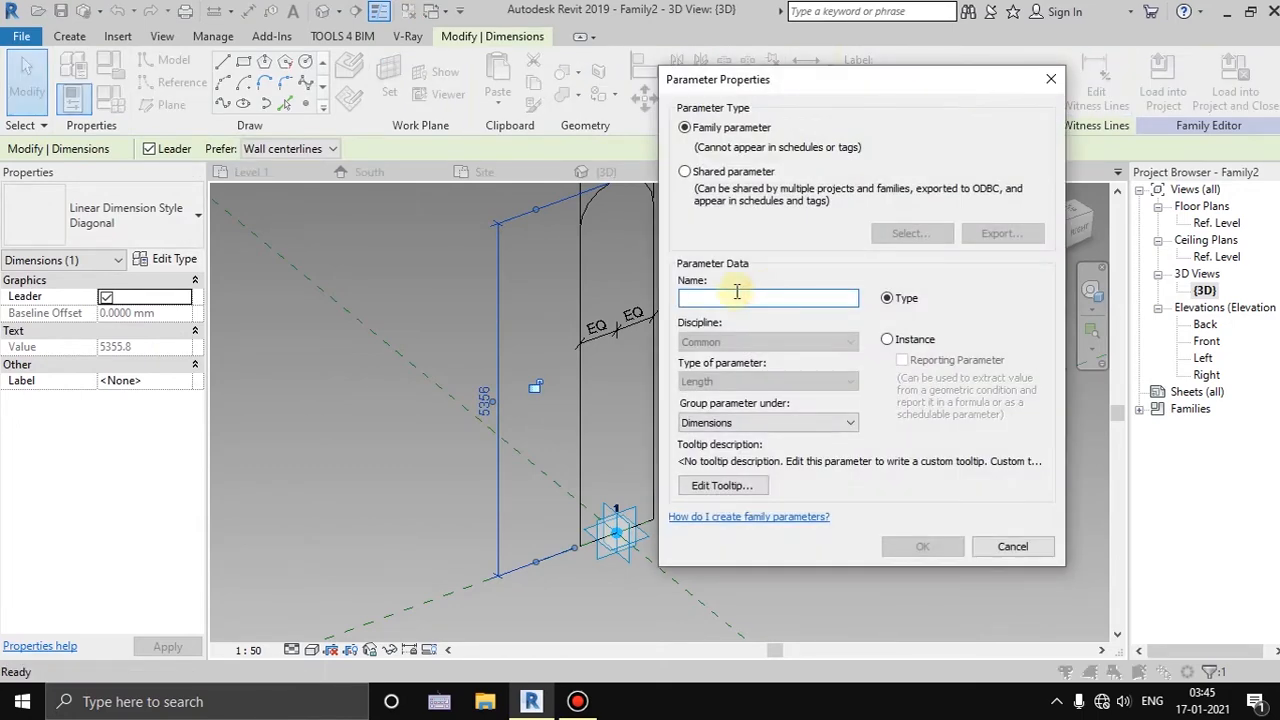
pyautogui.write('HT')
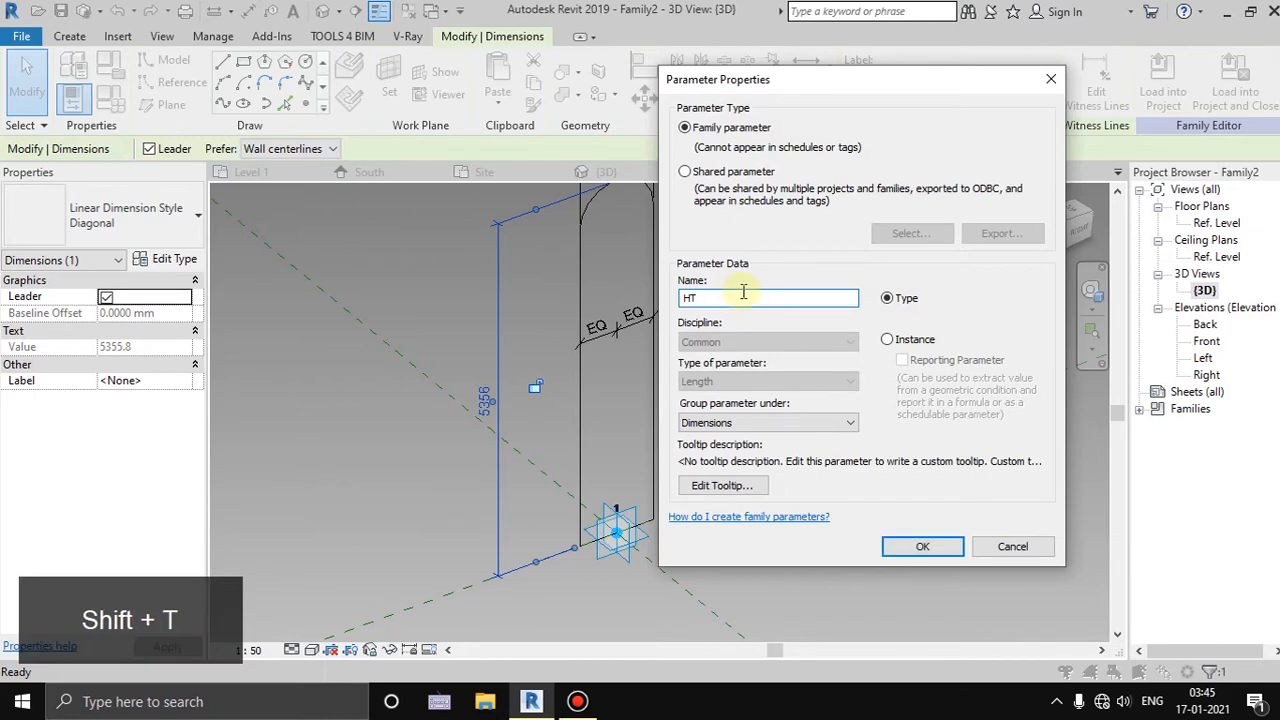
pyautogui.click(924, 546)
# Label the profile's overall width dimension with a new family type parameter named WD
pyautogui.moveTo(674, 366); pyautogui.dragTo(686, 537, button='middle')
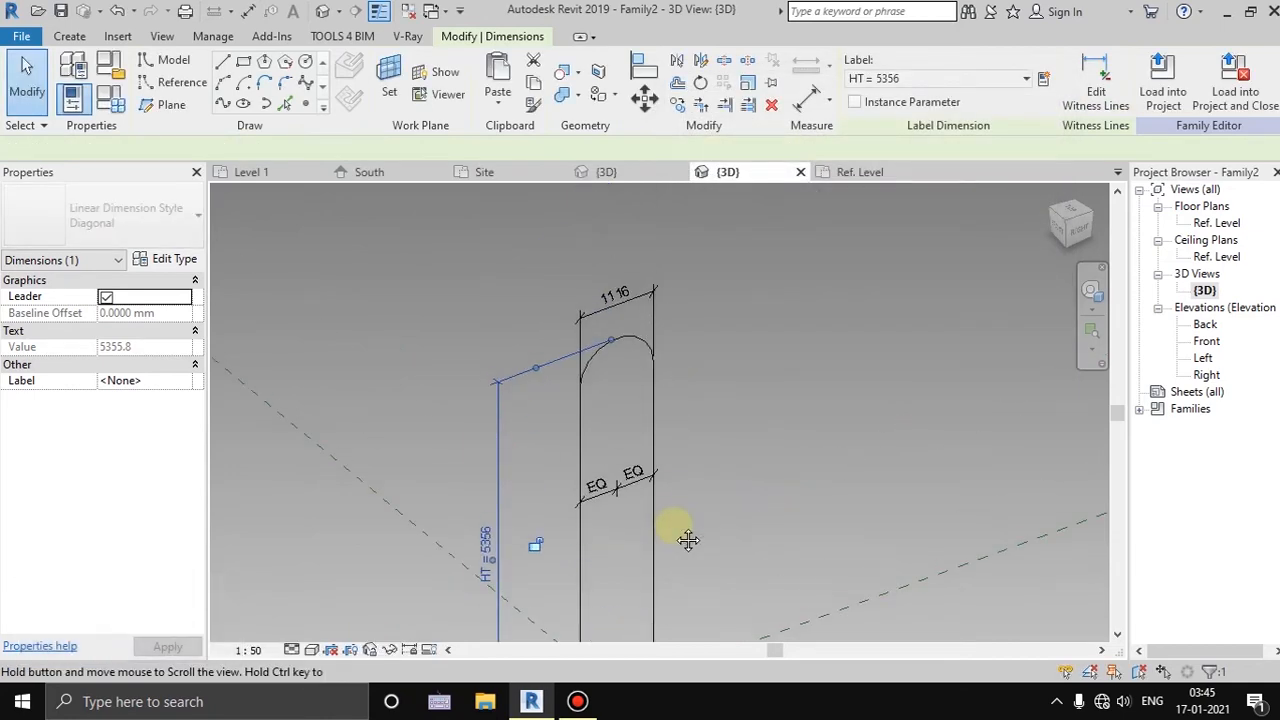
pyautogui.click(622, 297)
pyautogui.click(1043, 78)
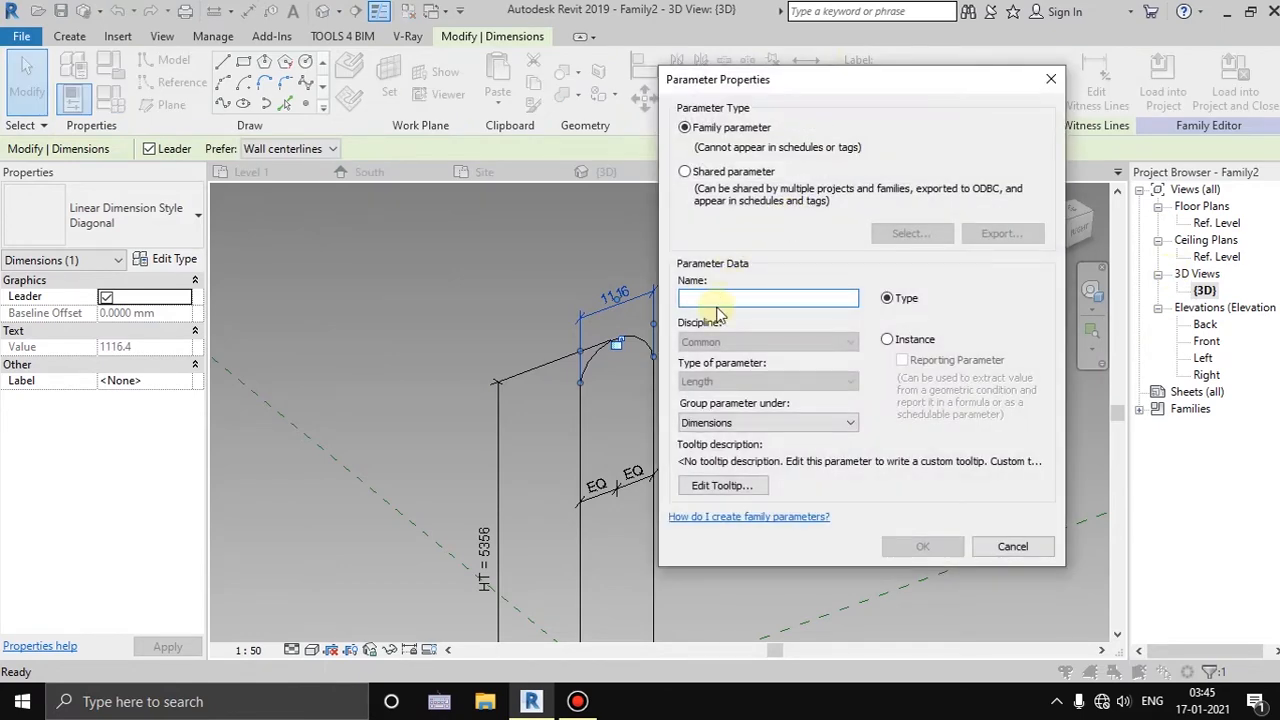
pyautogui.write('W')
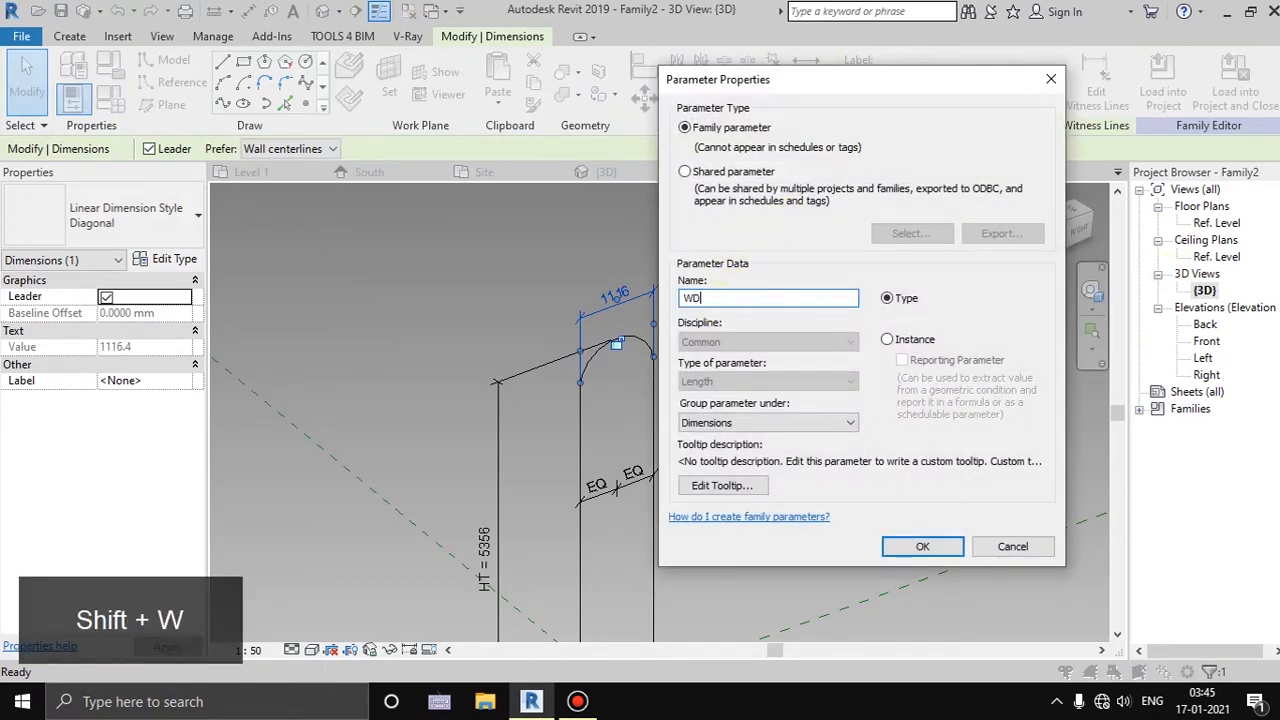
pyautogui.write('D')
pyautogui.click(926, 546)
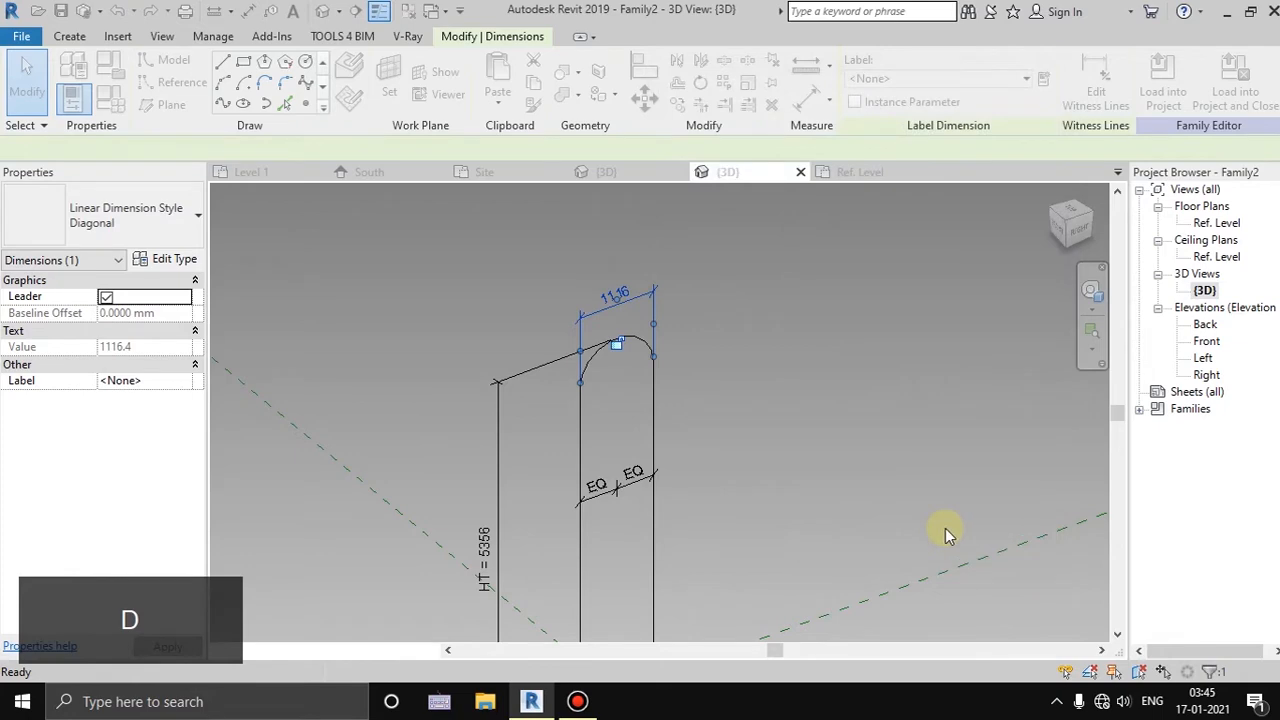
# Set the family parameters HT to 500 mm and WD to 200 mm and apply them to the arch-topped profile
pyautogui.scroll(-3, 803, 497)
pyautogui.click(805, 479)
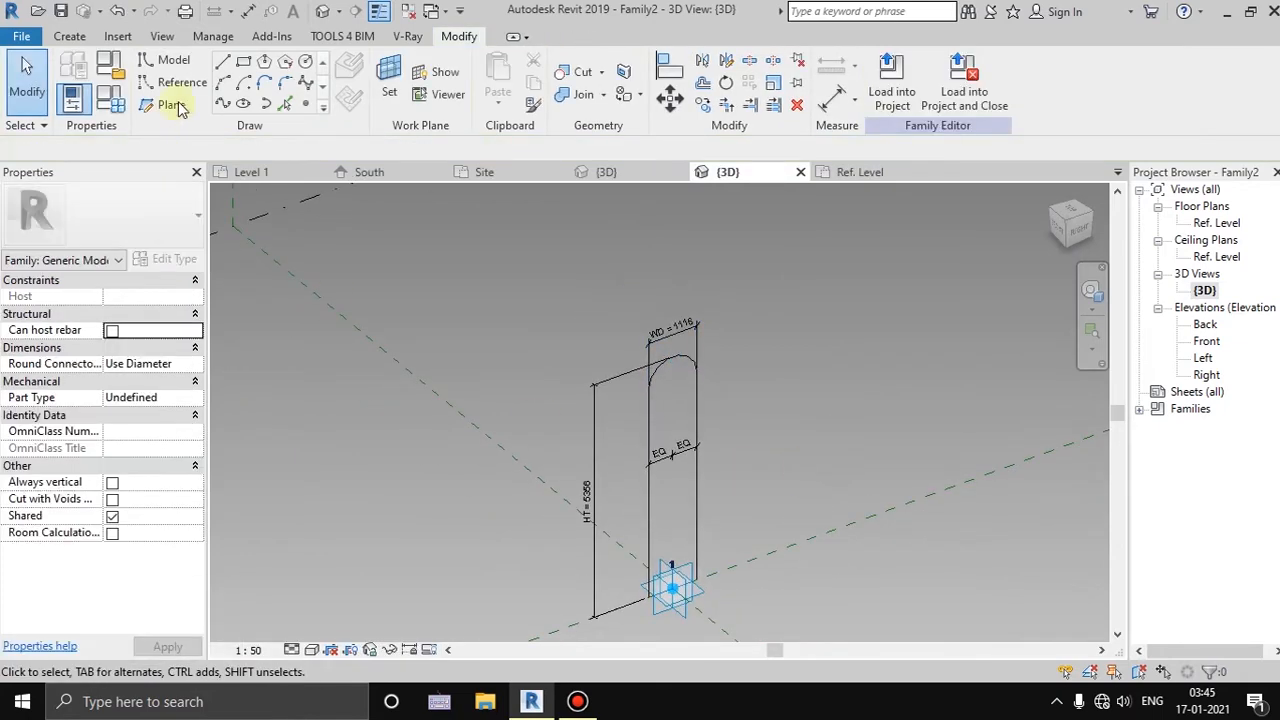
pyautogui.click(110, 100)
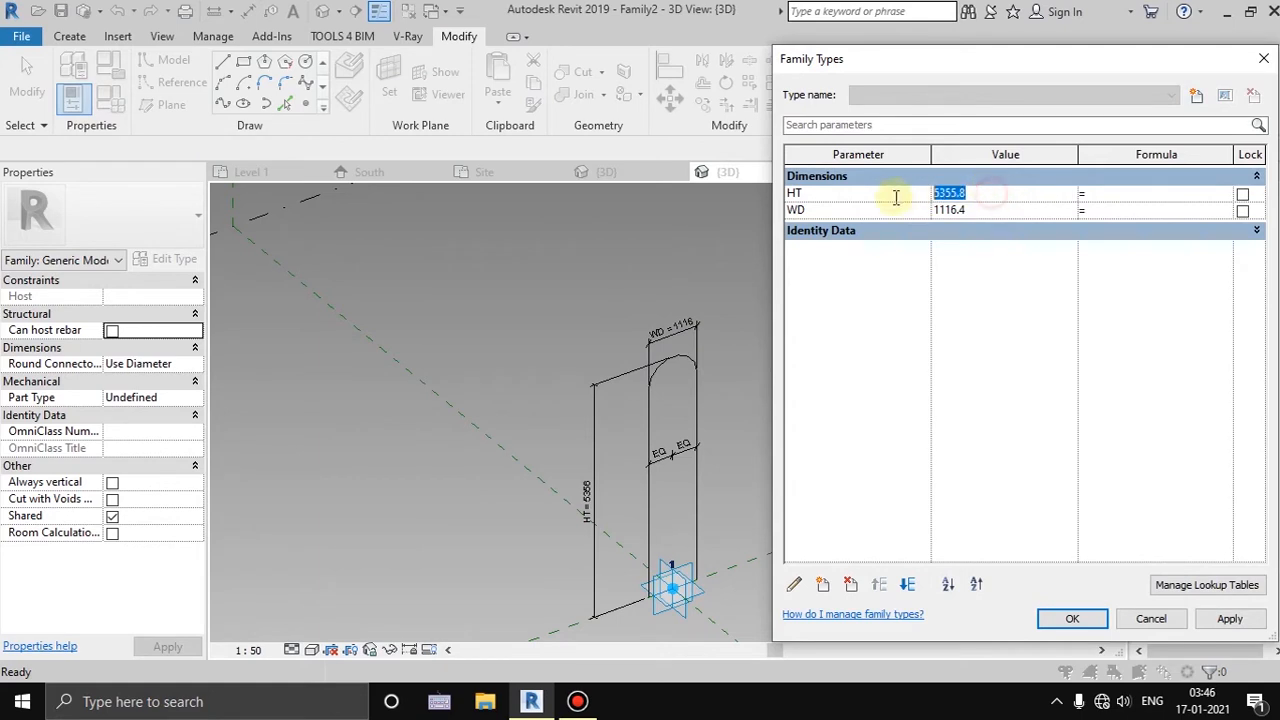
pyautogui.write('500')
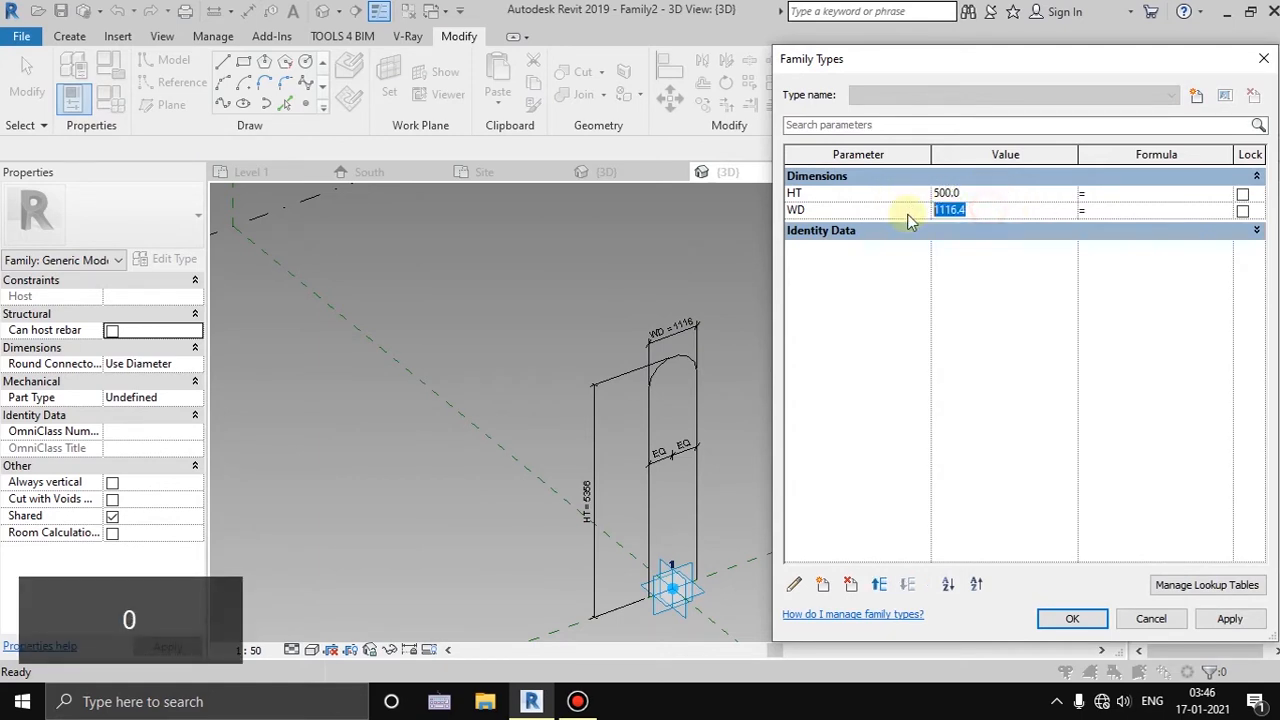
pyautogui.write('200')
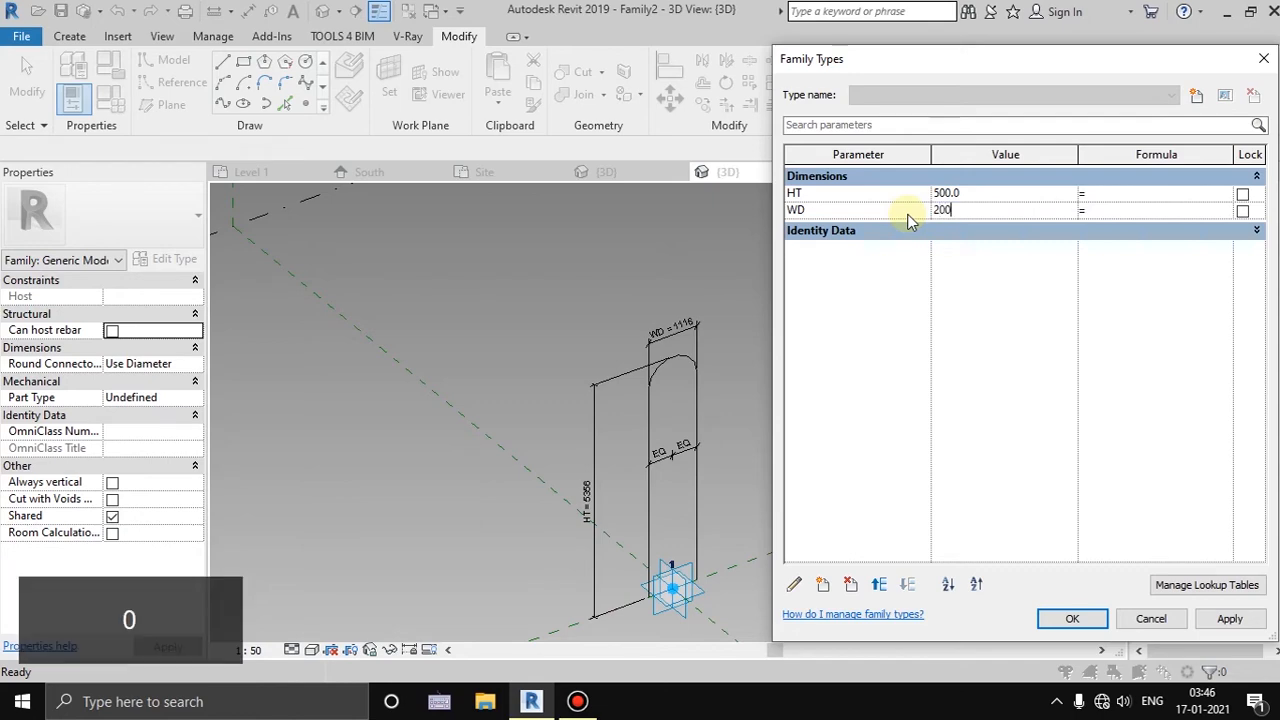
pyautogui.click(1232, 619)
pyautogui.click(1072, 619)
pyautogui.scroll(5, 728, 586)
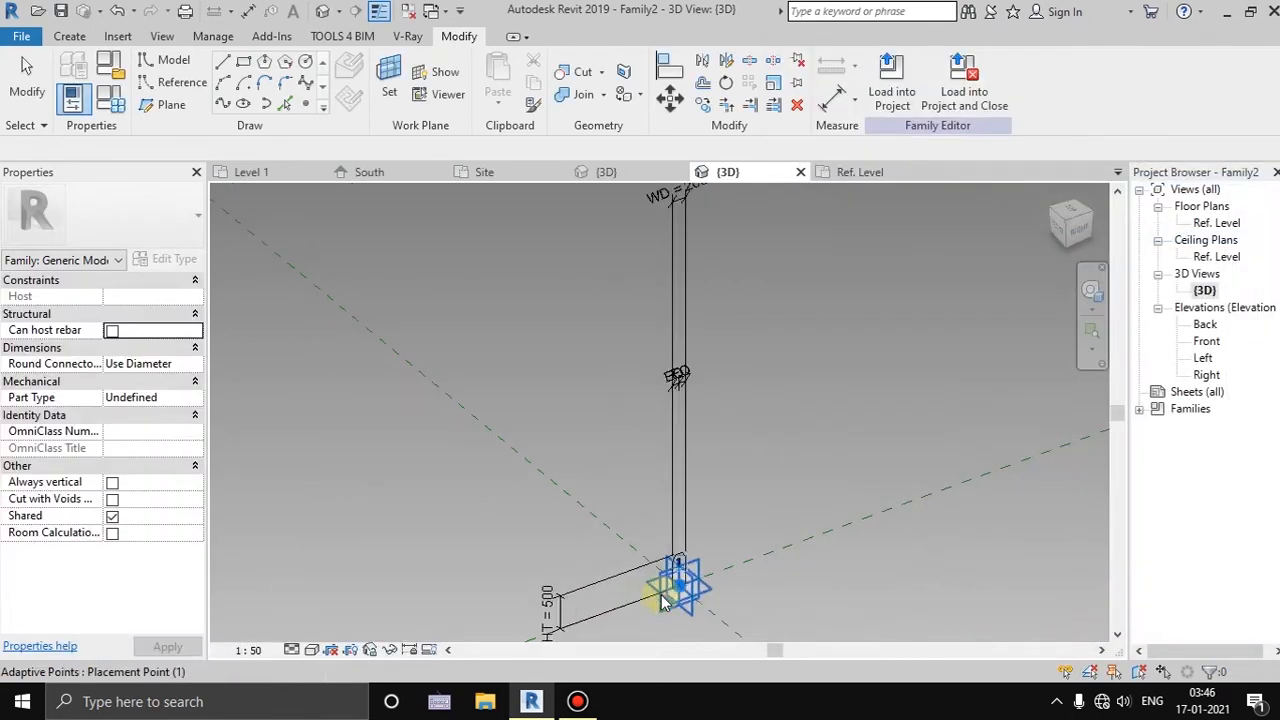
pyautogui.moveTo(728, 580); pyautogui.dragTo(666, 523, button='middle')
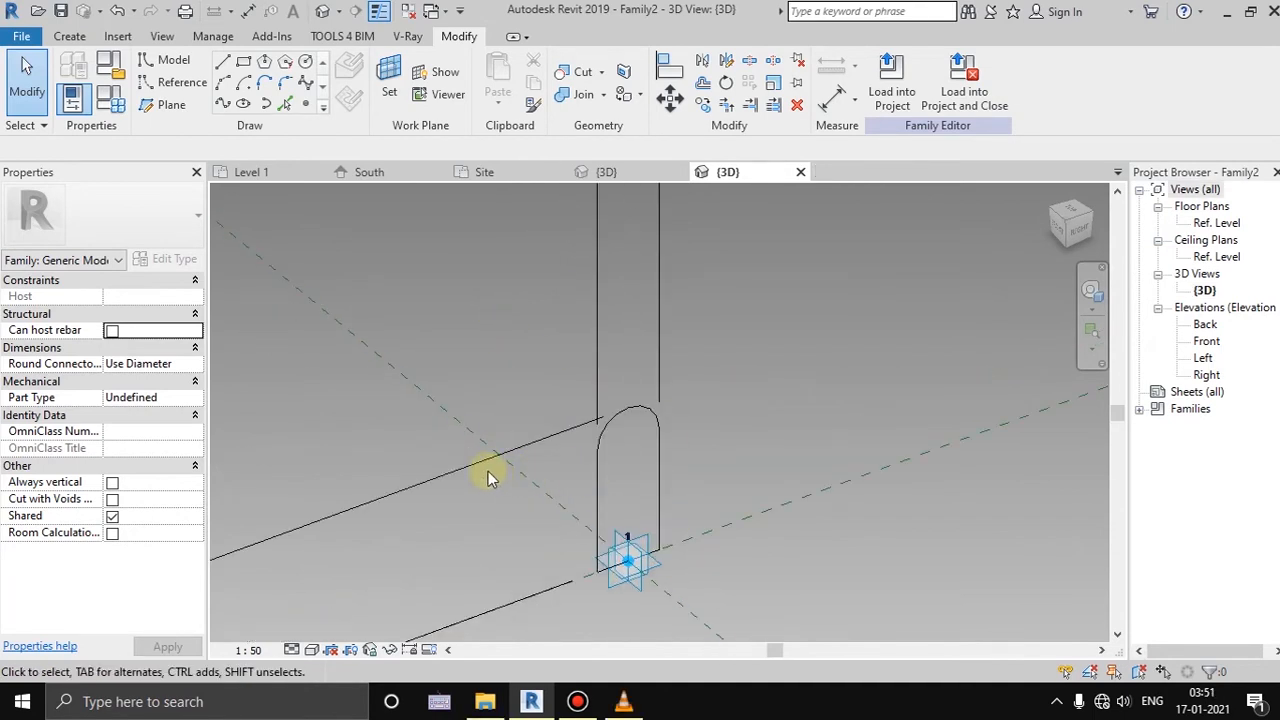
# Create a new family from the Metric Generic Model Adaptive template
pyautogui.click(22, 38)
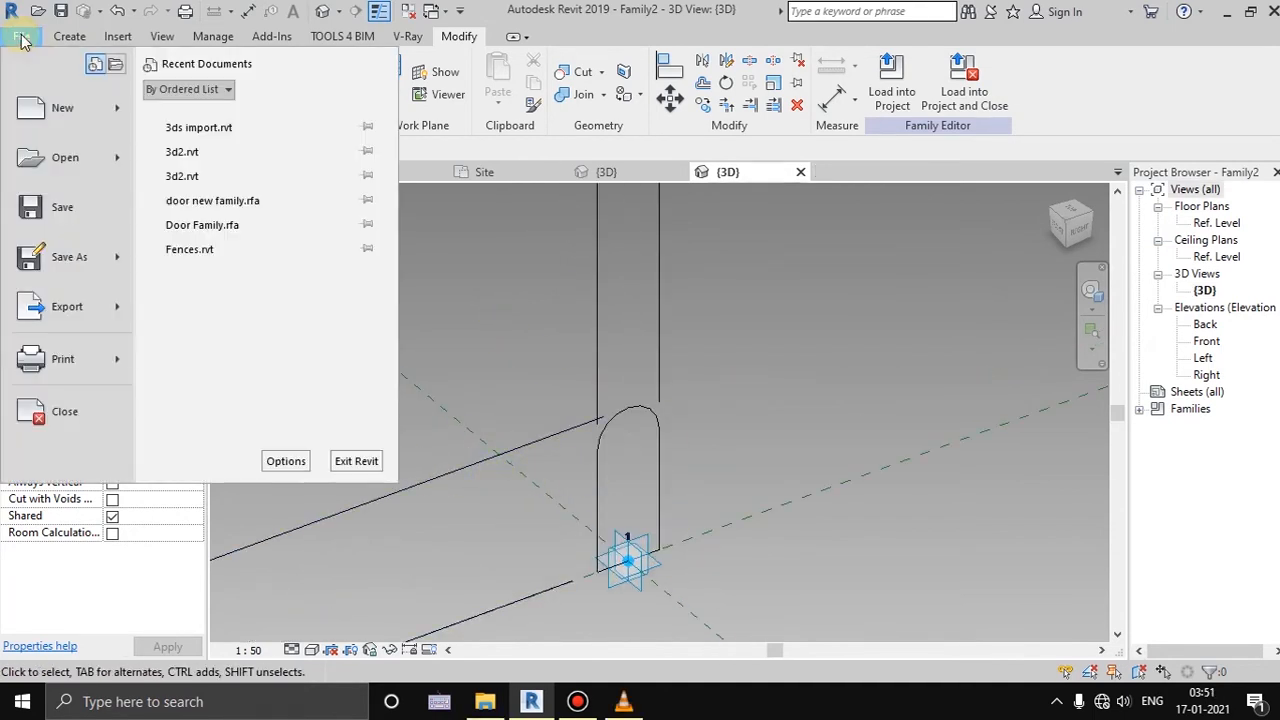
pyautogui.moveTo(116, 112)
pyautogui.click(170, 166)
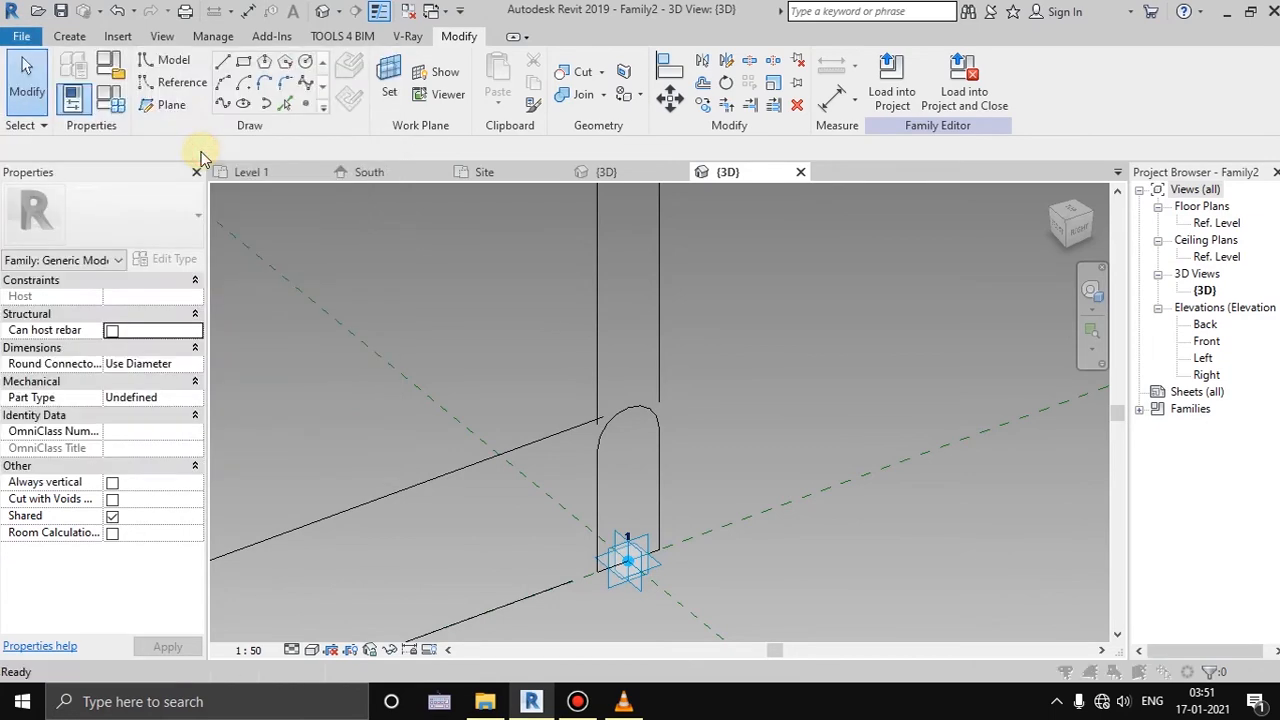
pyautogui.scroll(-3, 685, 375)
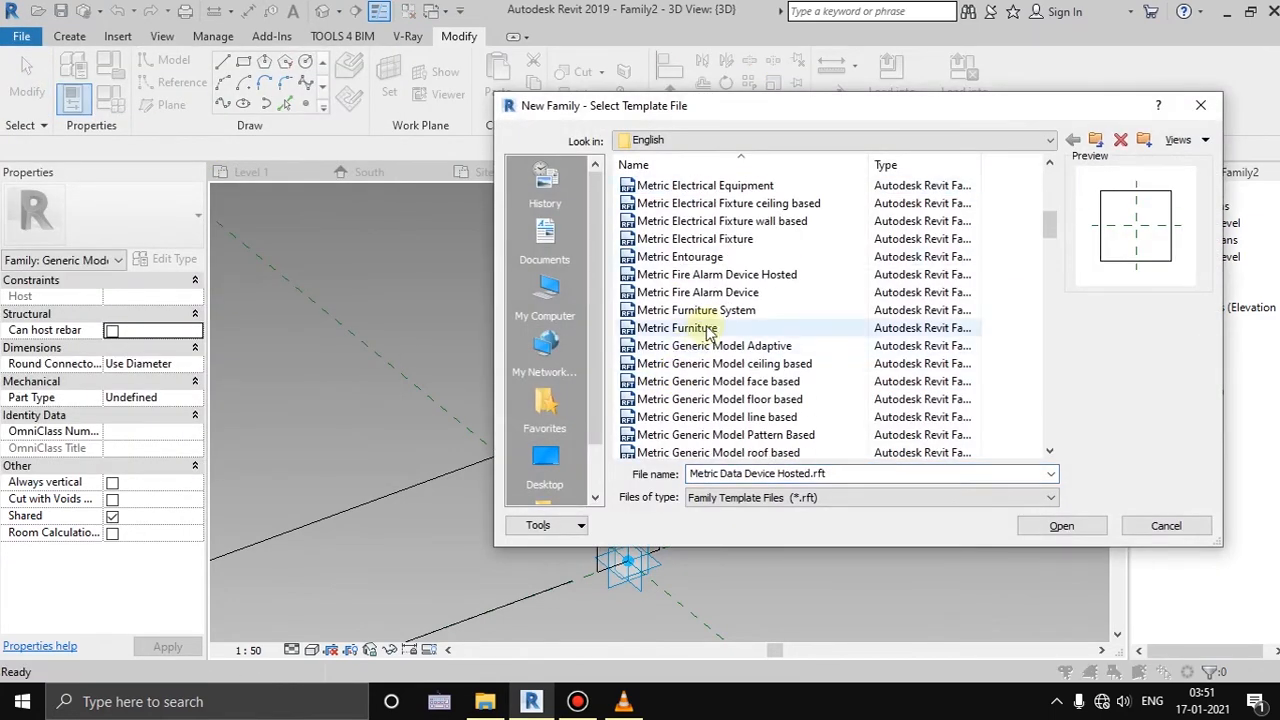
pyautogui.click(702, 294)
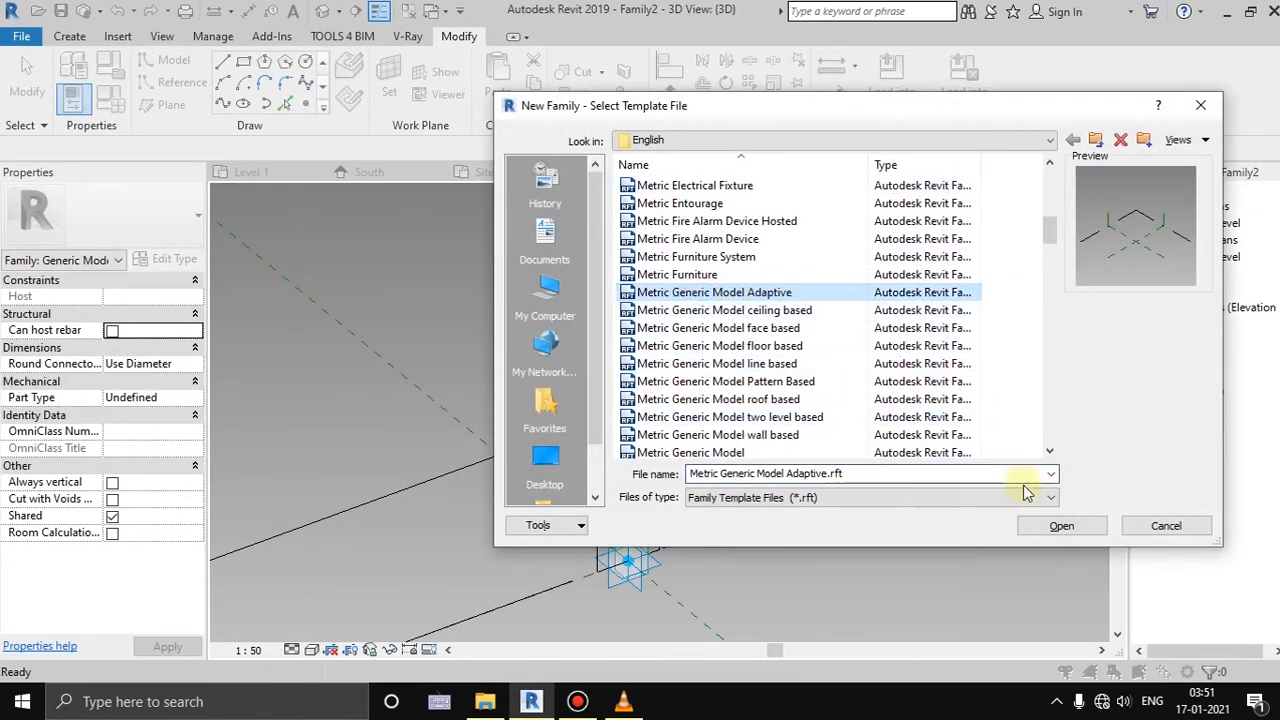
pyautogui.click(1066, 527)
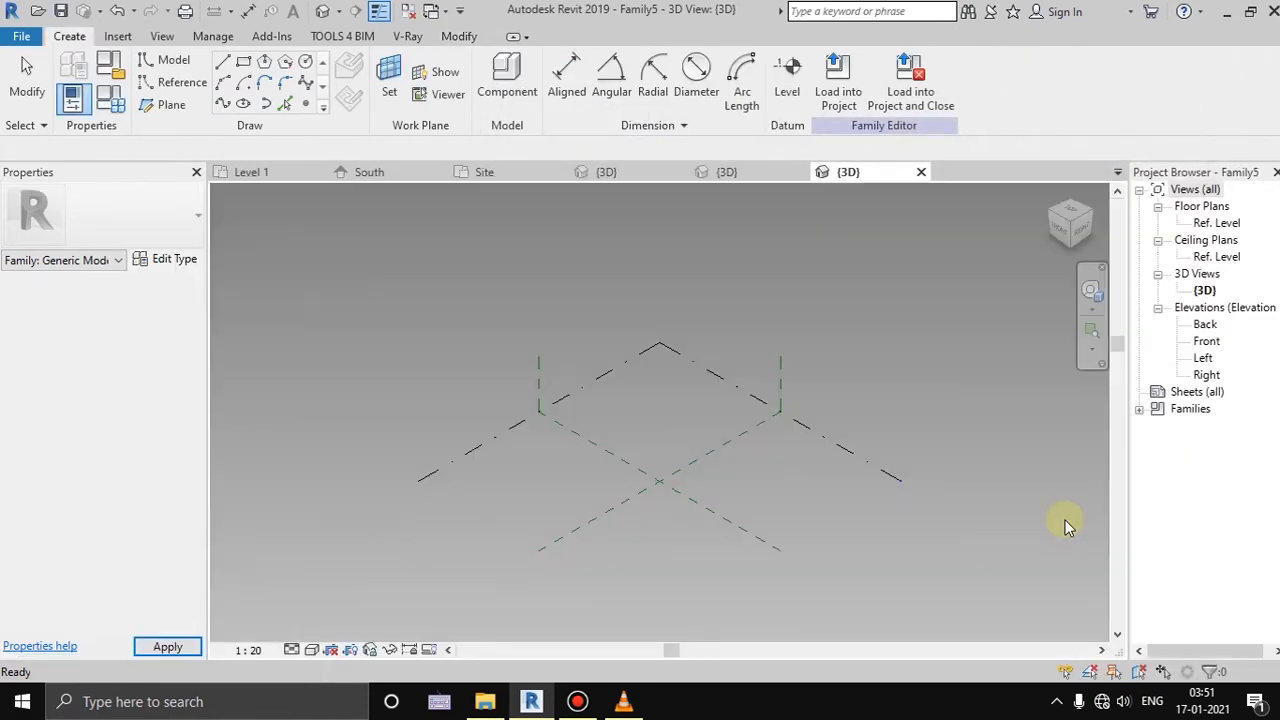
# Place a reference point at the intersection of the two center reference planes in the Ref. Level floor plan
pyautogui.click(306, 104)
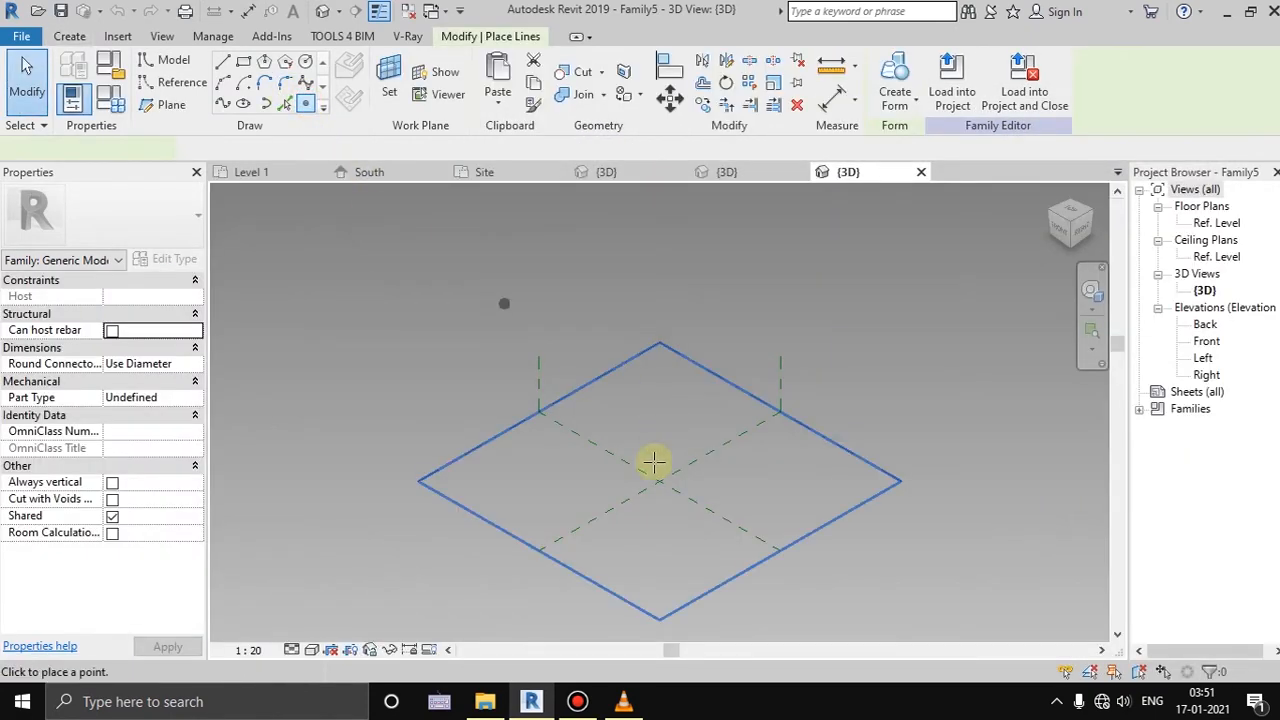
pyautogui.doubleClick(1205, 224)
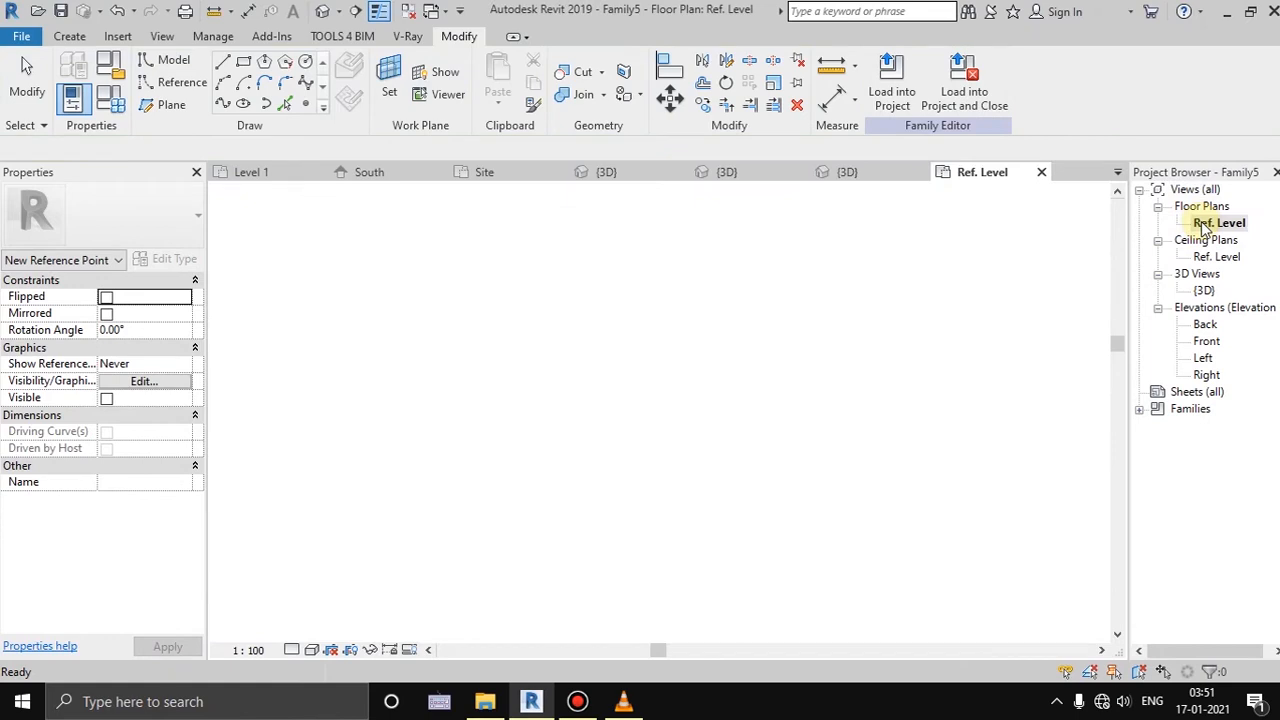
pyautogui.click(306, 104)
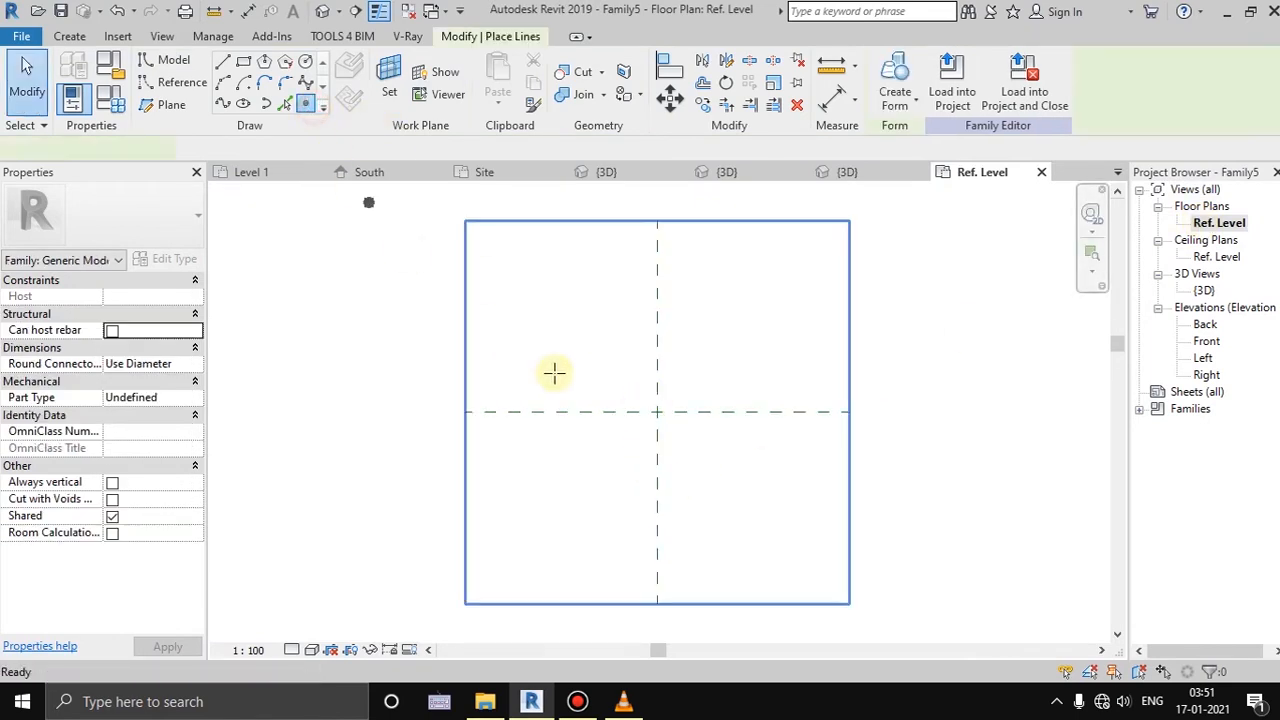
pyautogui.click(657, 411)
pyautogui.rightClick(694, 390)
pyautogui.click(756, 400)
pyautogui.moveTo(732, 353); pyautogui.dragTo(612, 460)
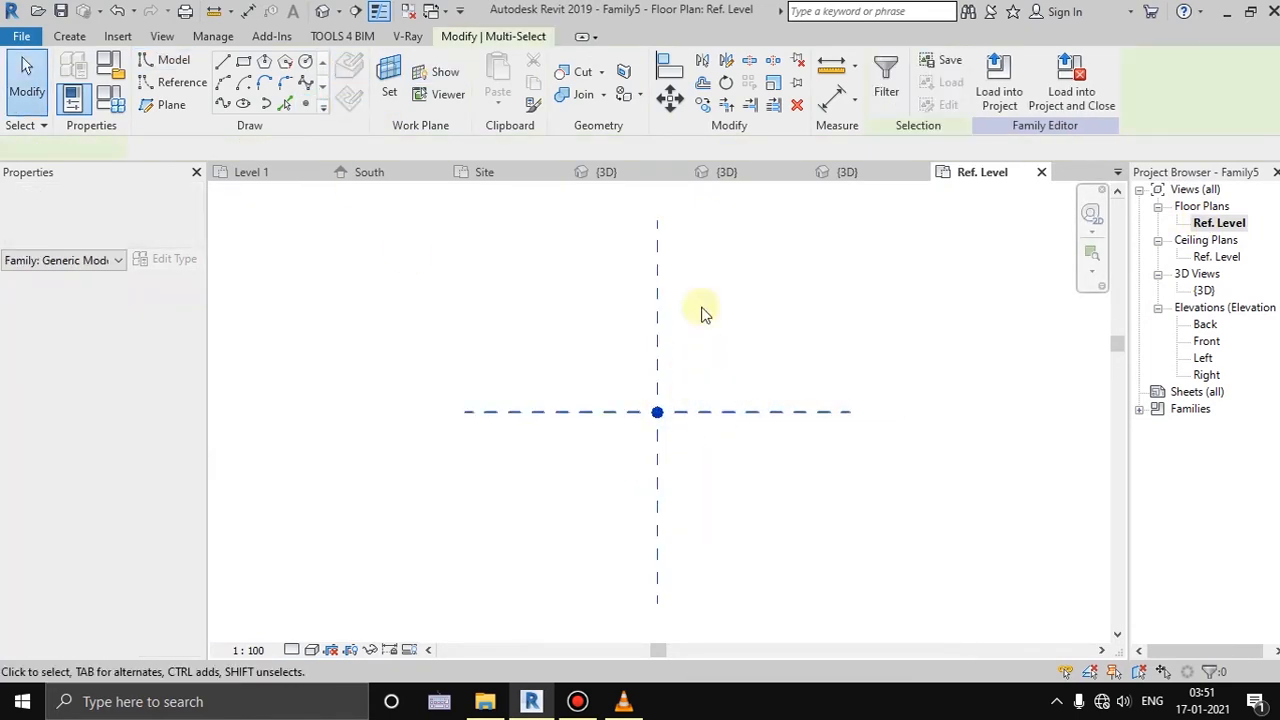
pyautogui.click(834, 221)
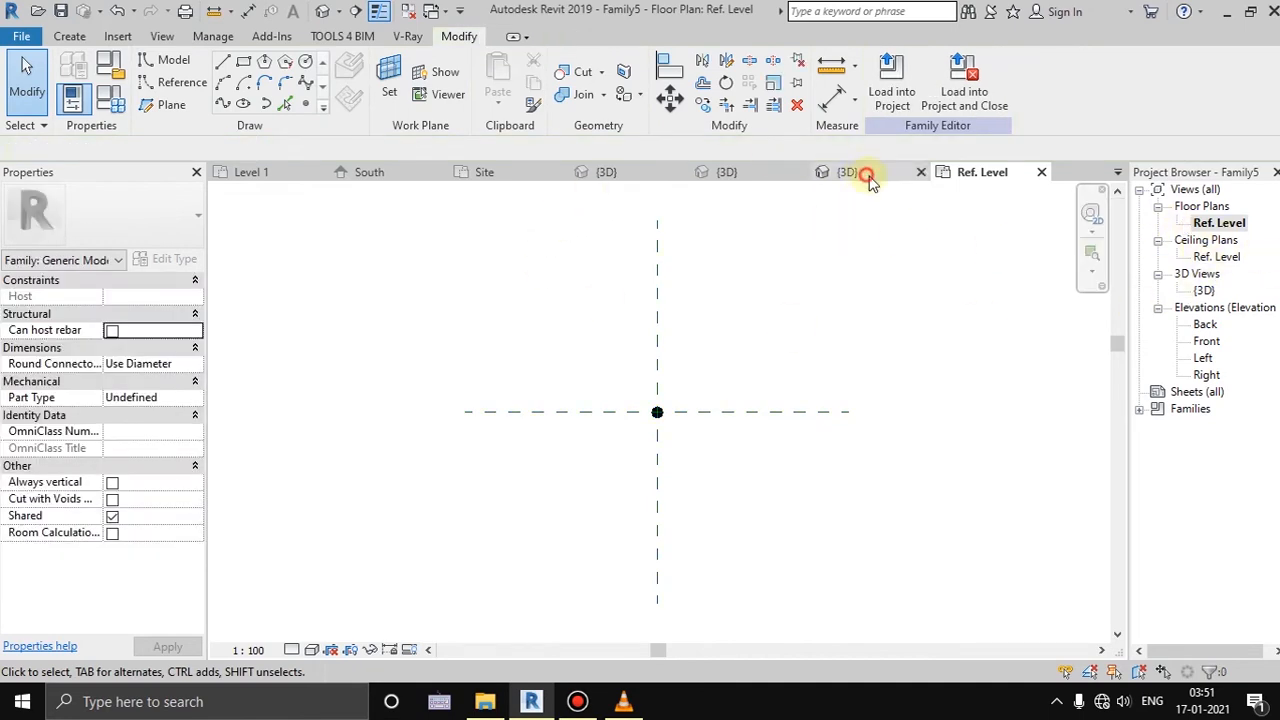
# Make the reference point at the reference plane intersection adaptive, working in the new family's 3D view
pyautogui.click(866, 174)
pyautogui.click(645, 505)
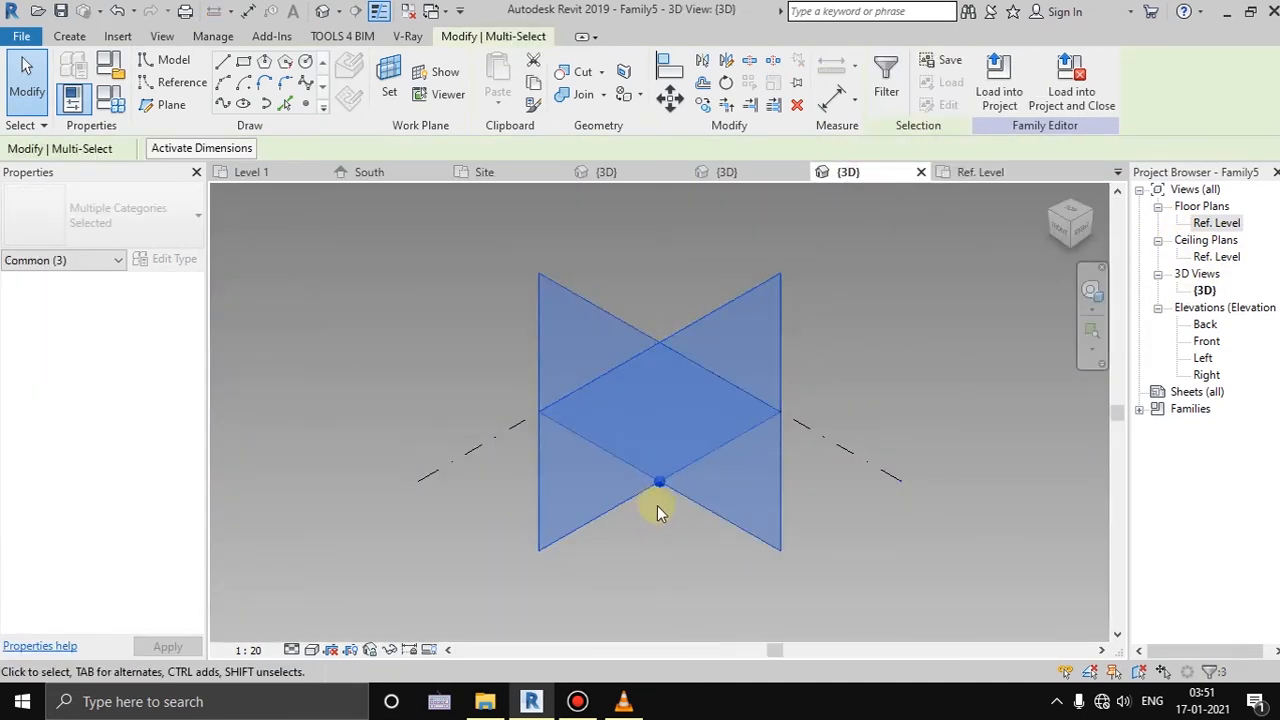
pyautogui.scroll(4, 657, 505)
pyautogui.click(666, 466)
pyautogui.click(666, 443)
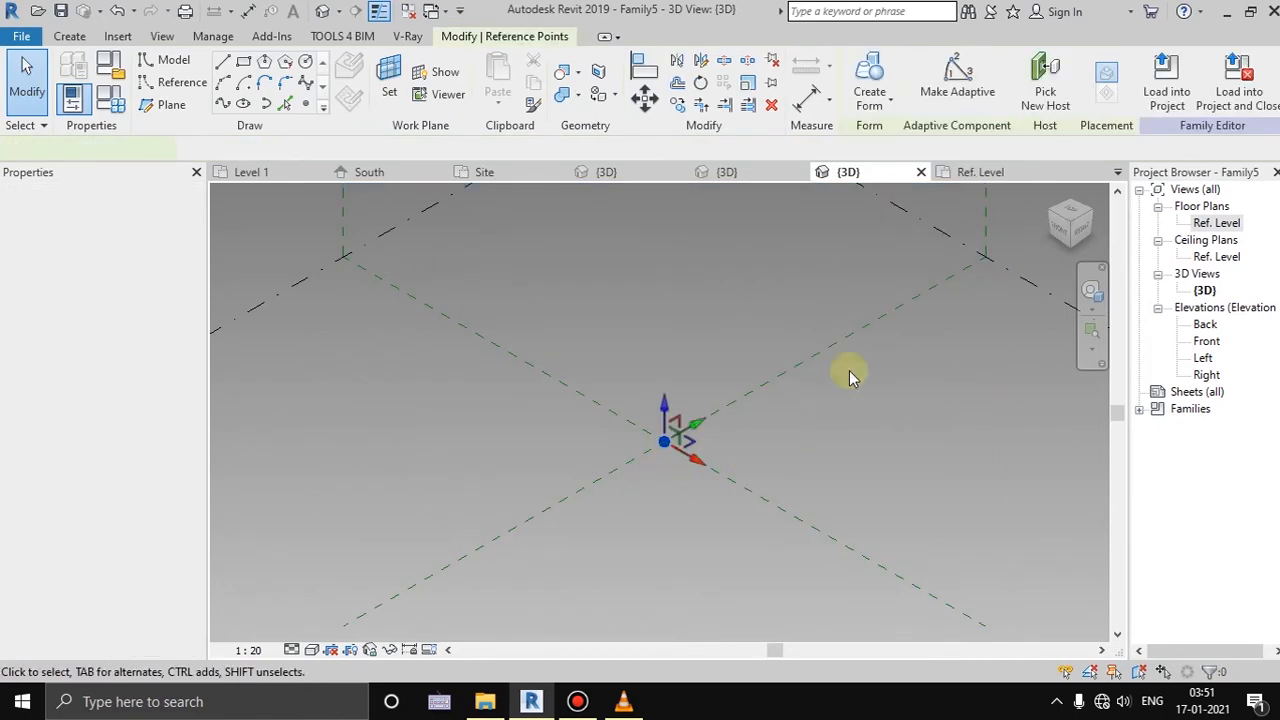
pyautogui.click(957, 78)
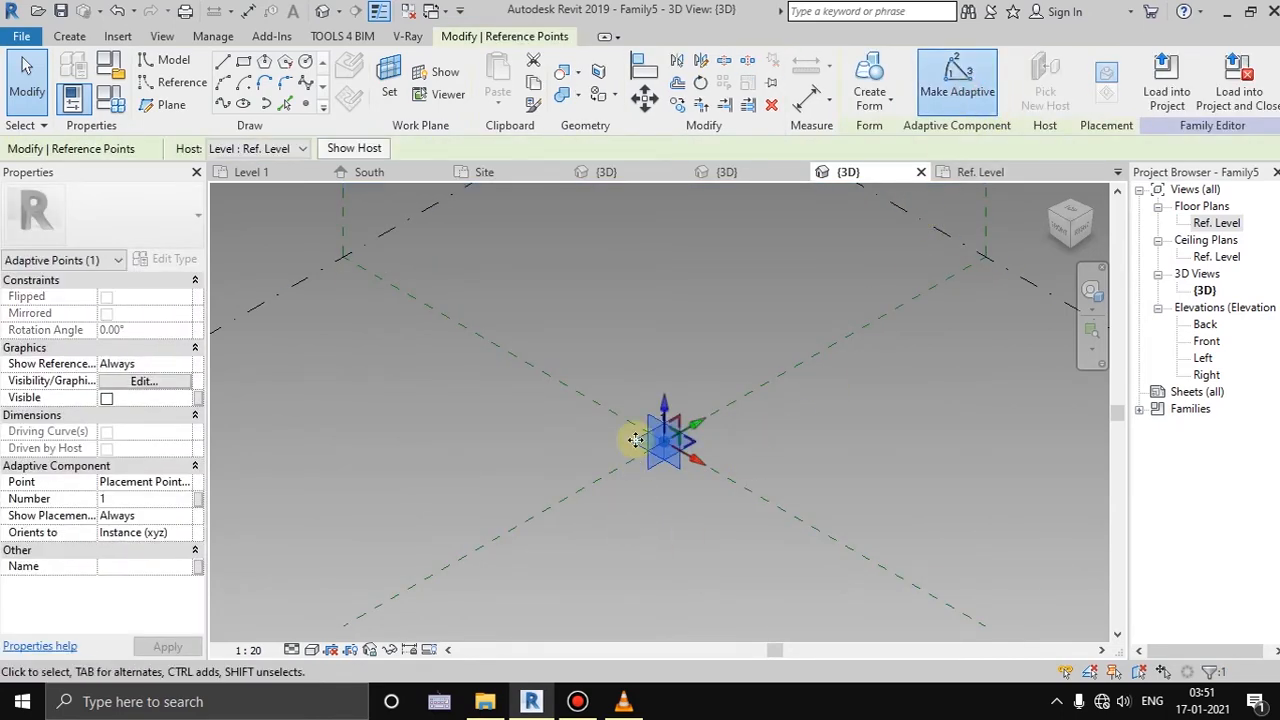
pyautogui.scroll(-2, 474, 391)
pyautogui.click(831, 434)
pyautogui.moveTo(606, 455); pyautogui.dragTo(654, 519, button='middle')
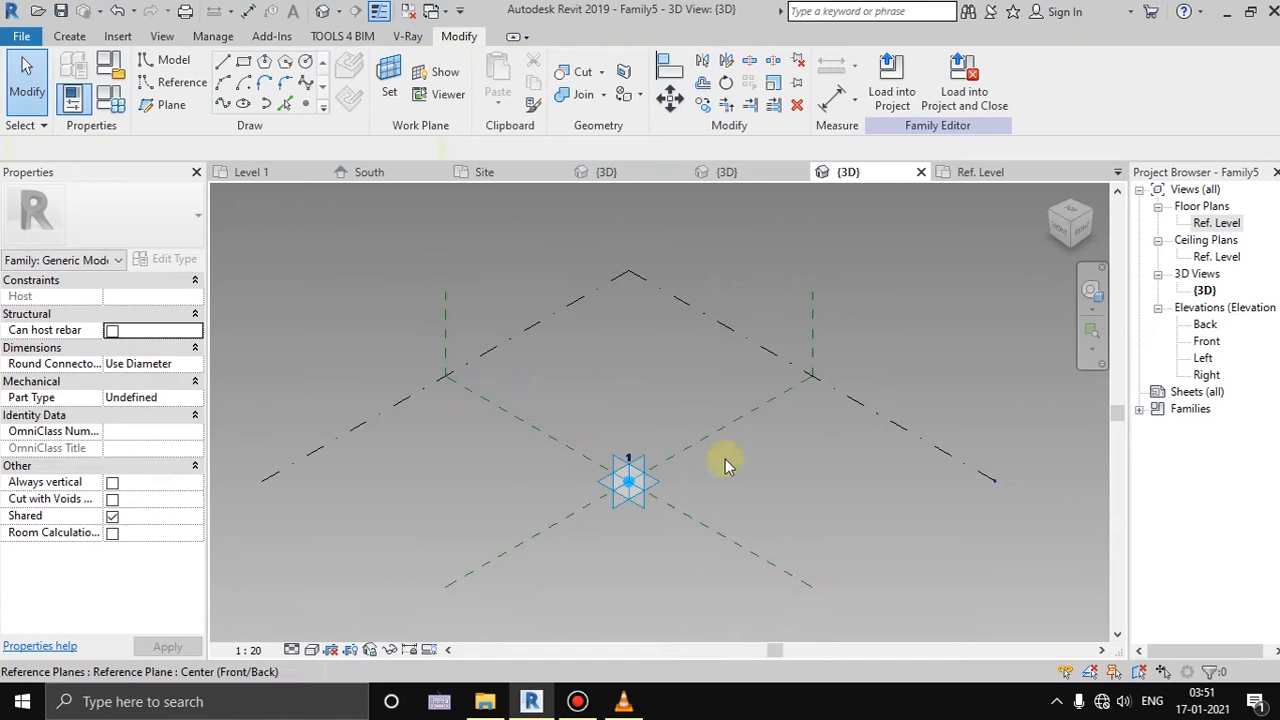
# Load the arch-topped profile family Family2 into Family5 only, excluding Project2
pyautogui.click(627, 174)
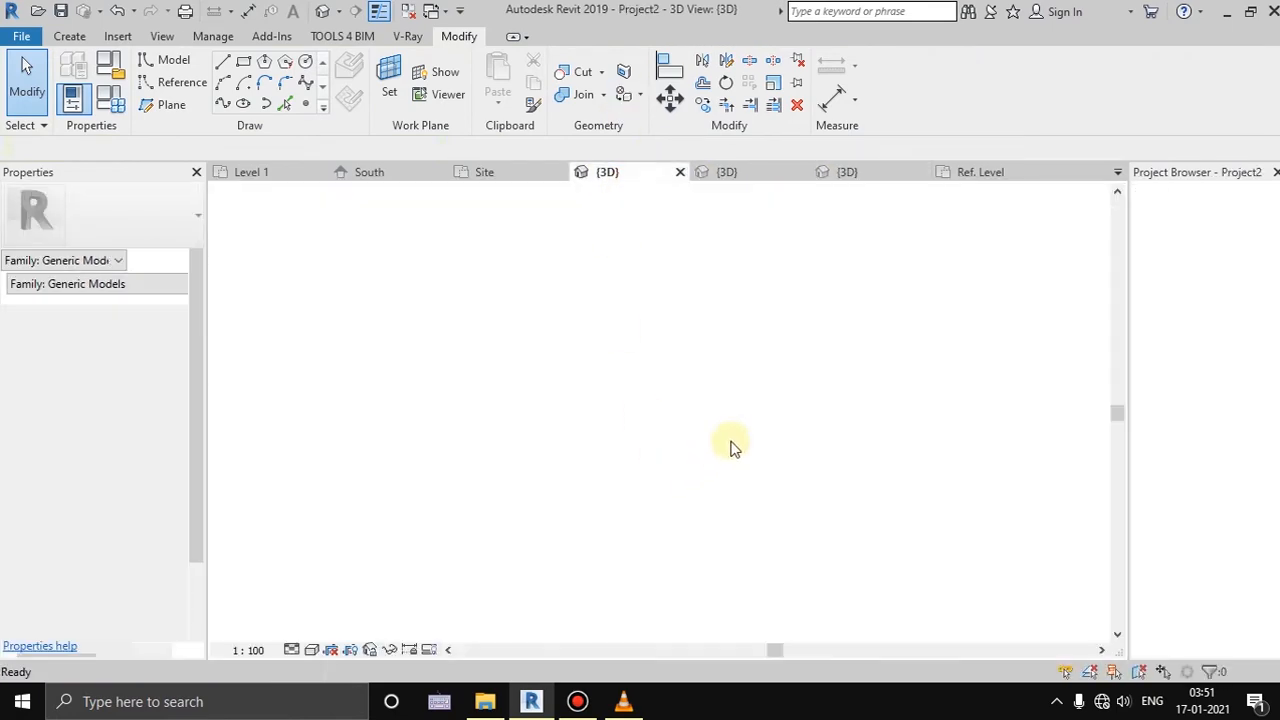
pyautogui.click(738, 174)
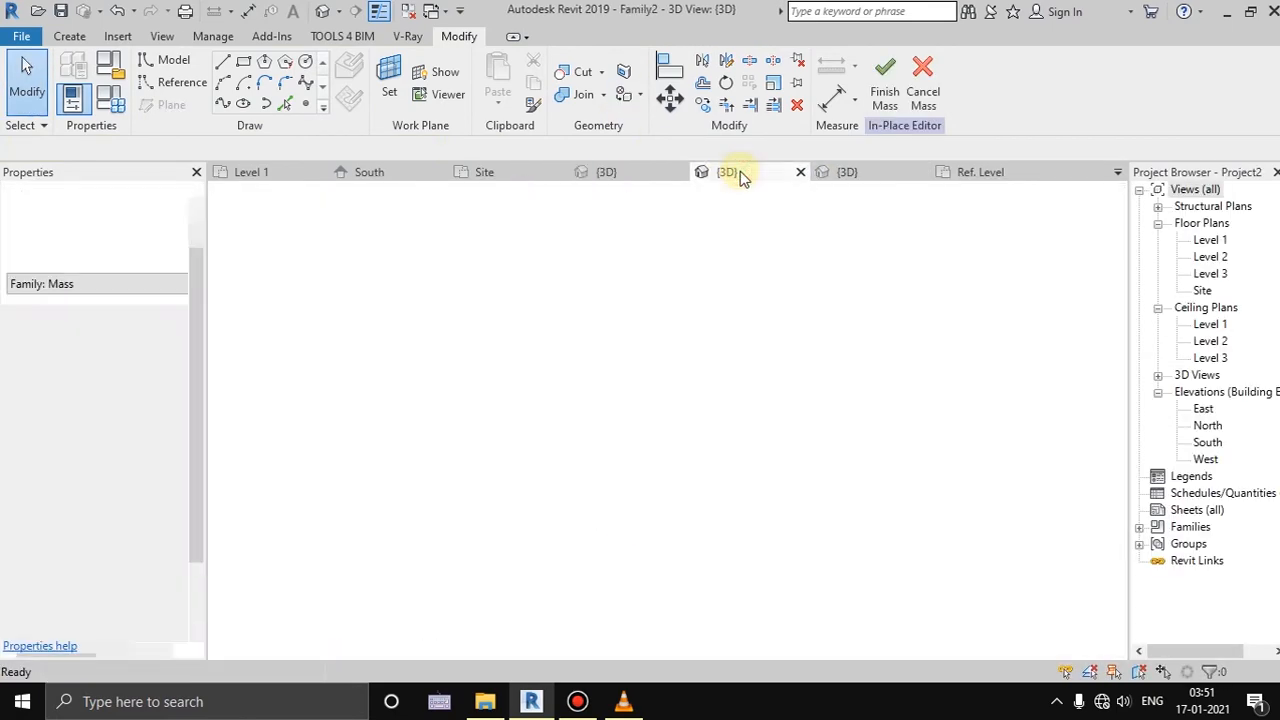
pyautogui.moveTo(655, 537); pyautogui.dragTo(630, 500, button='middle')
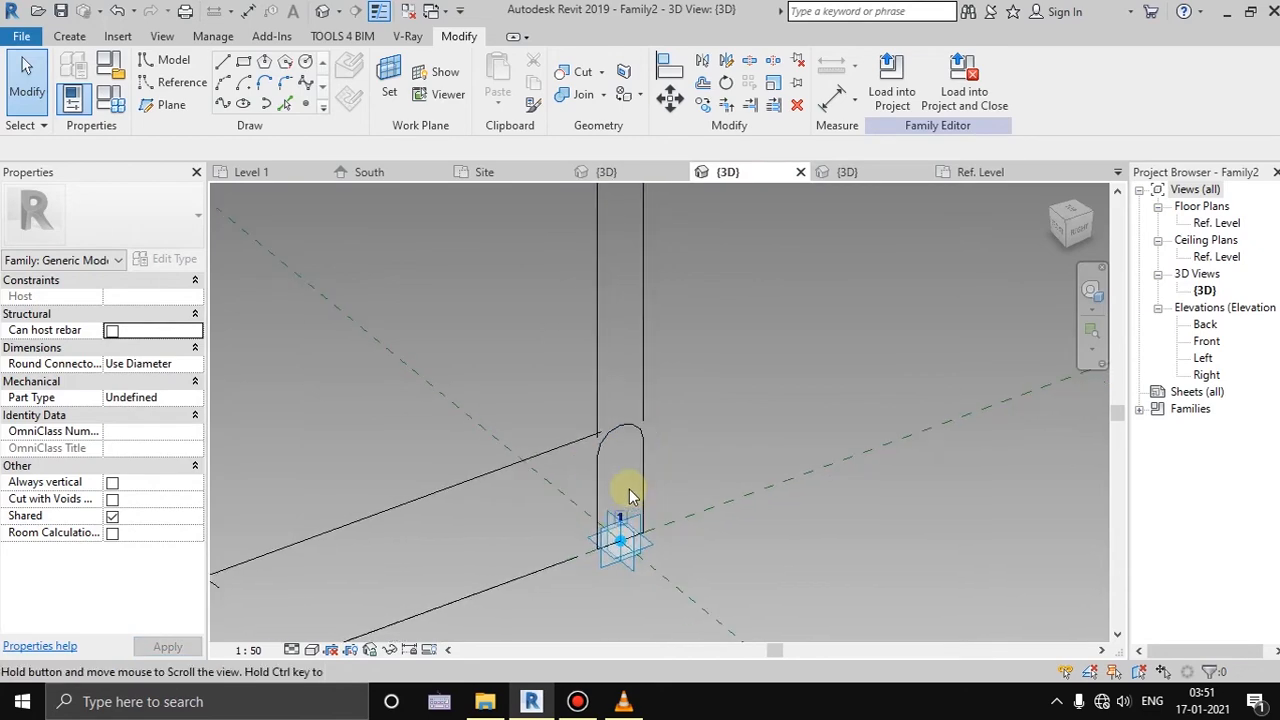
pyautogui.click(880, 100)
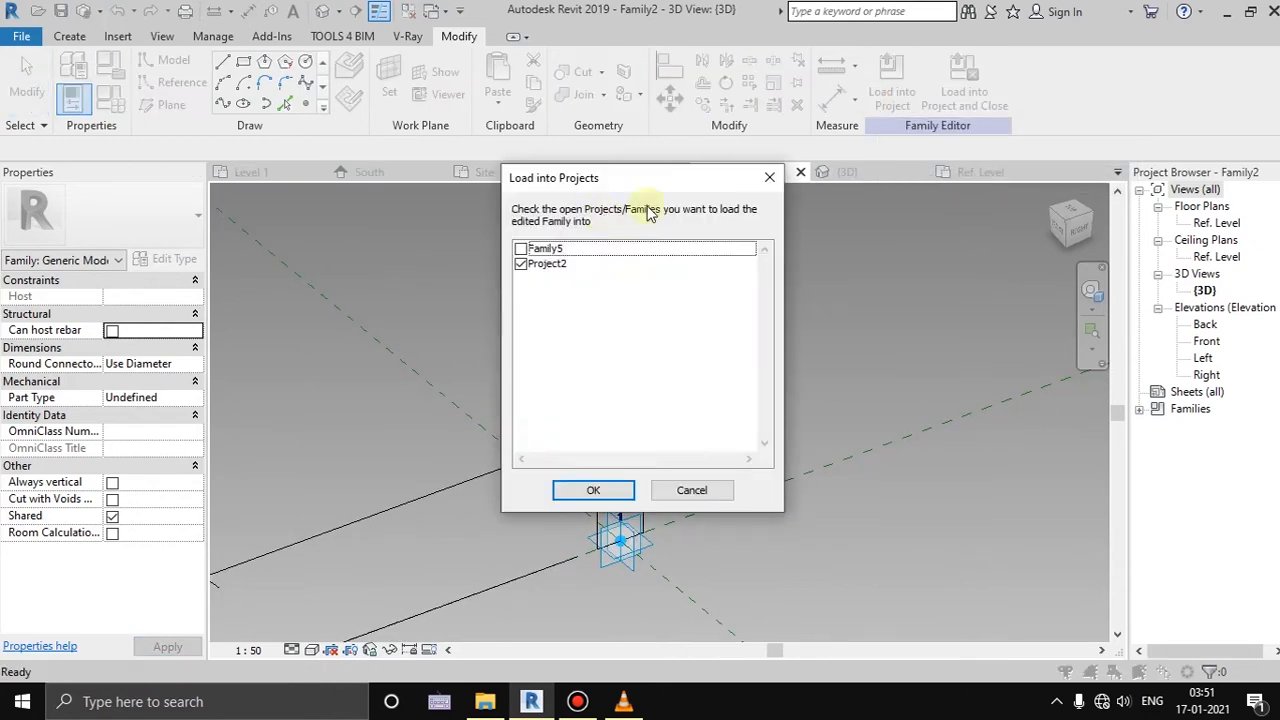
pyautogui.click(520, 248)
pyautogui.click(521, 264)
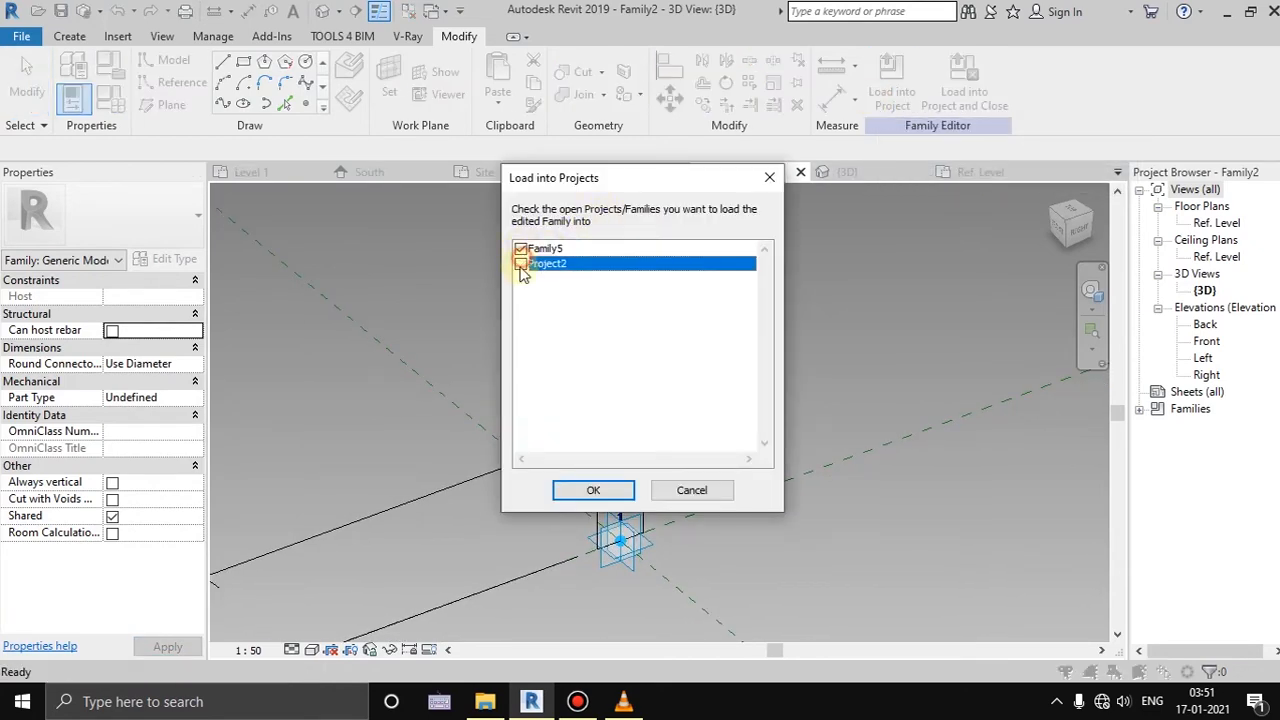
pyautogui.click(605, 496)
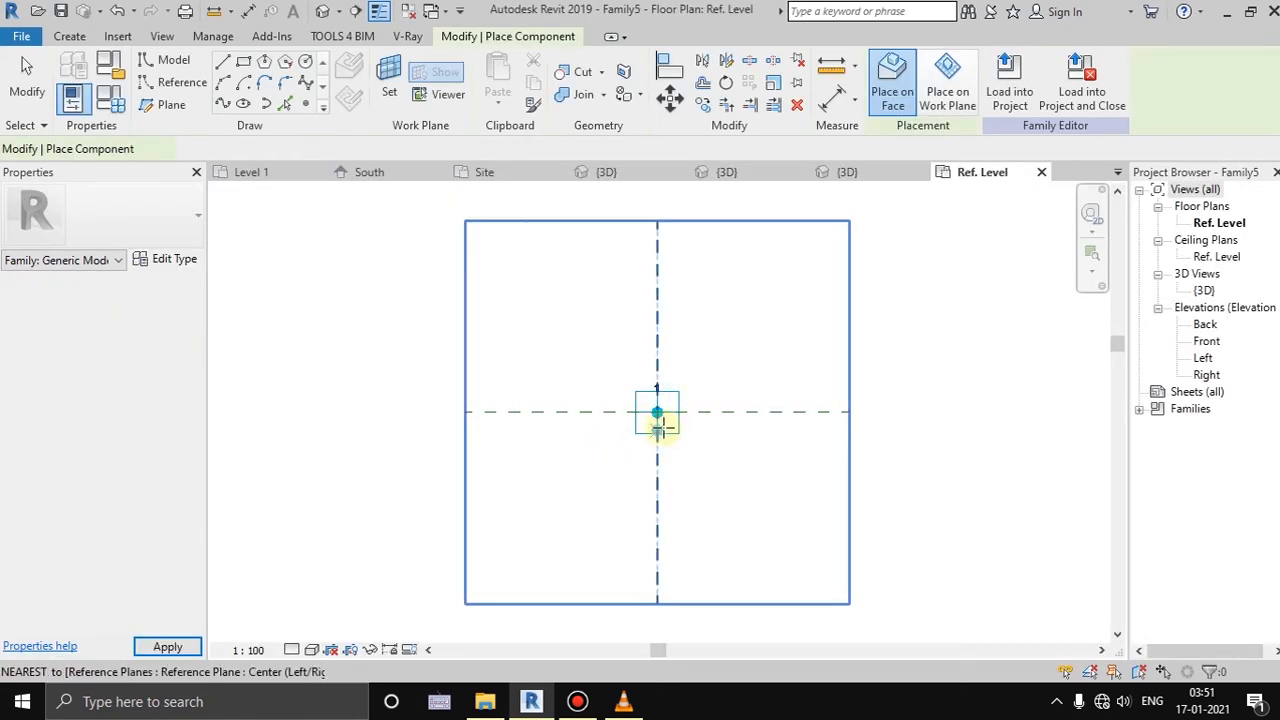
# Place the loaded Family2 profile on the adaptive point and end the placement in the 3D view
pyautogui.click(657, 412)
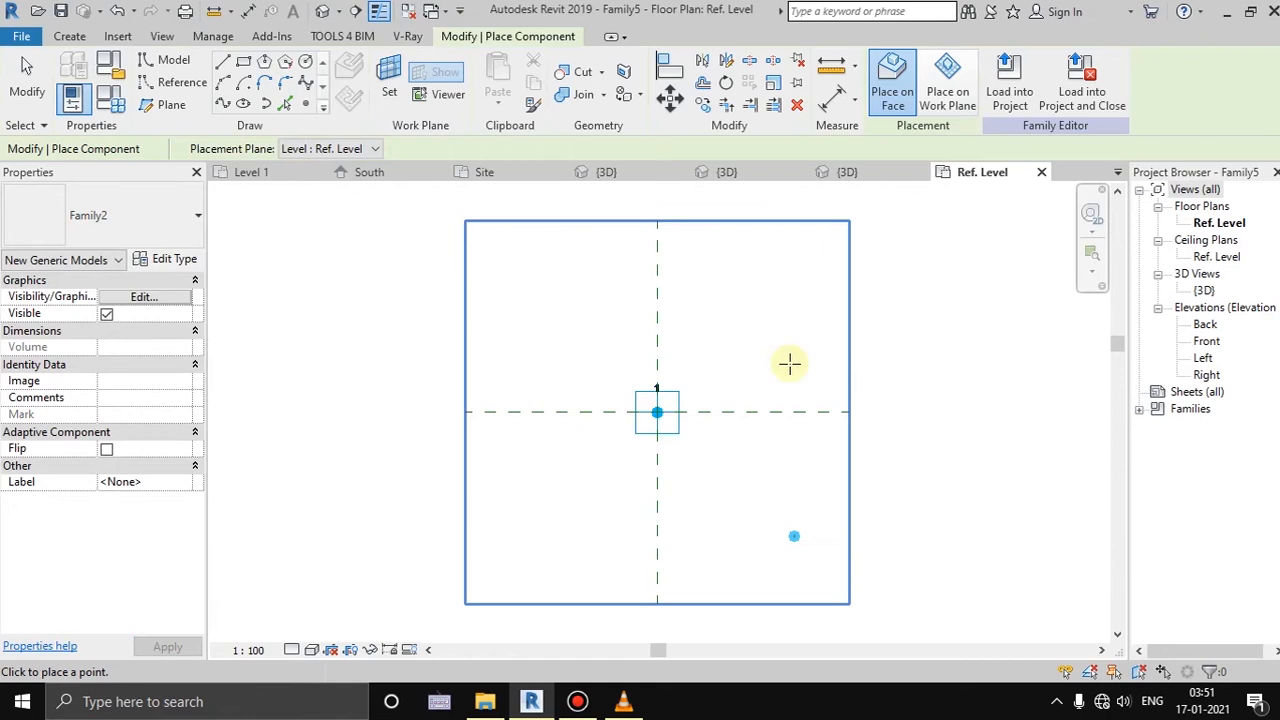
pyautogui.rightClick(712, 348)
pyautogui.click(765, 357)
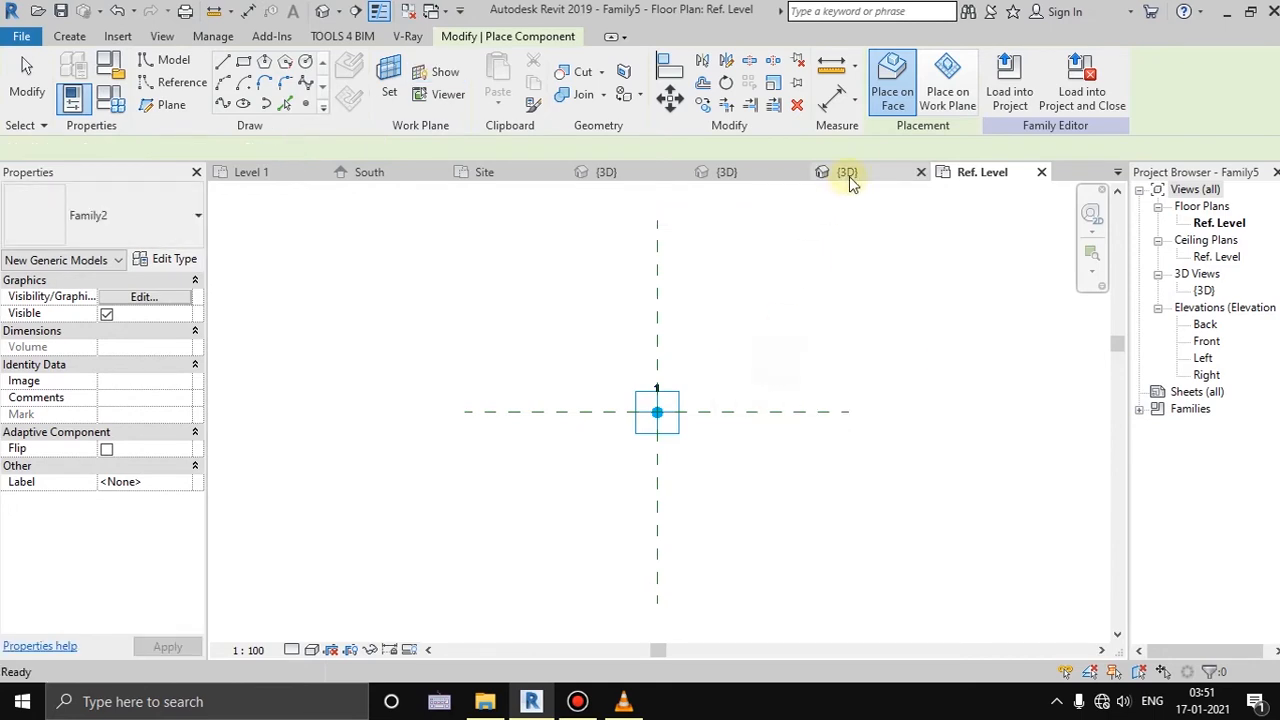
pyautogui.click(848, 176)
pyautogui.scroll(6, 631, 498)
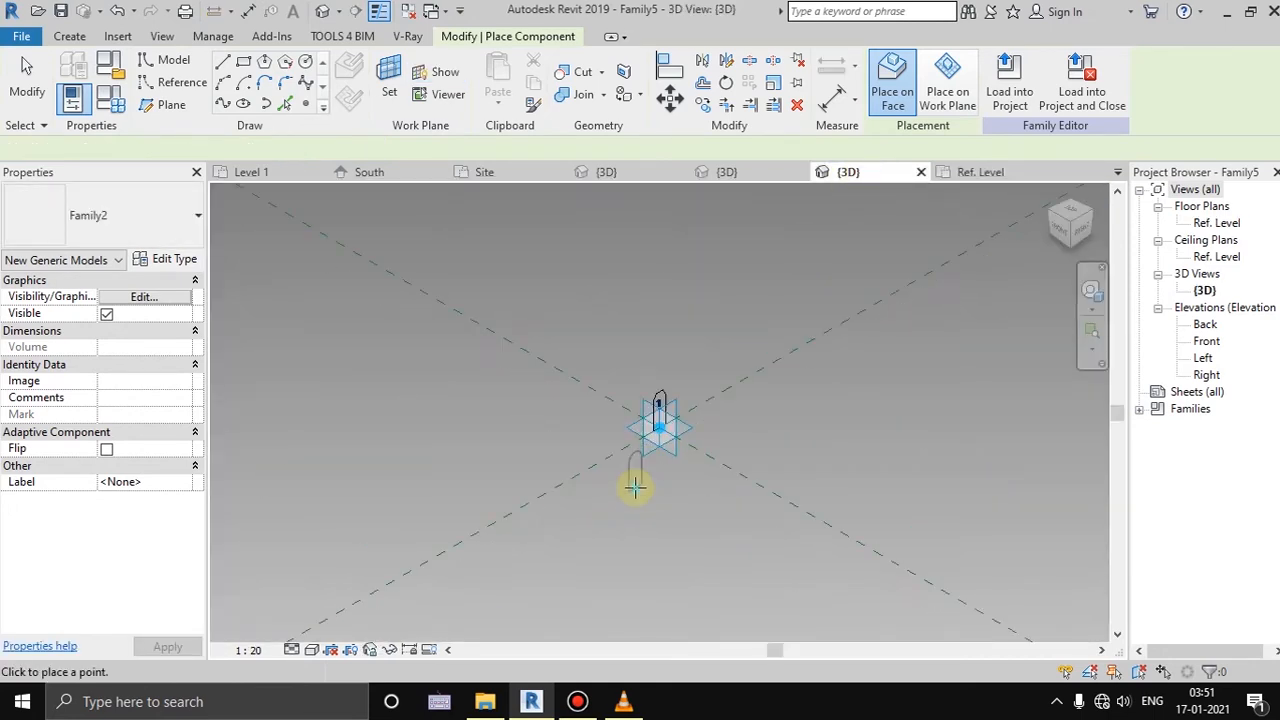
pyautogui.click(685, 386)
pyautogui.moveTo(685, 386); pyautogui.dragTo(604, 470, button='middle')
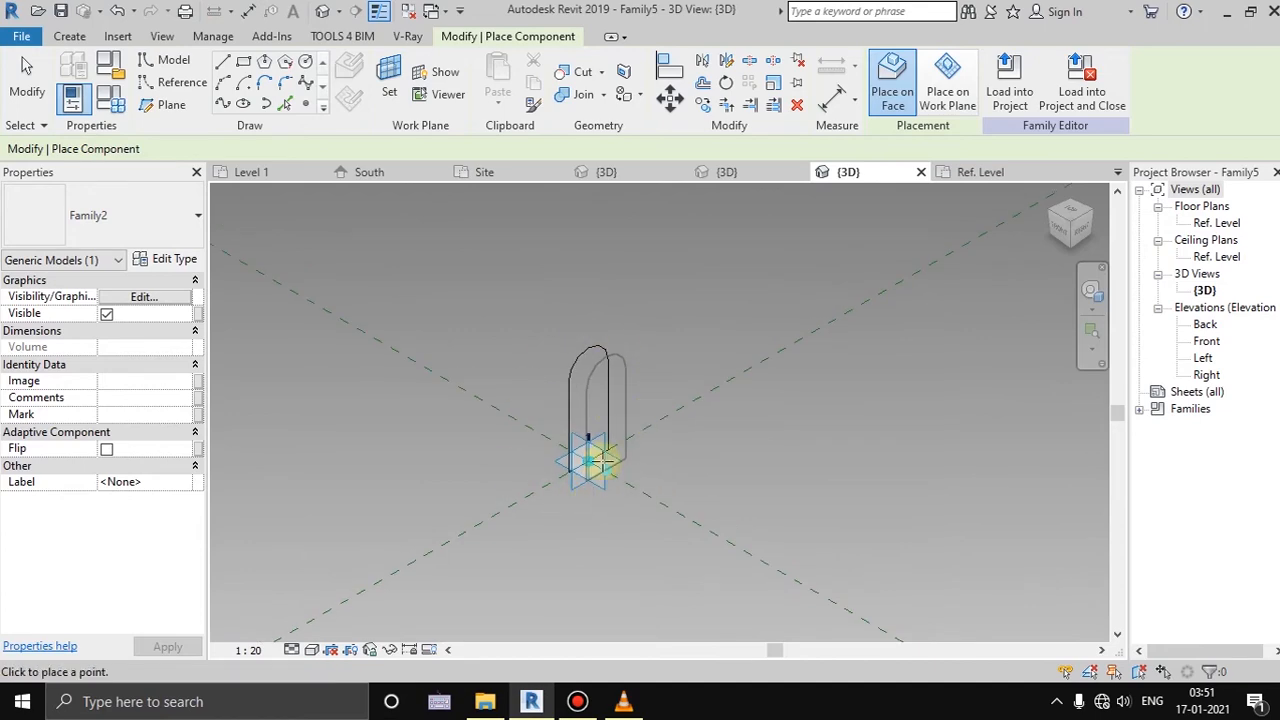
pyautogui.rightClick(665, 343)
pyautogui.click(700, 353)
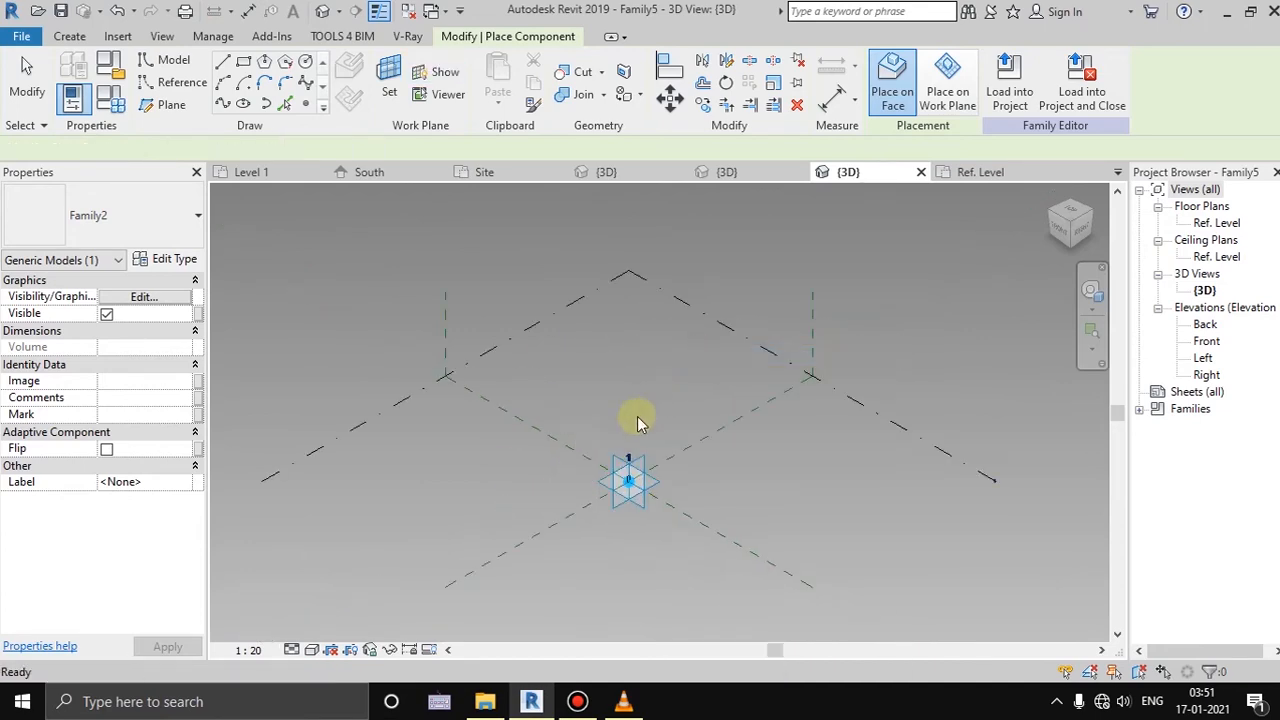
pyautogui.moveTo(641, 487); pyautogui.dragTo(565, 451, button='middle')
# Copy the arch-topped profile together with its adaptive point along the Center (Front/Back) reference plane, with Constrain and Multiple enabled
pyautogui.moveTo(491, 349); pyautogui.dragTo(561, 487)
pyautogui.moveTo(484, 352); pyautogui.dragTo(588, 490)
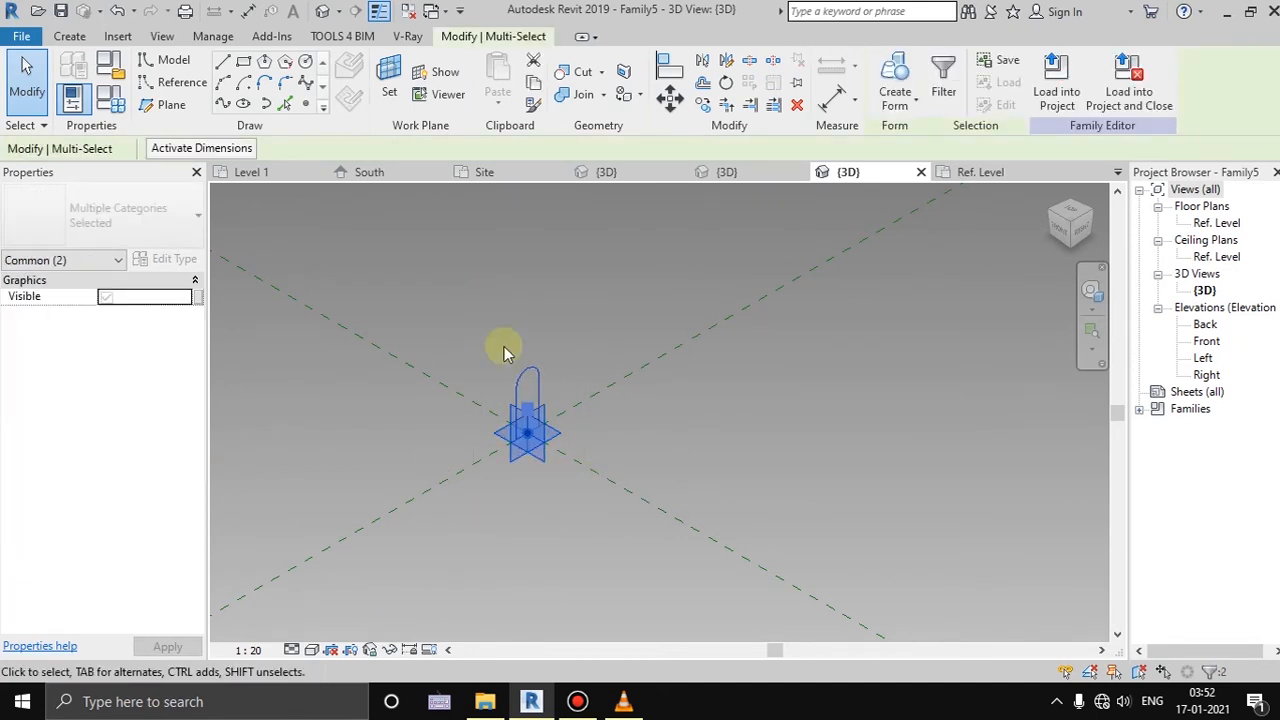
pyautogui.click(703, 104)
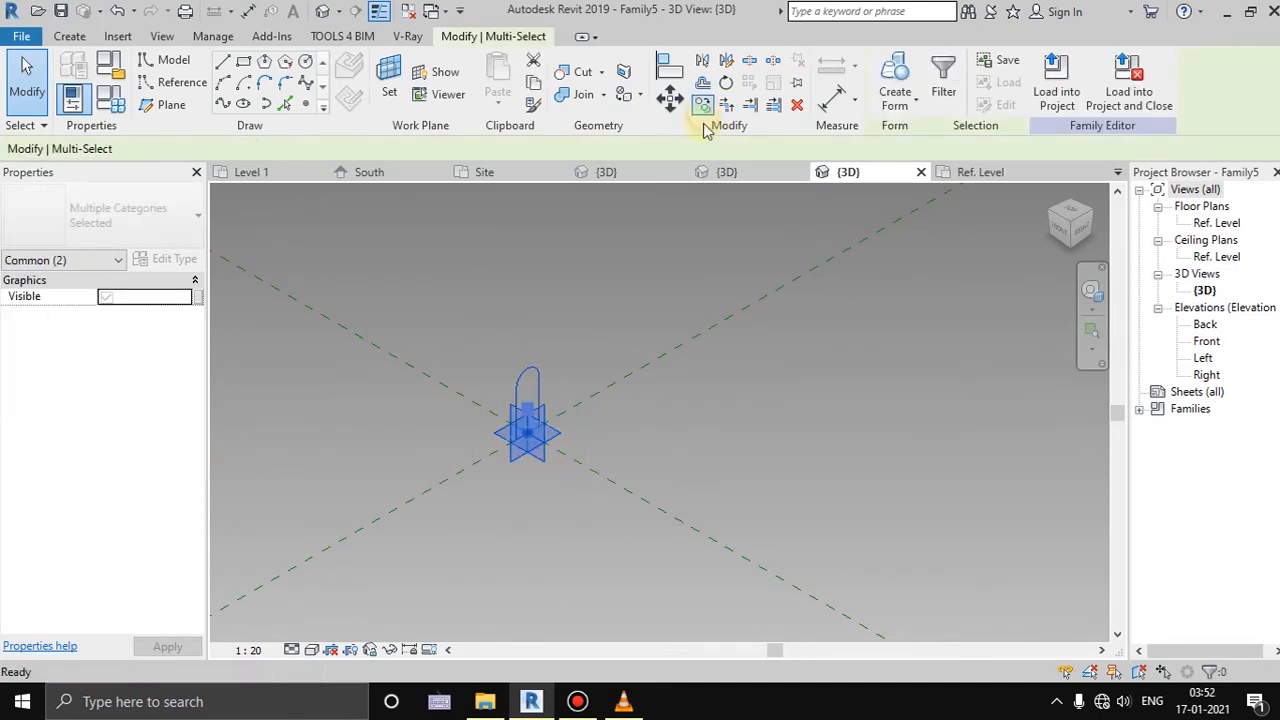
pyautogui.click(534, 434)
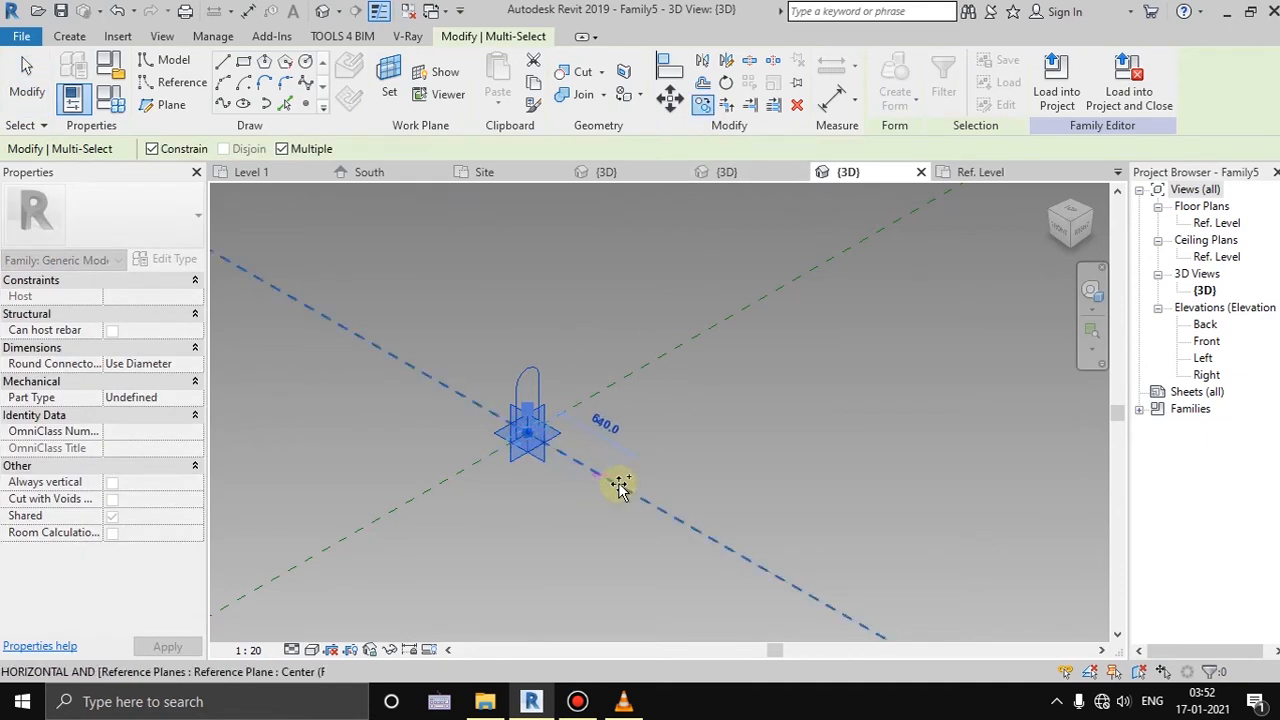
pyautogui.click(685, 522)
pyautogui.rightClick(820, 434)
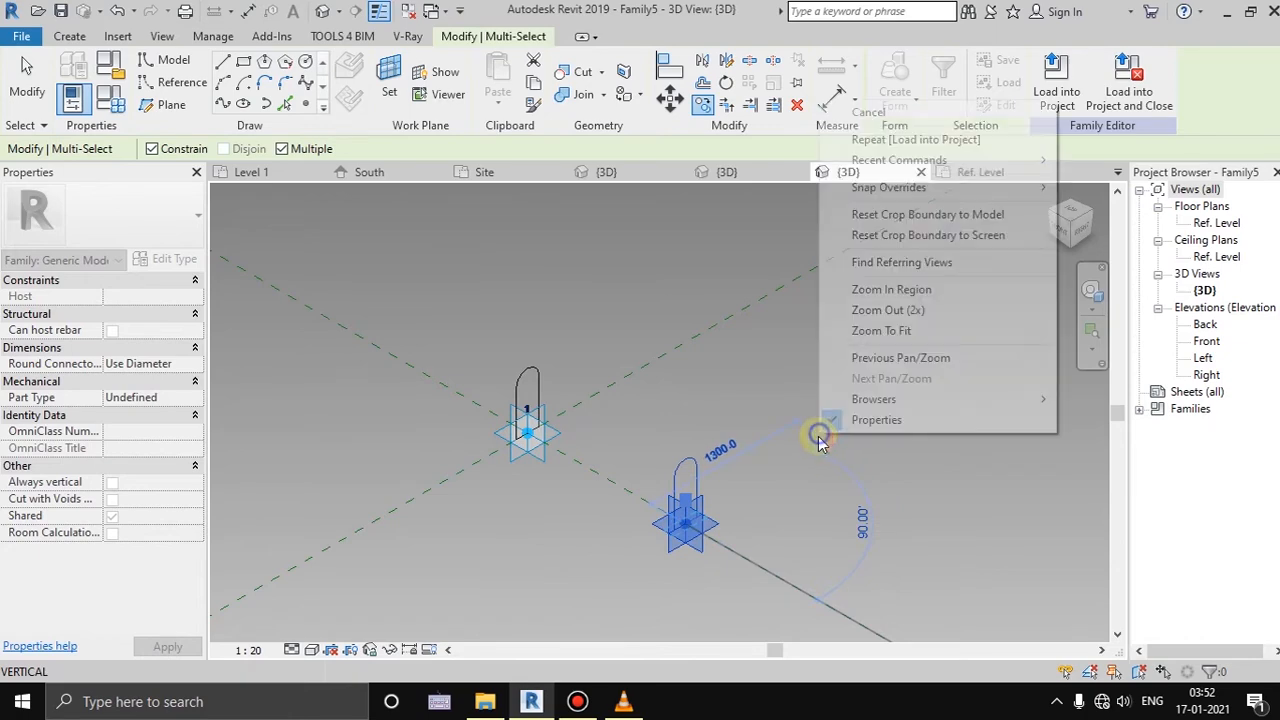
# End the copying and create a solid form from both arch-topped profiles and their adaptive points
pyautogui.click(860, 113)
pyautogui.moveTo(488, 322); pyautogui.dragTo(756, 604)
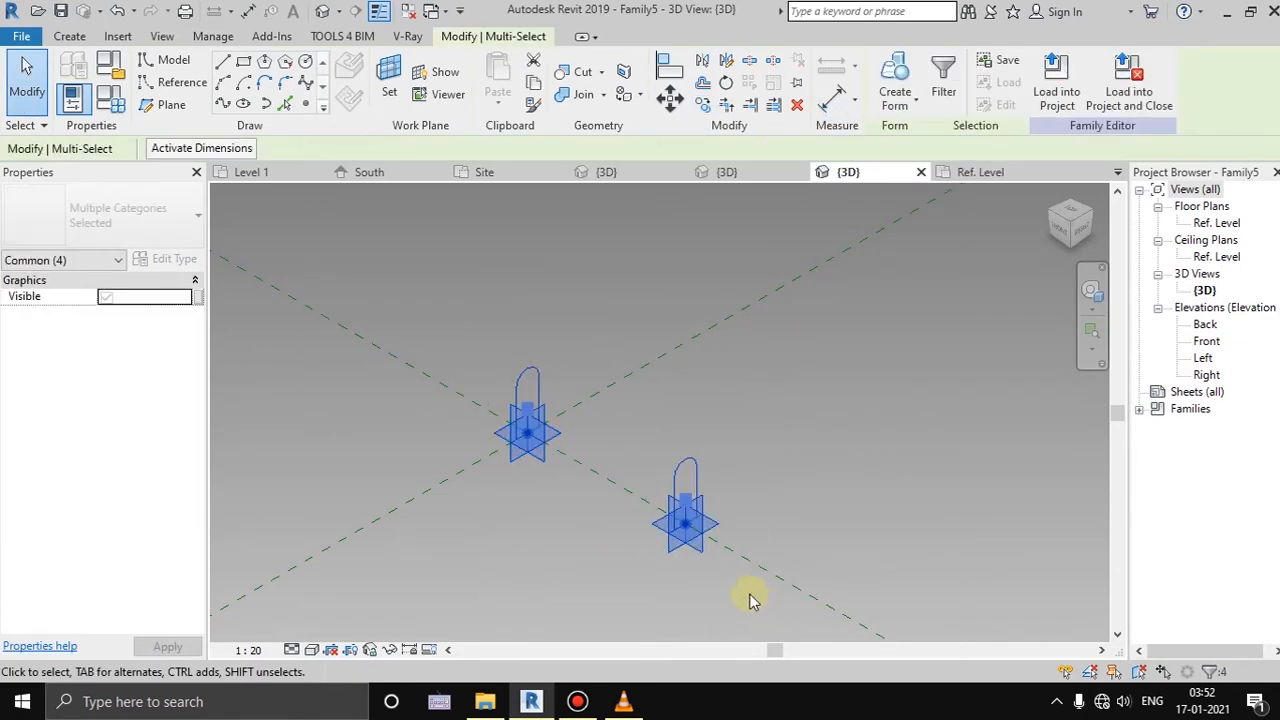
pyautogui.click(901, 90)
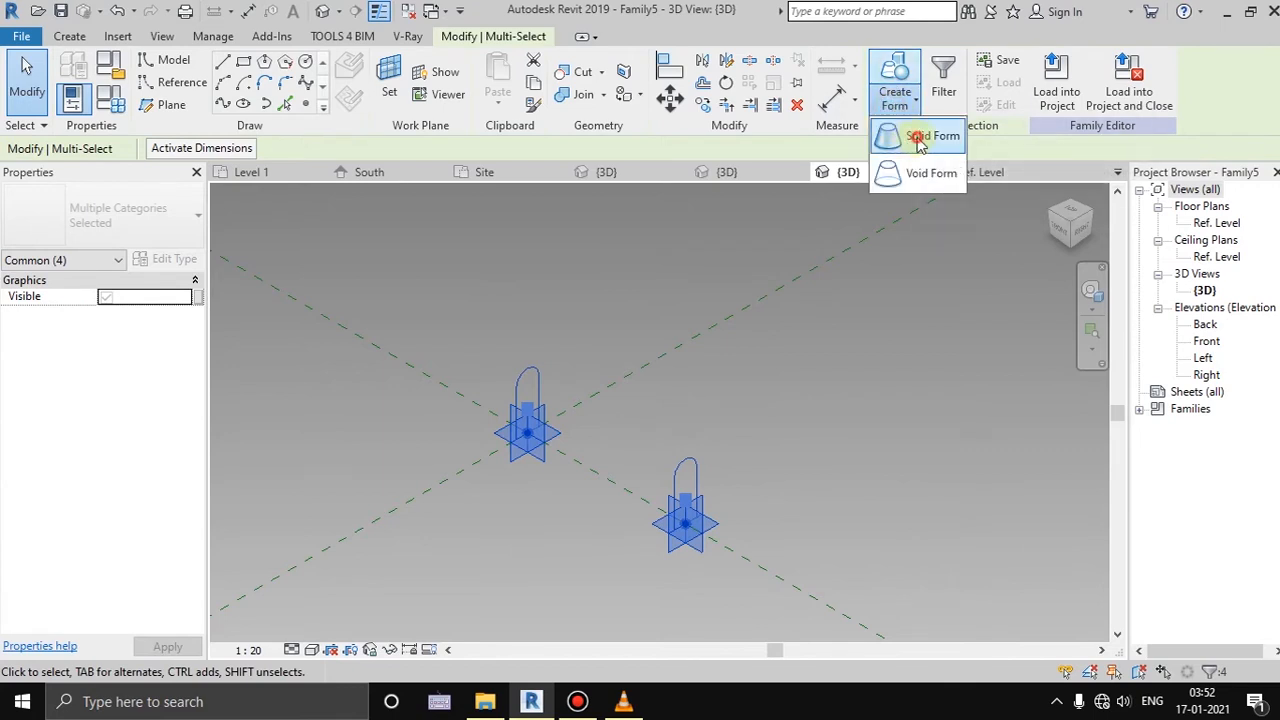
pyautogui.click(919, 140)
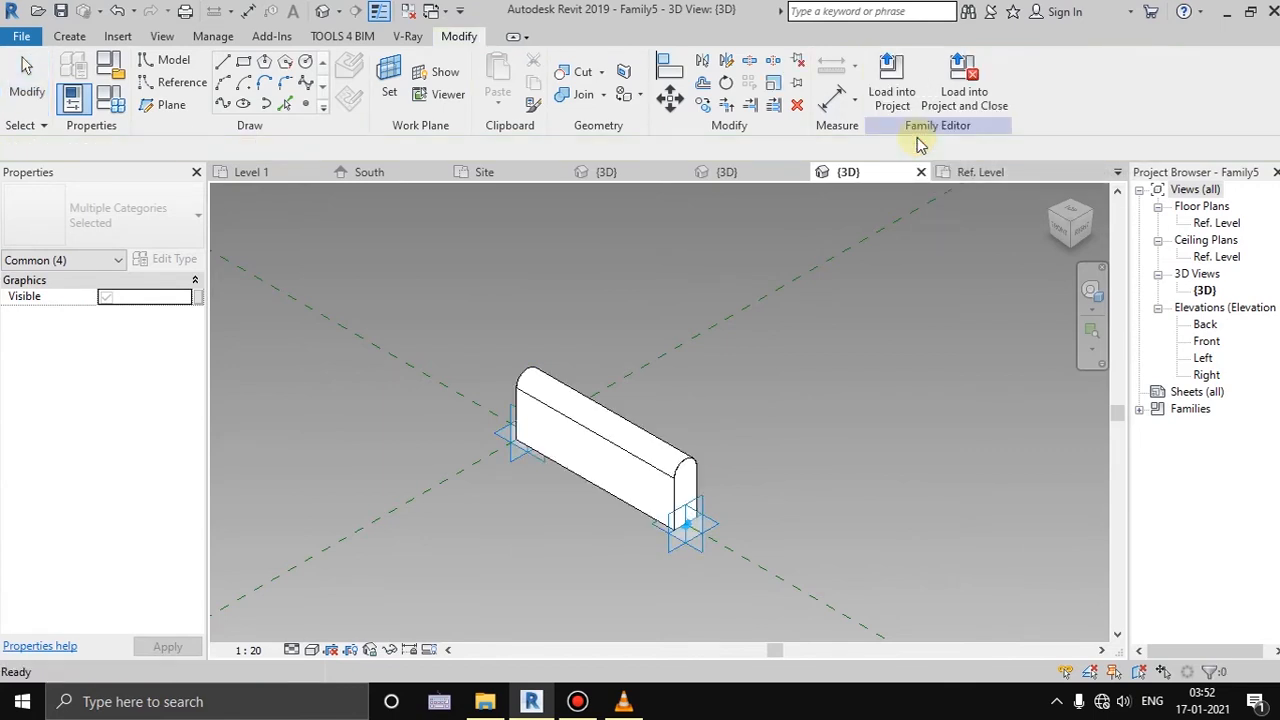
# Try flexing the solid form by moving its second adaptive point, and undo the move
pyautogui.click(688, 522)
pyautogui.click(690, 520)
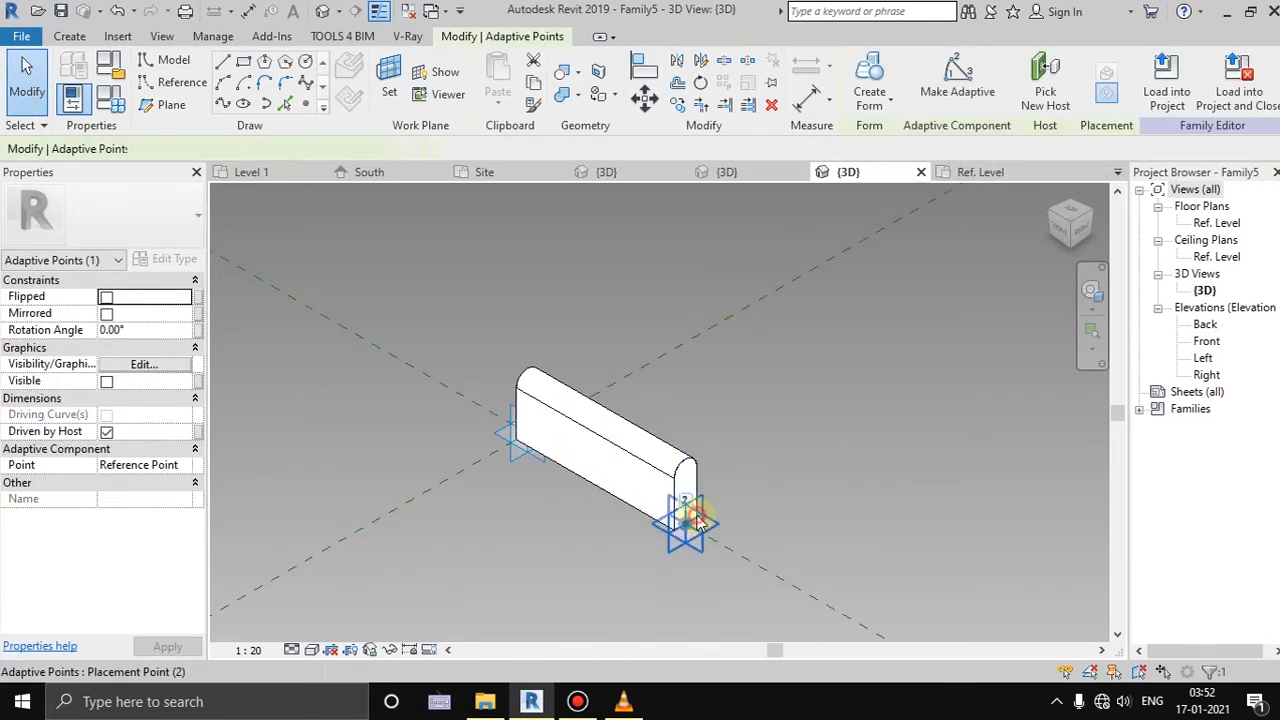
pyautogui.moveTo(724, 504); pyautogui.dragTo(824, 478)
pyautogui.hotkey('ctrl', 'z')
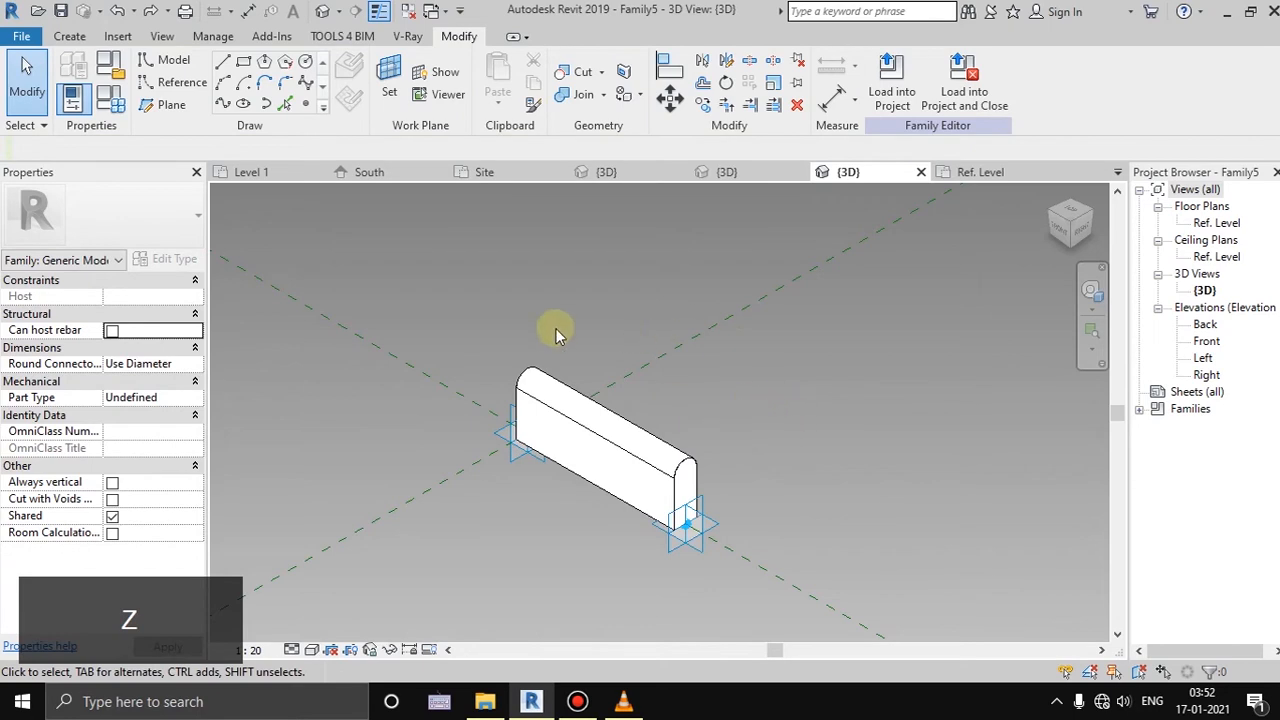
pyautogui.moveTo(732, 460); pyautogui.dragTo(760, 452, button='middle')
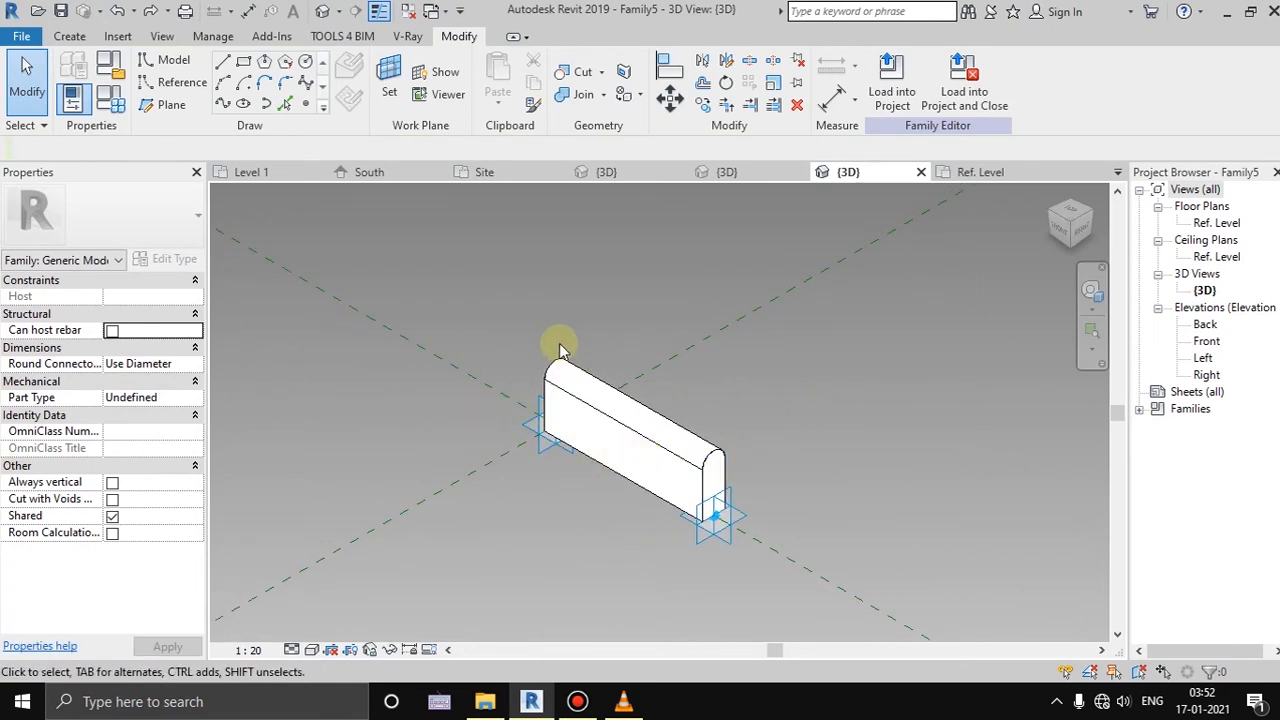
# Load Family5 into Project2 only and cancel its placement in the mass's 3D view
pyautogui.click(516, 171)
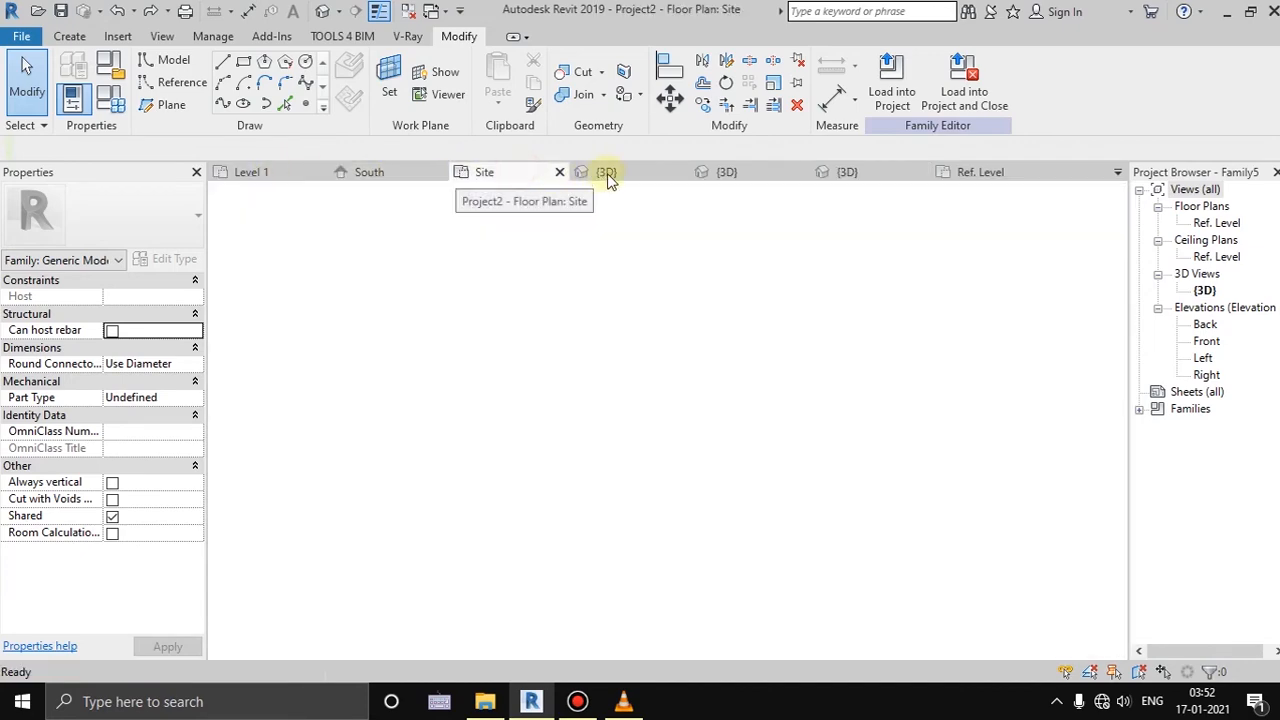
pyautogui.click(600, 172)
pyautogui.click(778, 355)
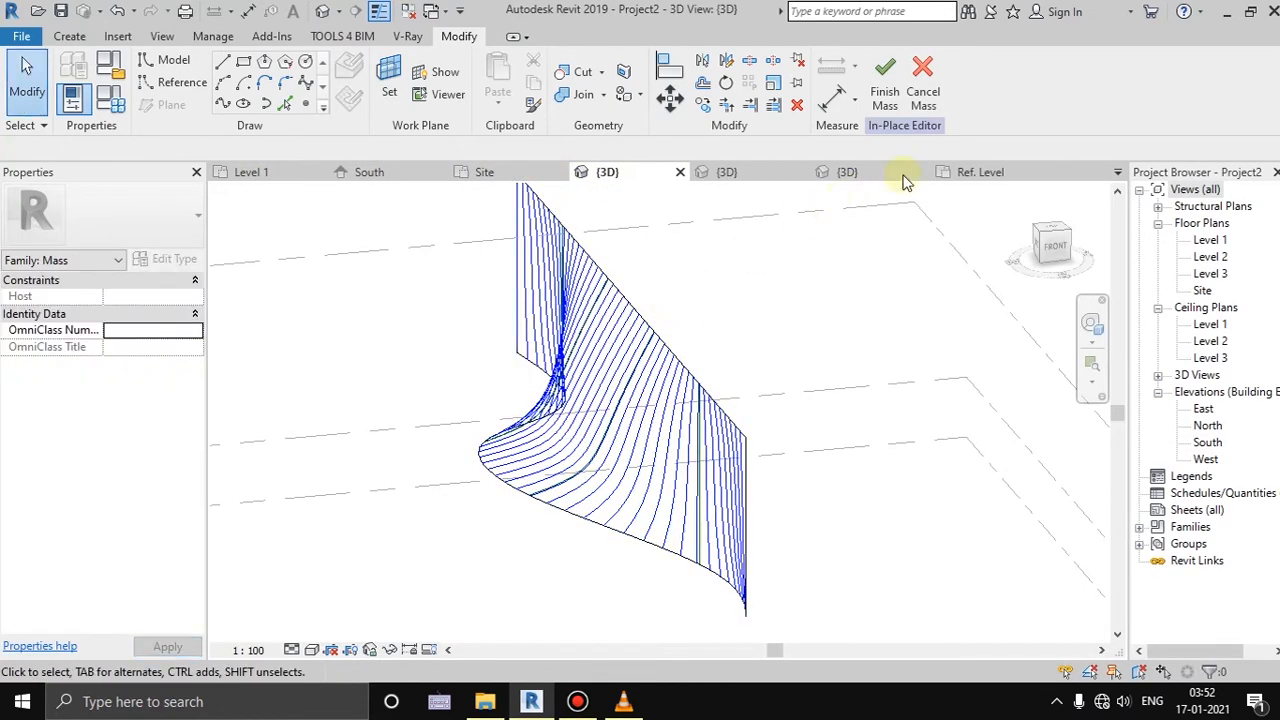
pyautogui.click(983, 174)
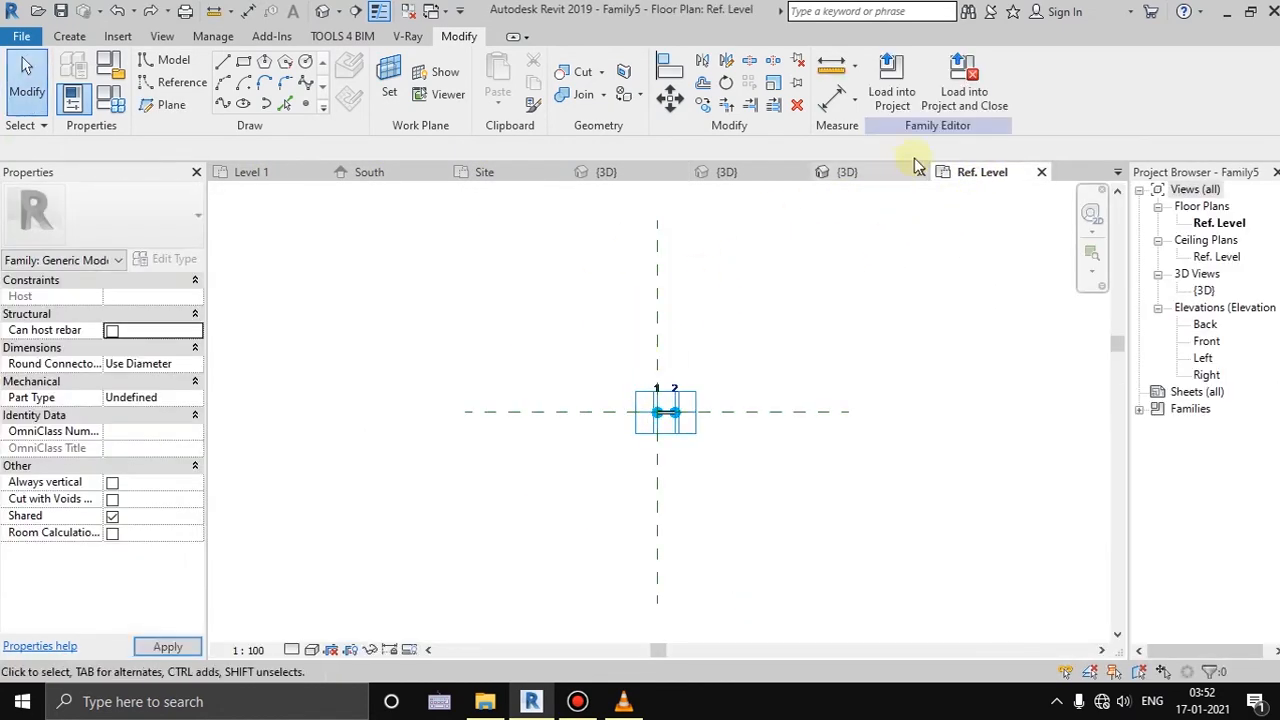
pyautogui.click(893, 175)
pyautogui.click(891, 80)
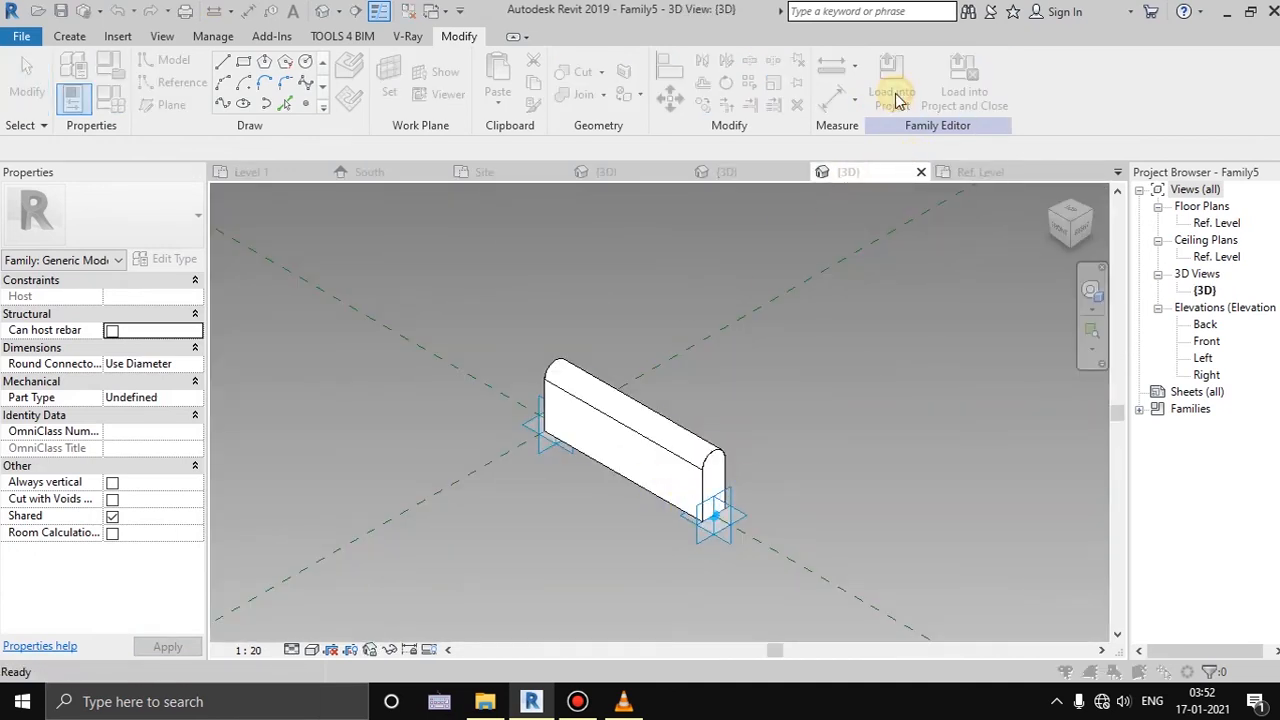
pyautogui.click(520, 264)
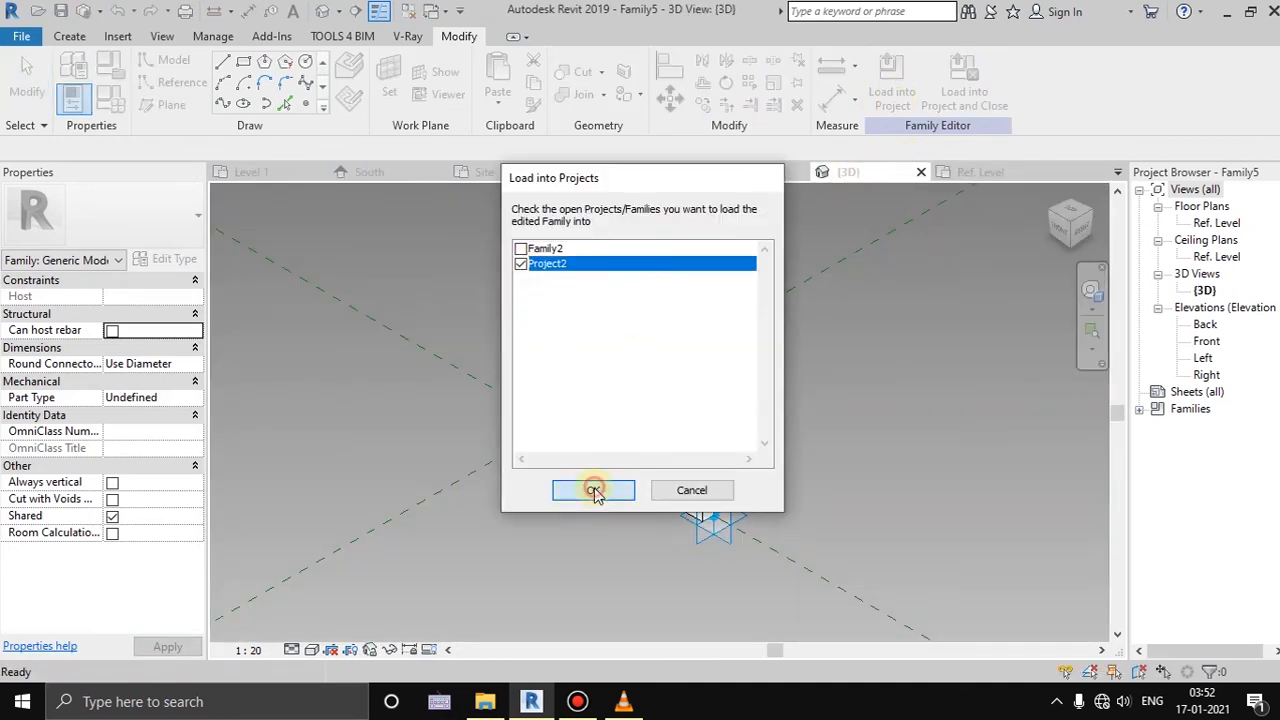
pyautogui.click(594, 490)
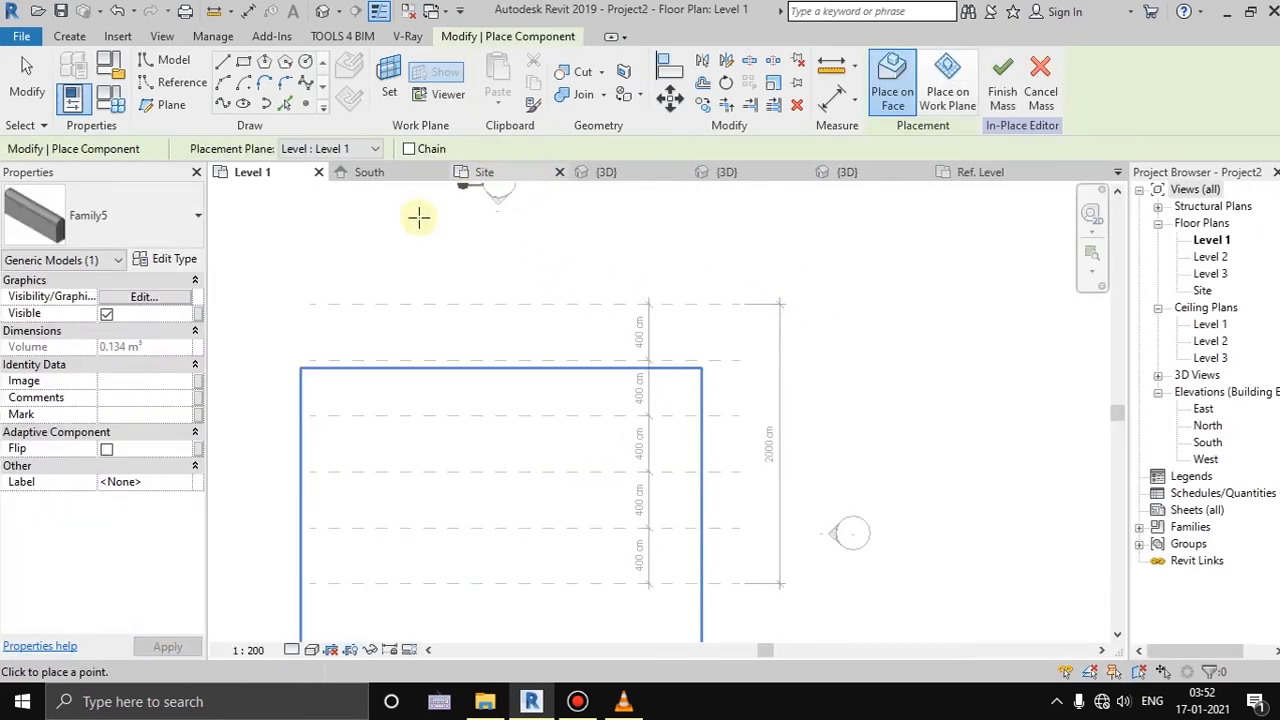
pyautogui.moveTo(609, 357); pyautogui.dragTo(620, 343, button='middle')
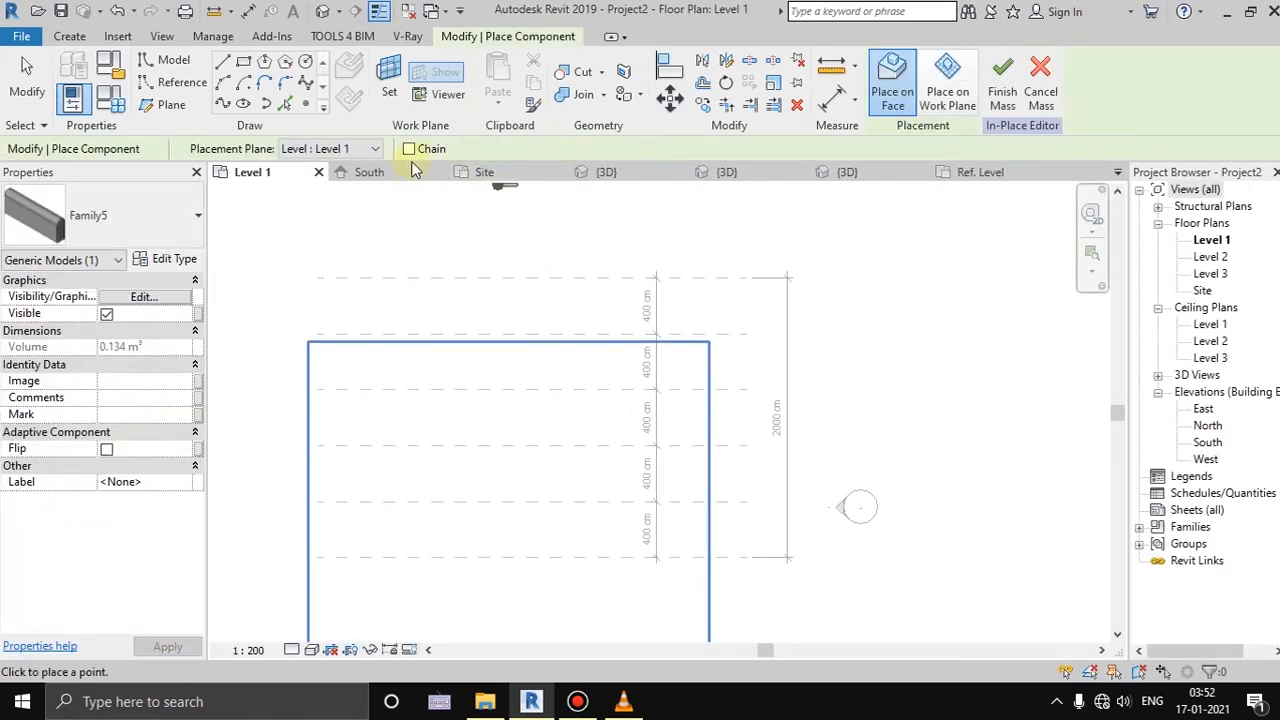
pyautogui.click(600, 173)
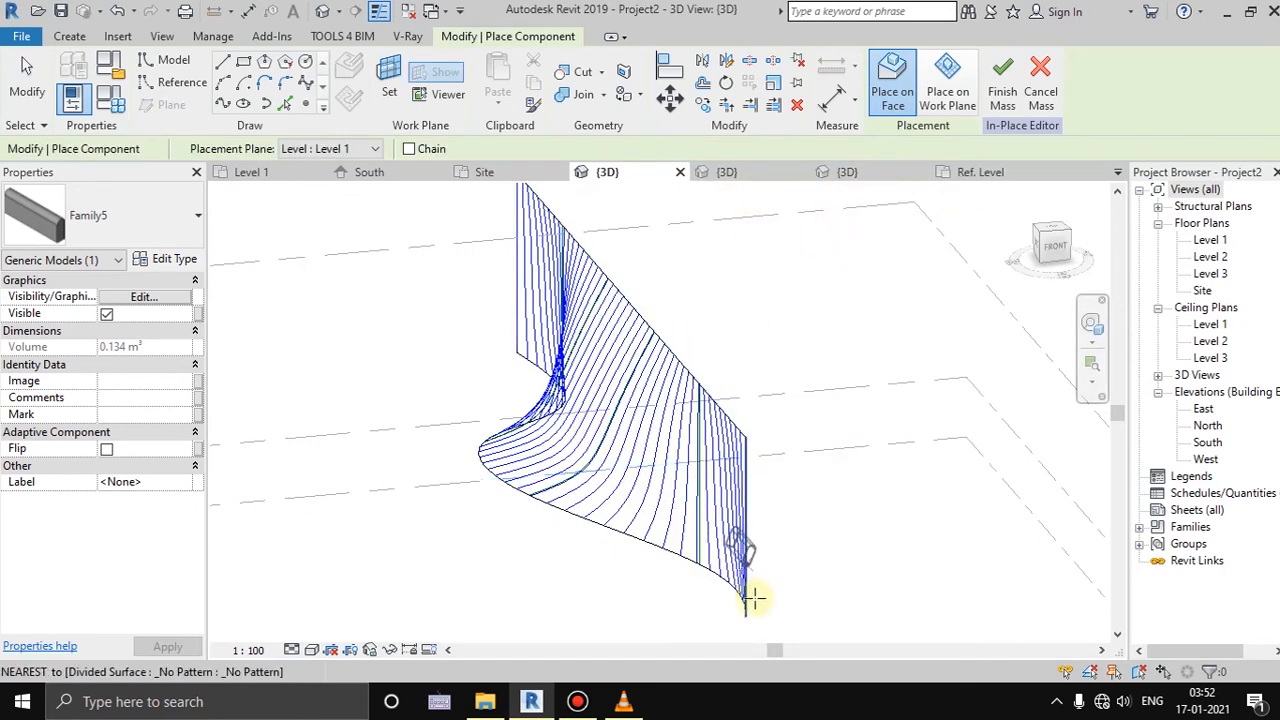
pyautogui.rightClick(702, 290)
pyautogui.click(748, 300)
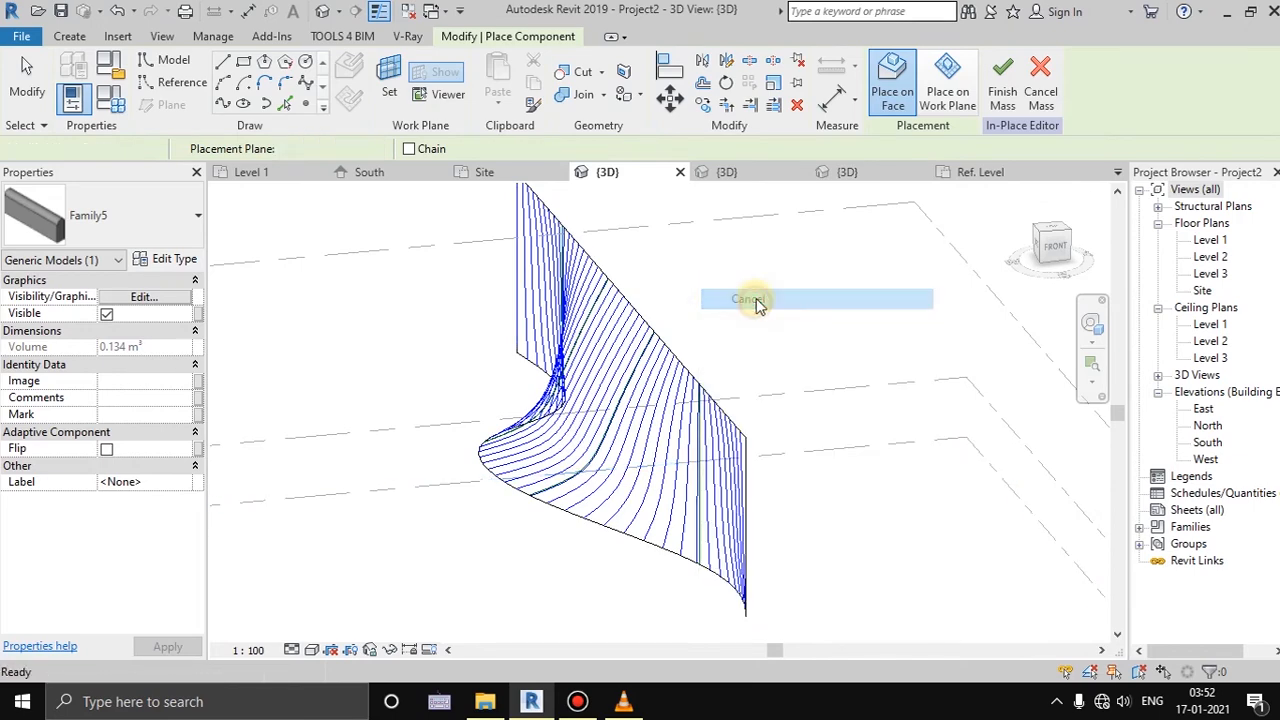
# Turn on Nodes in the surface representation of the divided surface
pyautogui.click(653, 336)
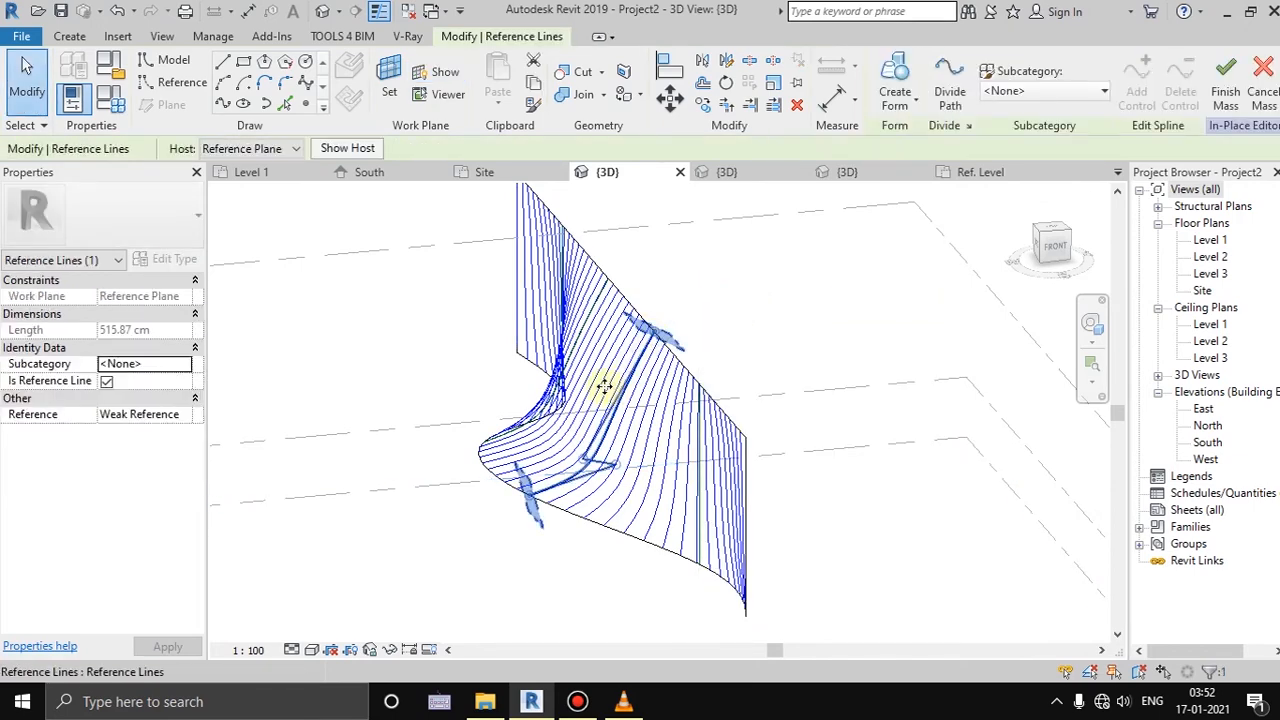
pyautogui.click(692, 261)
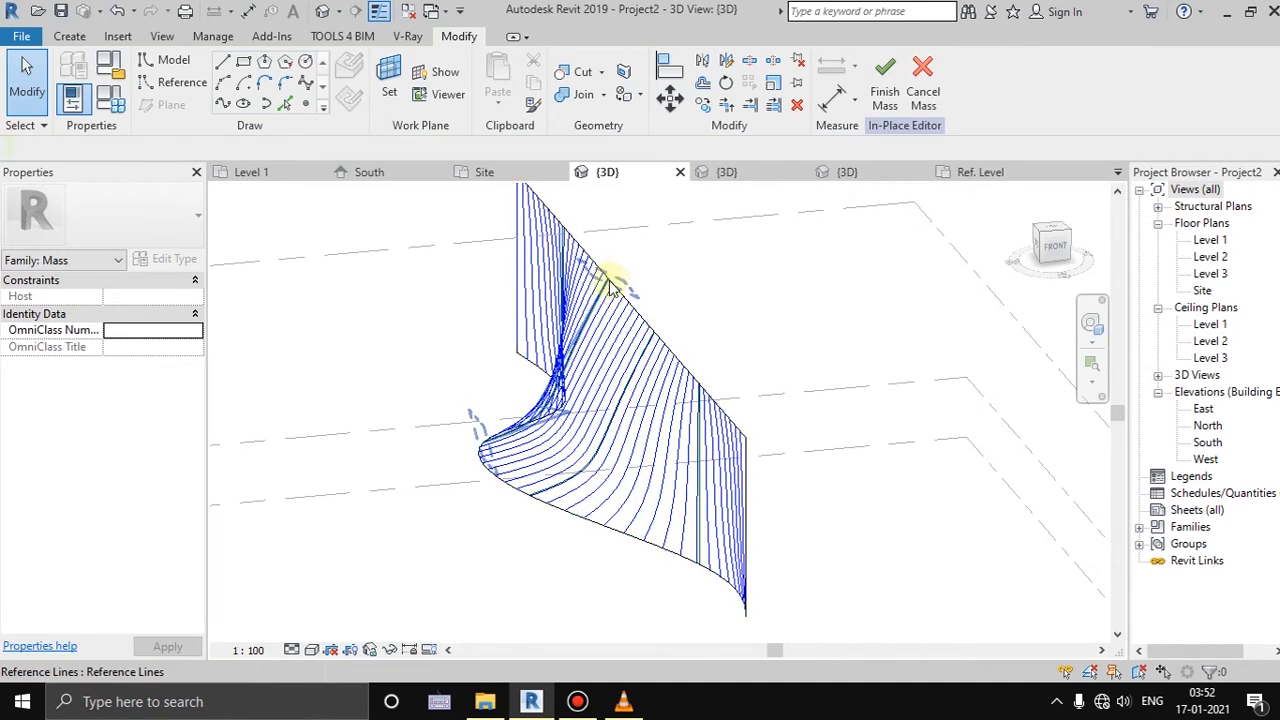
pyautogui.click(578, 249)
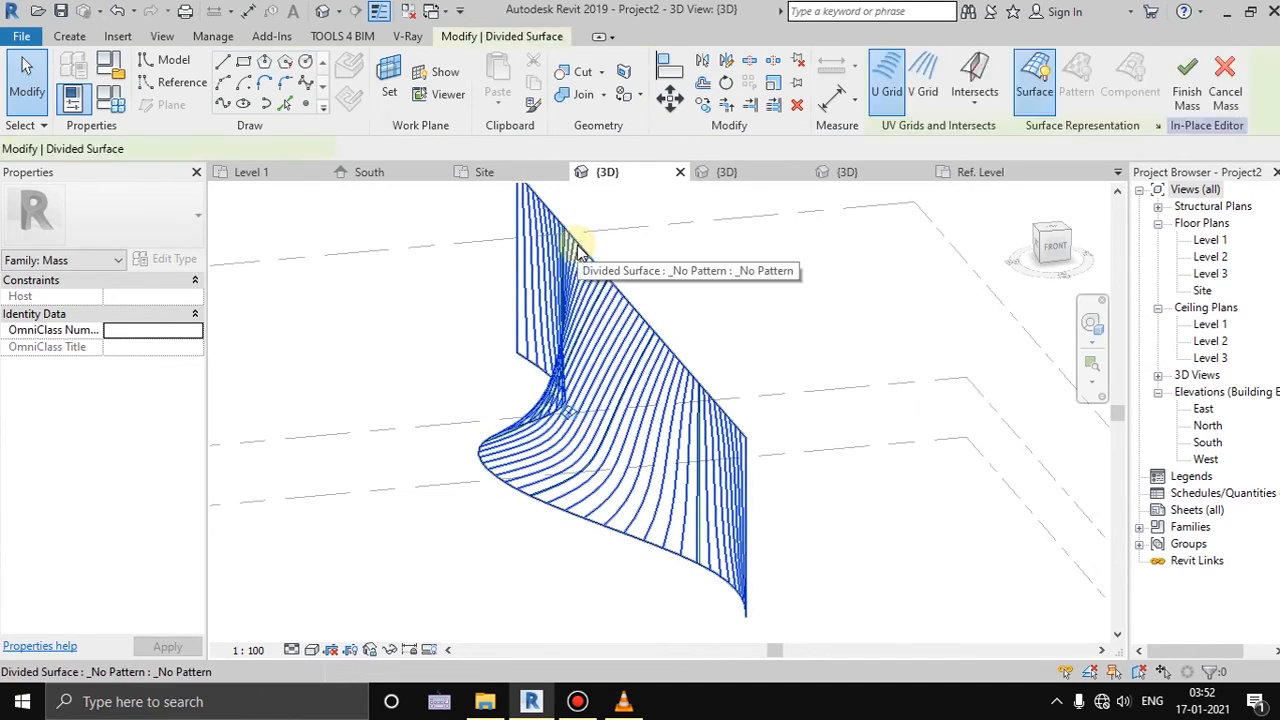
pyautogui.click(1157, 127)
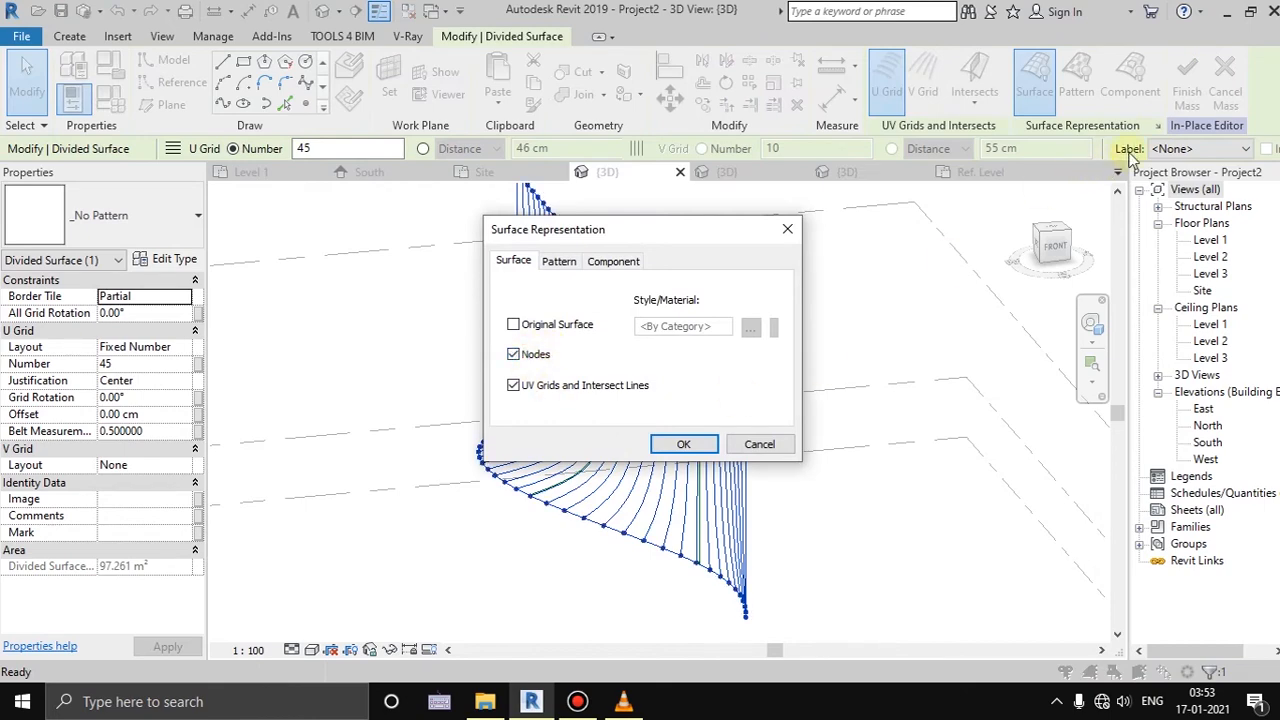
pyautogui.click(681, 443)
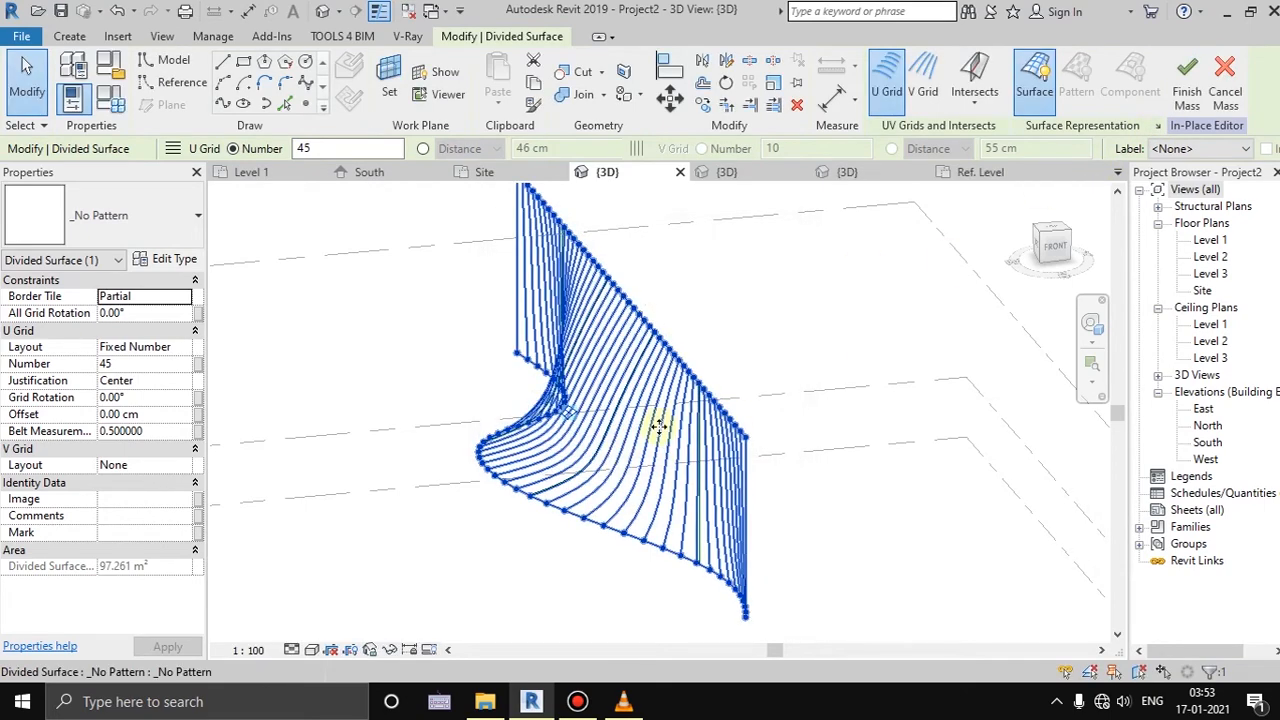
# Load Family5 into Project2 again from its 3D view, leaving out Family2, and return to the mass's 3D view
pyautogui.click(952, 180)
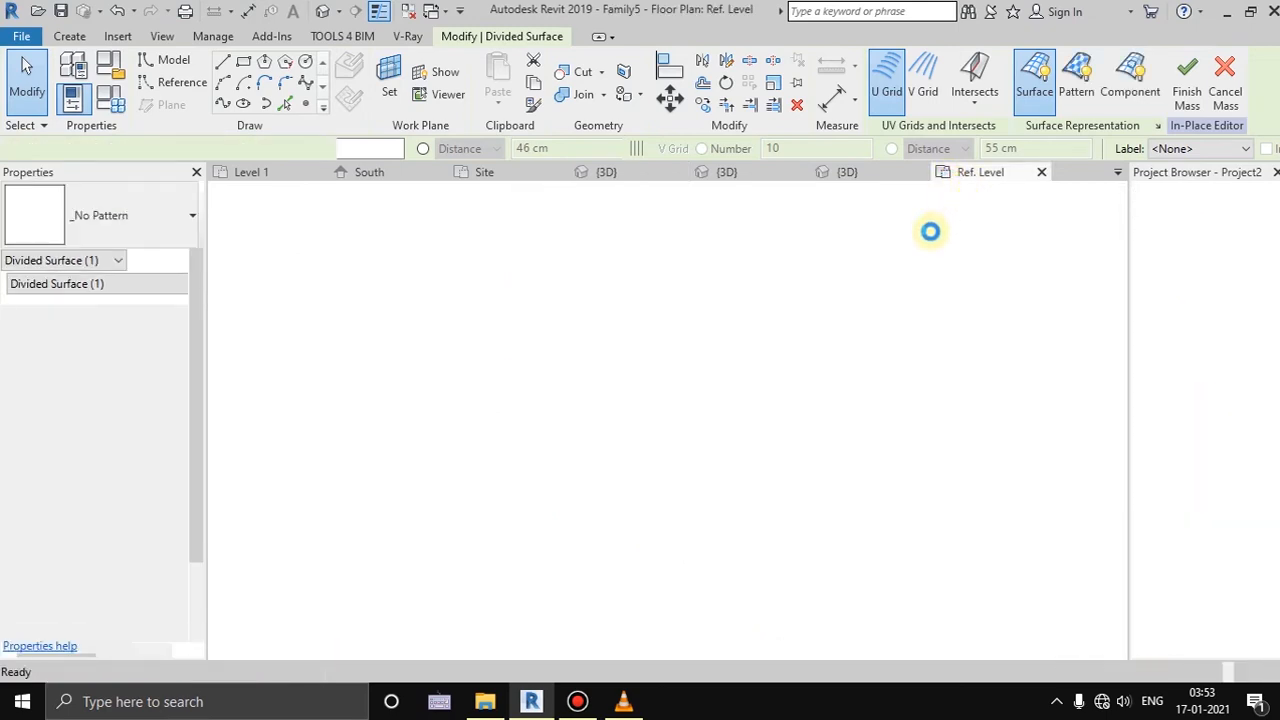
pyautogui.press('Escape')
pyautogui.click(905, 174)
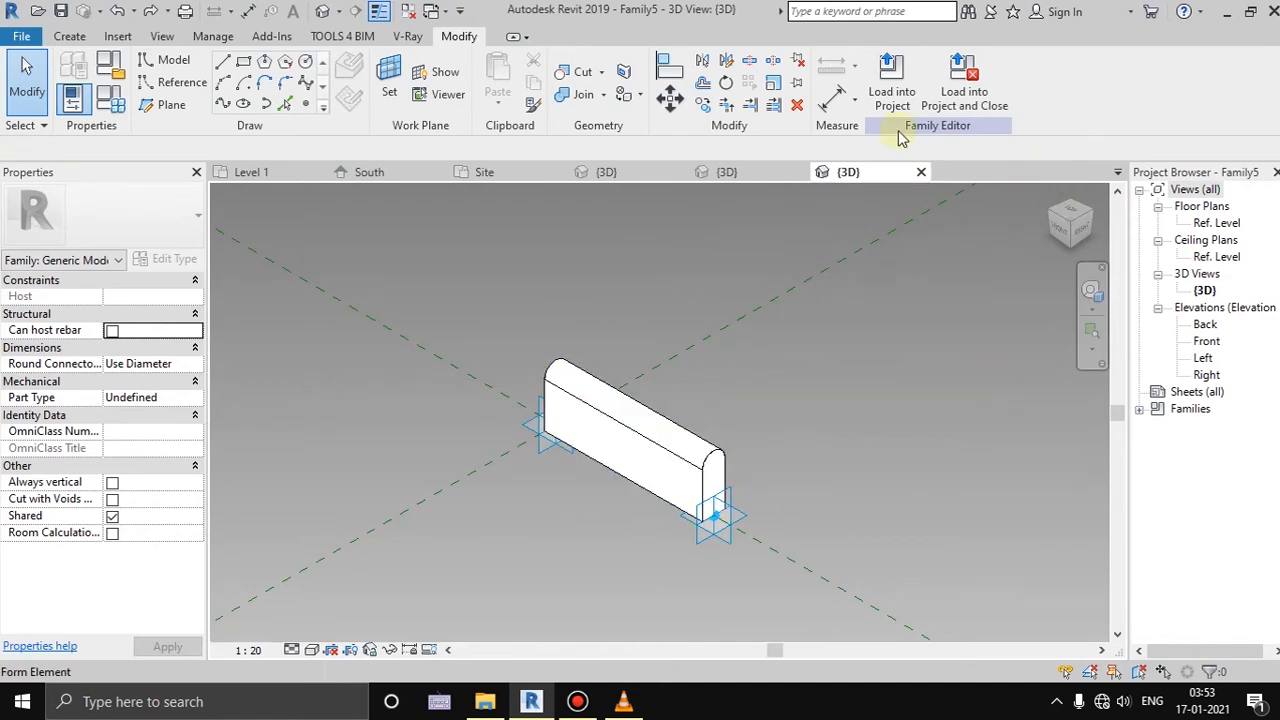
pyautogui.click(887, 80)
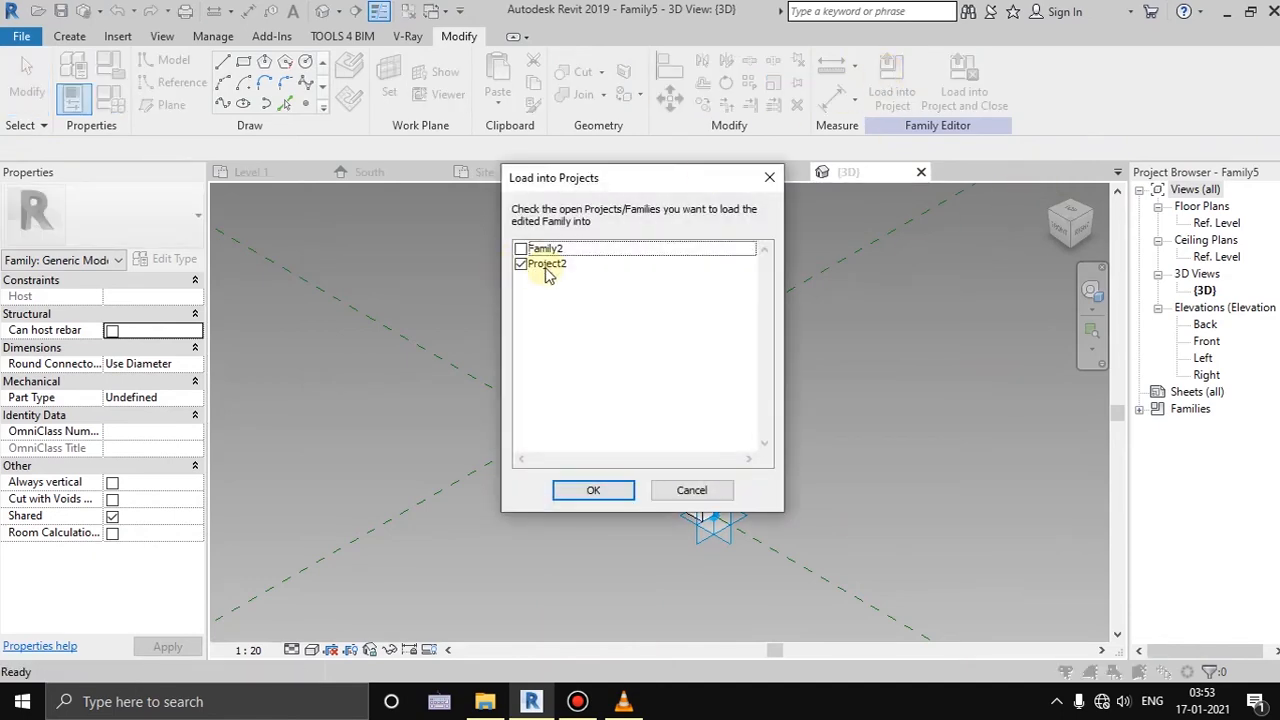
pyautogui.click(589, 490)
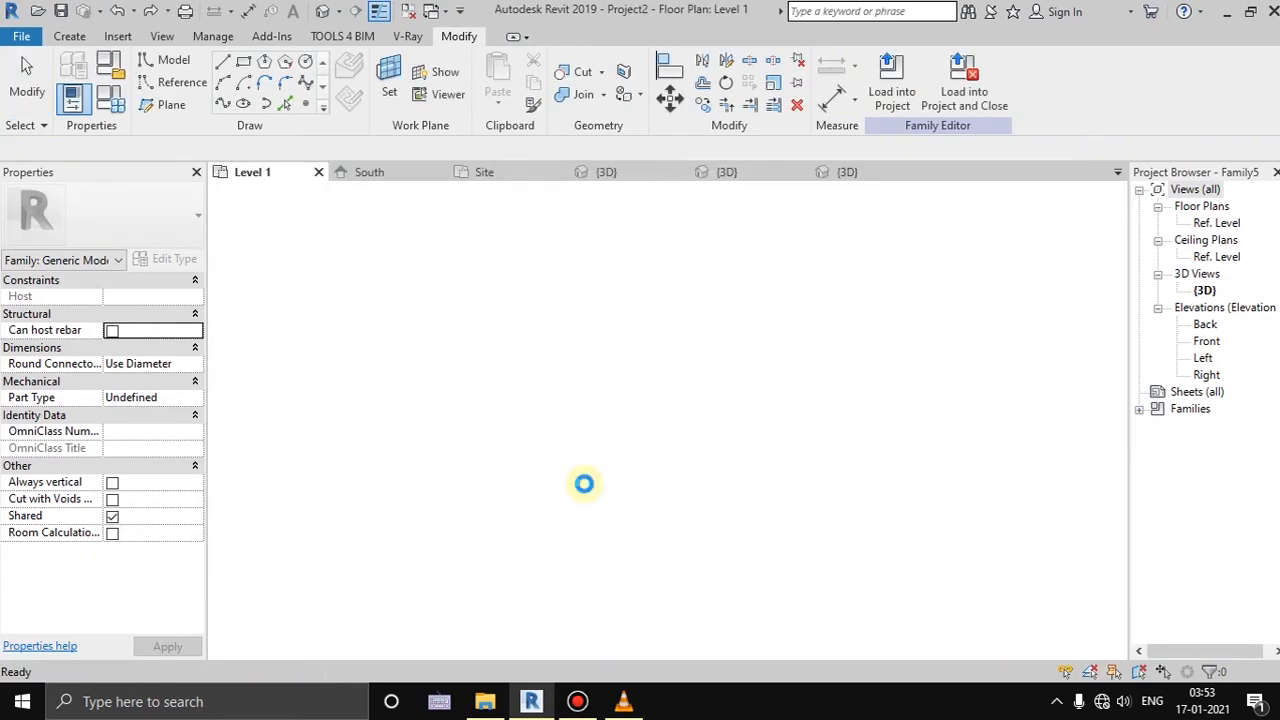
pyautogui.click(634, 172)
# Place a Family5 component between the lower and upper nodes at the divided surface's end edge, and end the placement
pyautogui.moveTo(716, 537); pyautogui.dragTo(711, 411, button='middle')
pyautogui.keyDown('shift'); pyautogui.moveTo(712, 467); pyautogui.dragTo(710, 471, button='middle'); pyautogui.keyUp('shift')
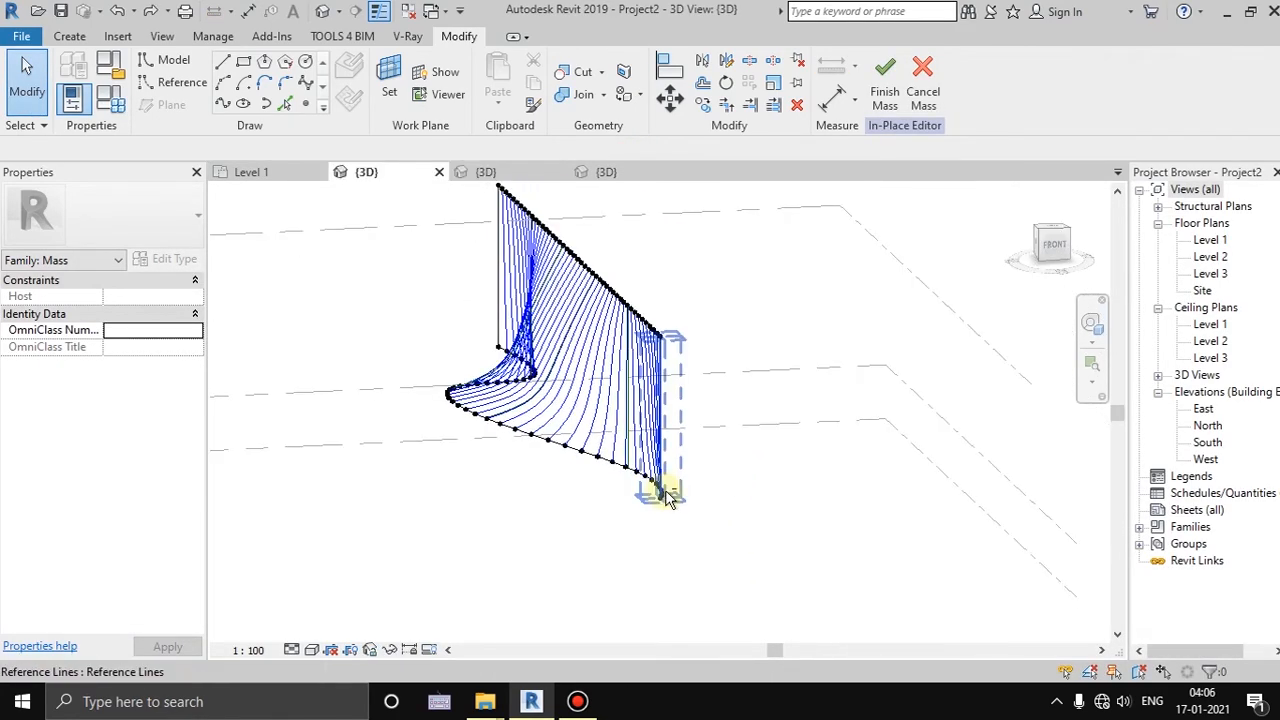
pyautogui.keyDown('shift'); pyautogui.moveTo(663, 491); pyautogui.dragTo(630, 455, button='middle'); pyautogui.keyUp('shift')
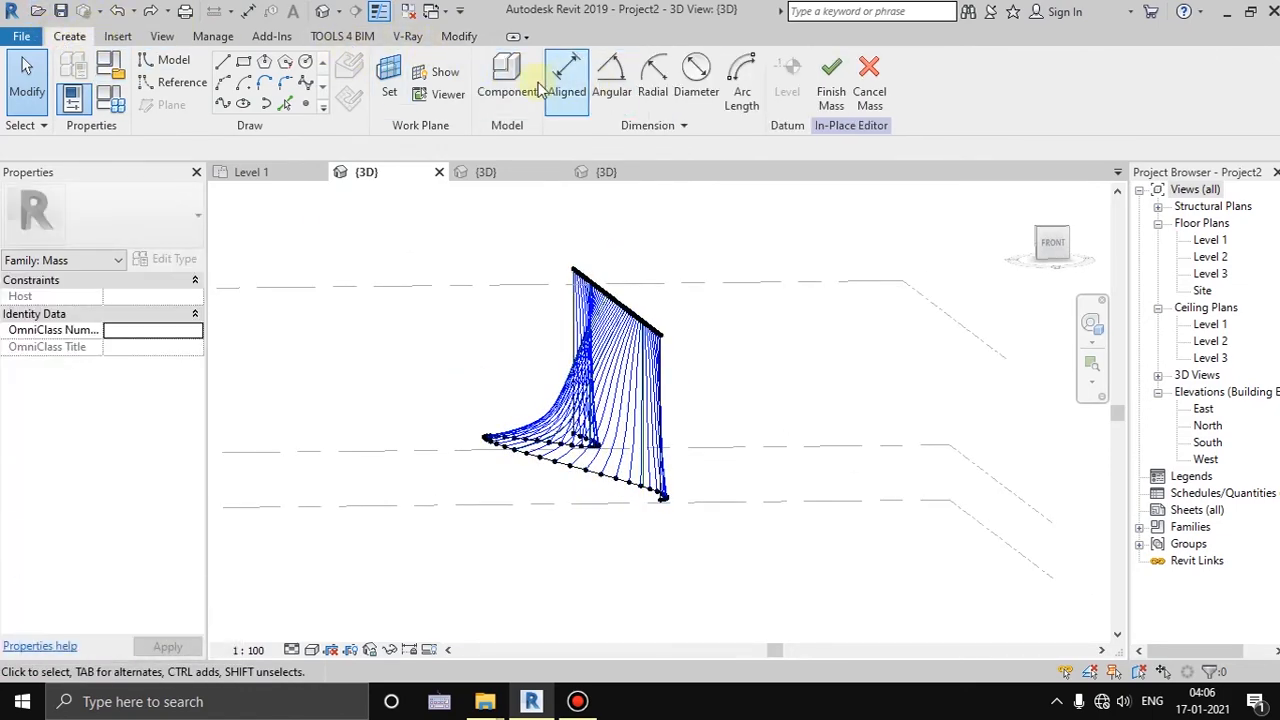
pyautogui.click(507, 90)
pyautogui.keyDown('shift'); pyautogui.moveTo(700, 526); pyautogui.dragTo(654, 470, button='middle'); pyautogui.keyUp('shift')
pyautogui.scroll(4, 664, 517)
pyautogui.moveTo(678, 381); pyautogui.dragTo(685, 552, button='middle')
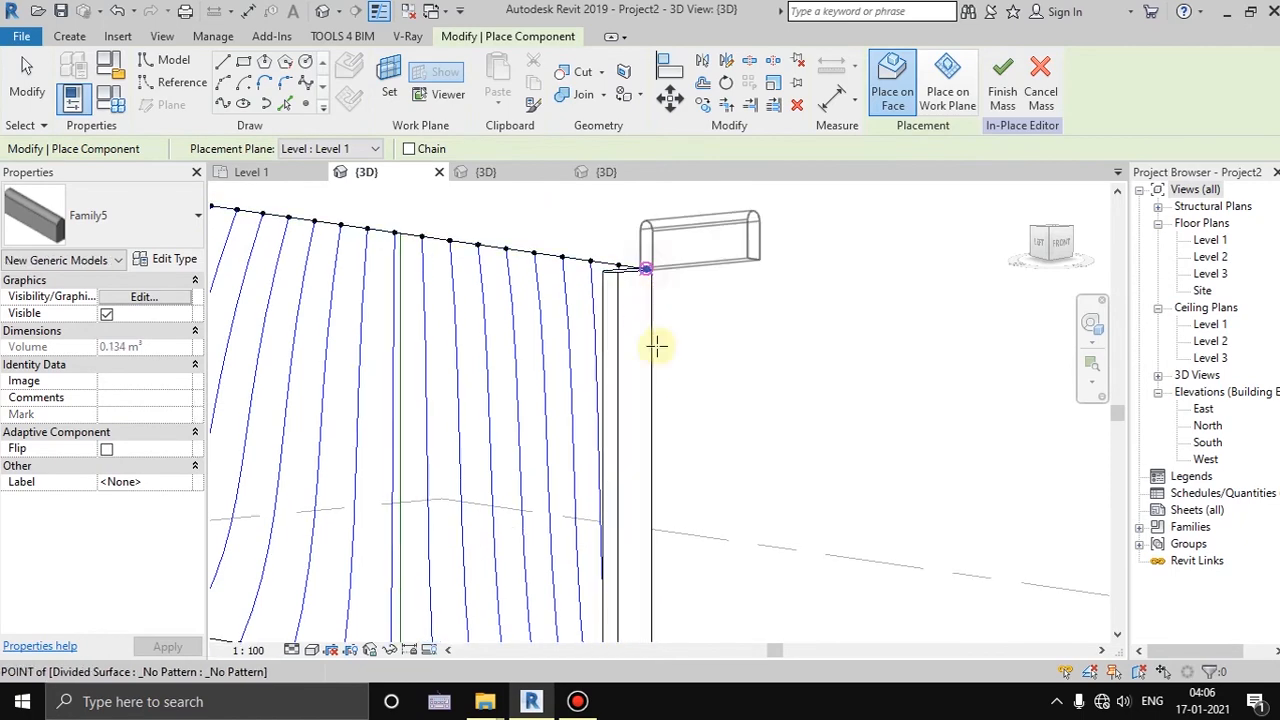
pyautogui.click(22, 65)
pyautogui.keyDown('shift'); pyautogui.moveTo(722, 458); pyautogui.dragTo(680, 392, button='middle'); pyautogui.keyUp('shift')
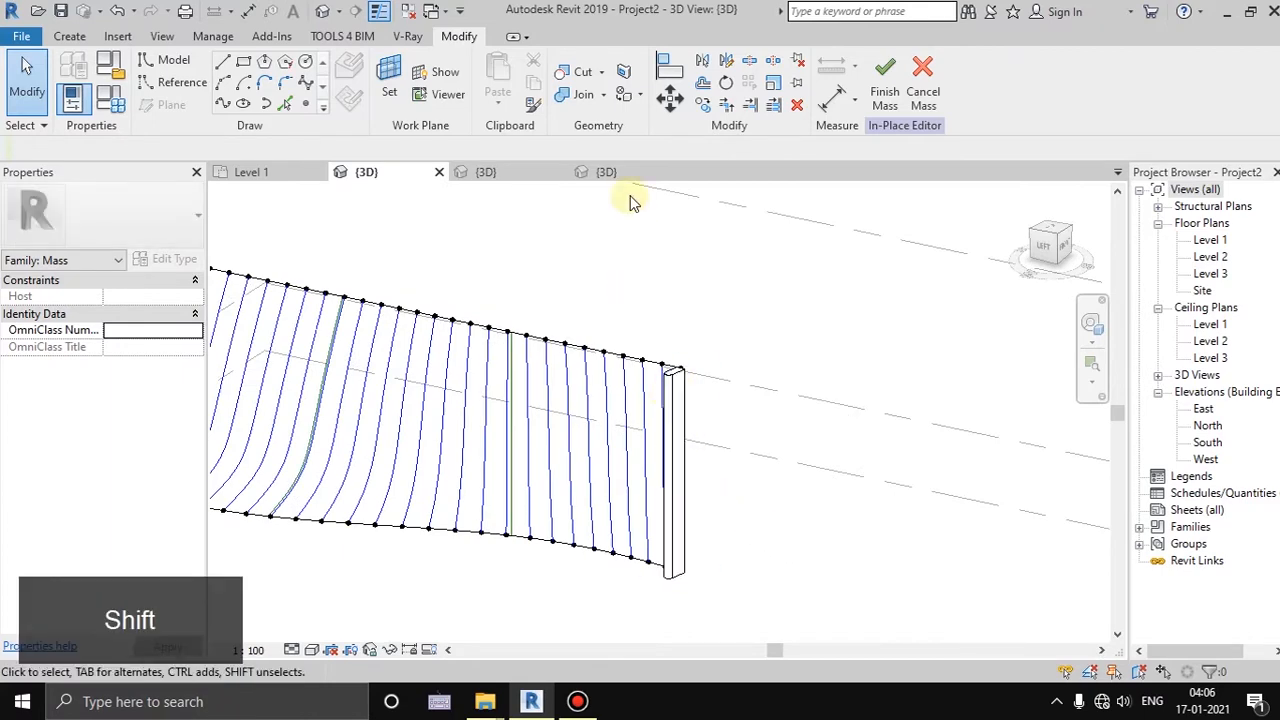
# Check the material assigned to the solid form in Family5, leaving the Material Browser without changes
pyautogui.click(607, 172)
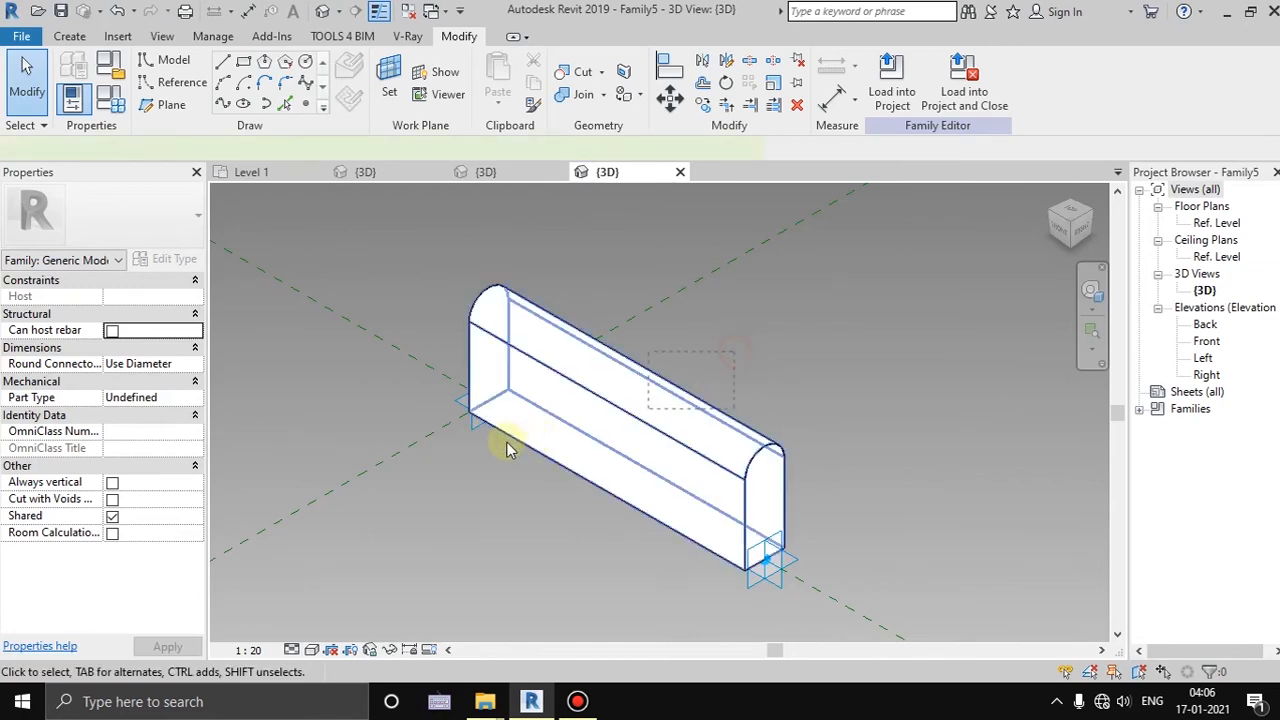
pyautogui.click(506, 449)
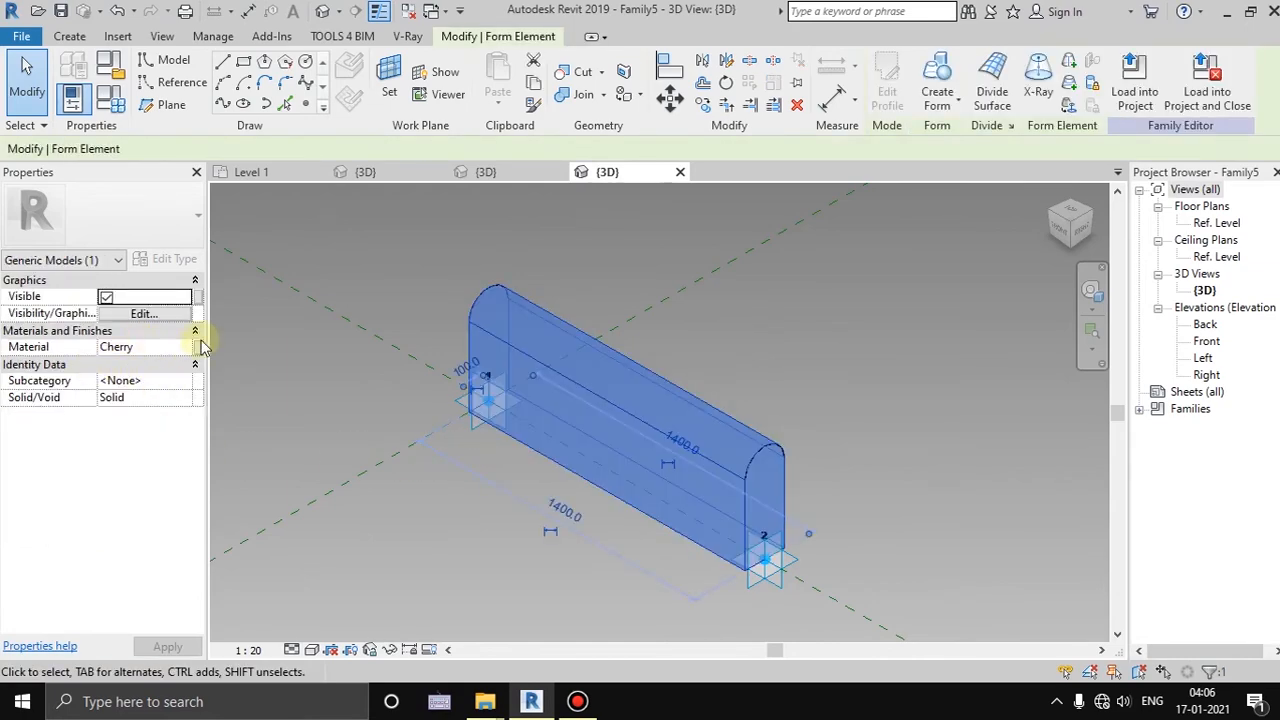
pyautogui.click(185, 346)
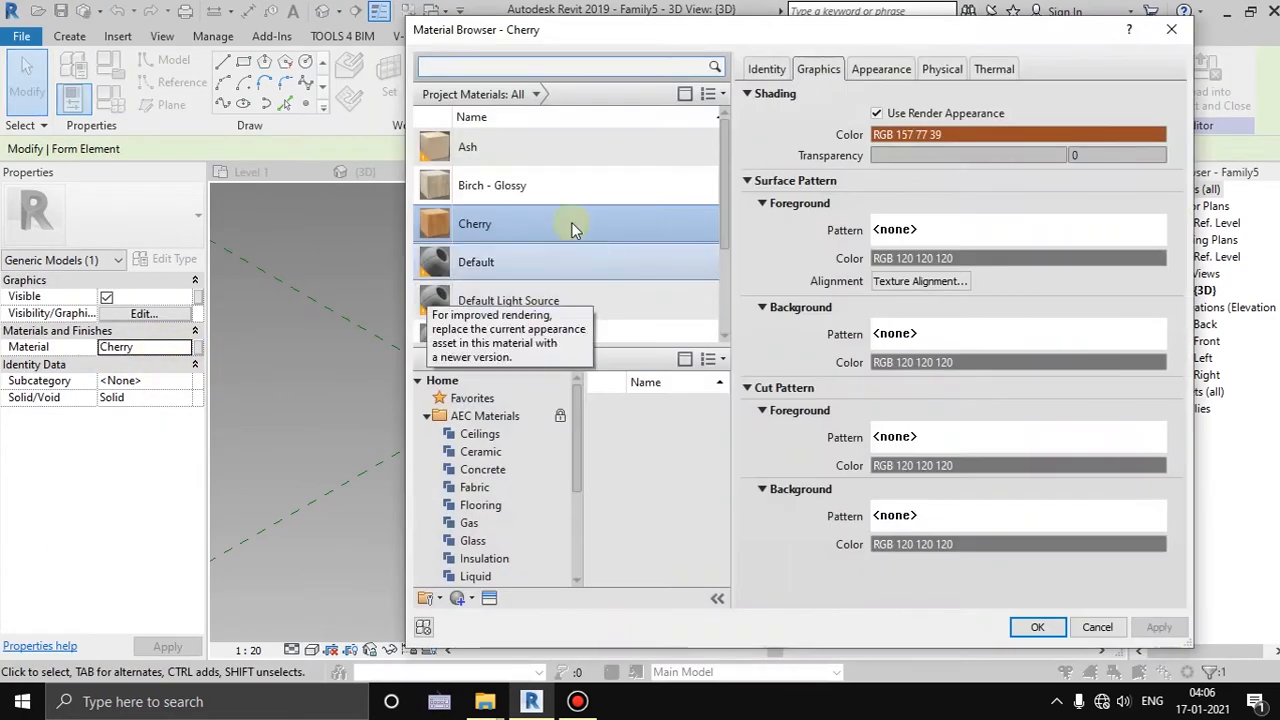
pyautogui.click(1103, 627)
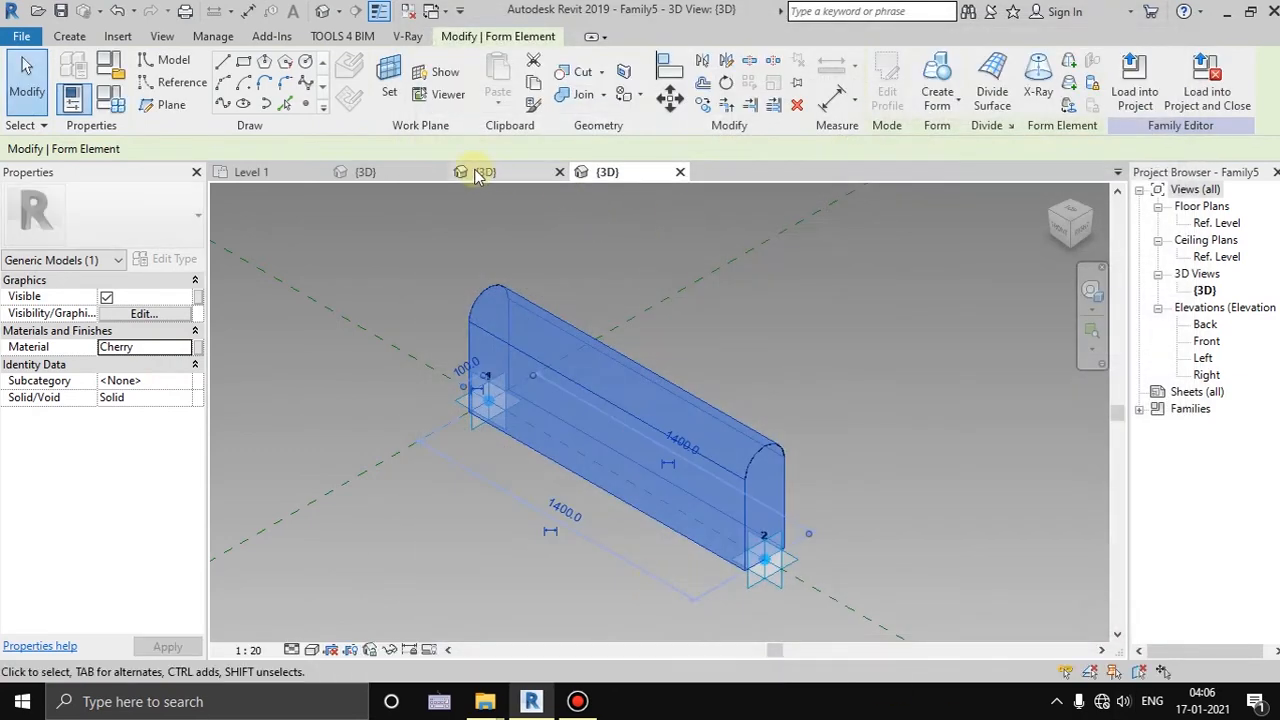
# Turn off Flip for the Family5 component placed at the divided surface's end edge in the mass's 3D view
pyautogui.click(363, 172)
pyautogui.click(759, 439)
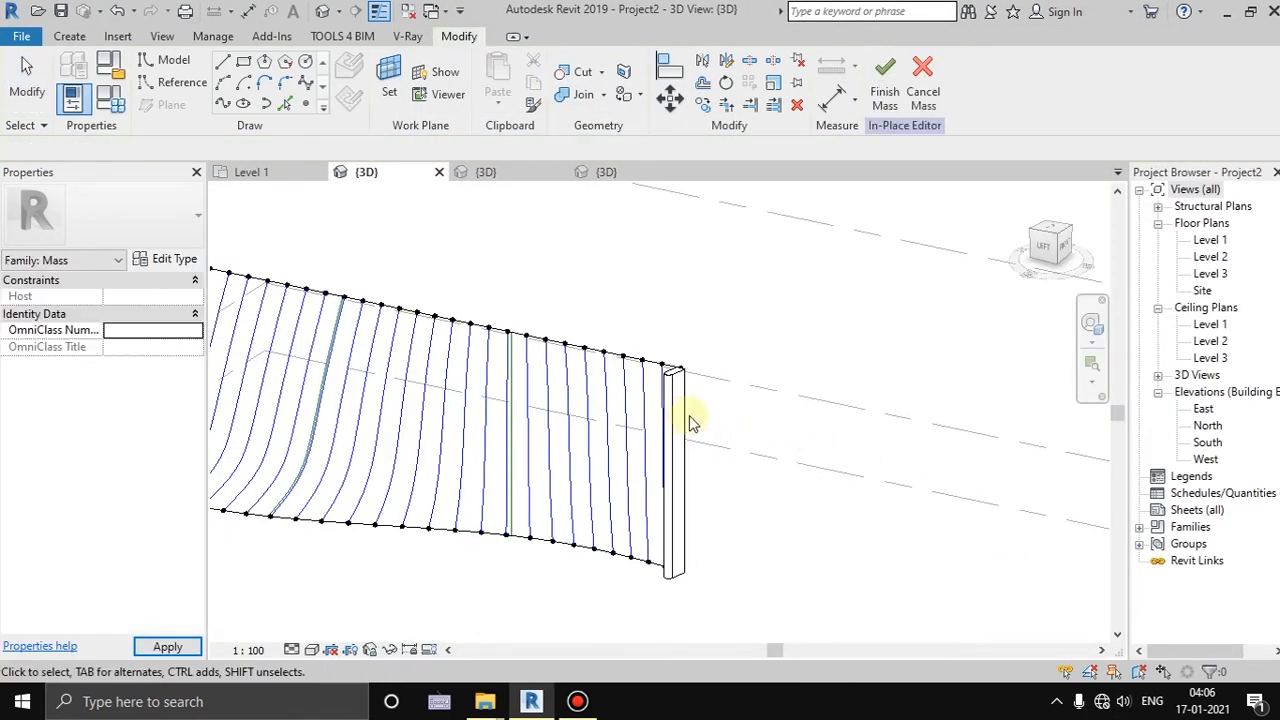
pyautogui.keyDown('shift'); pyautogui.moveTo(650, 455); pyautogui.dragTo(697, 446, button='middle'); pyautogui.keyUp('shift')
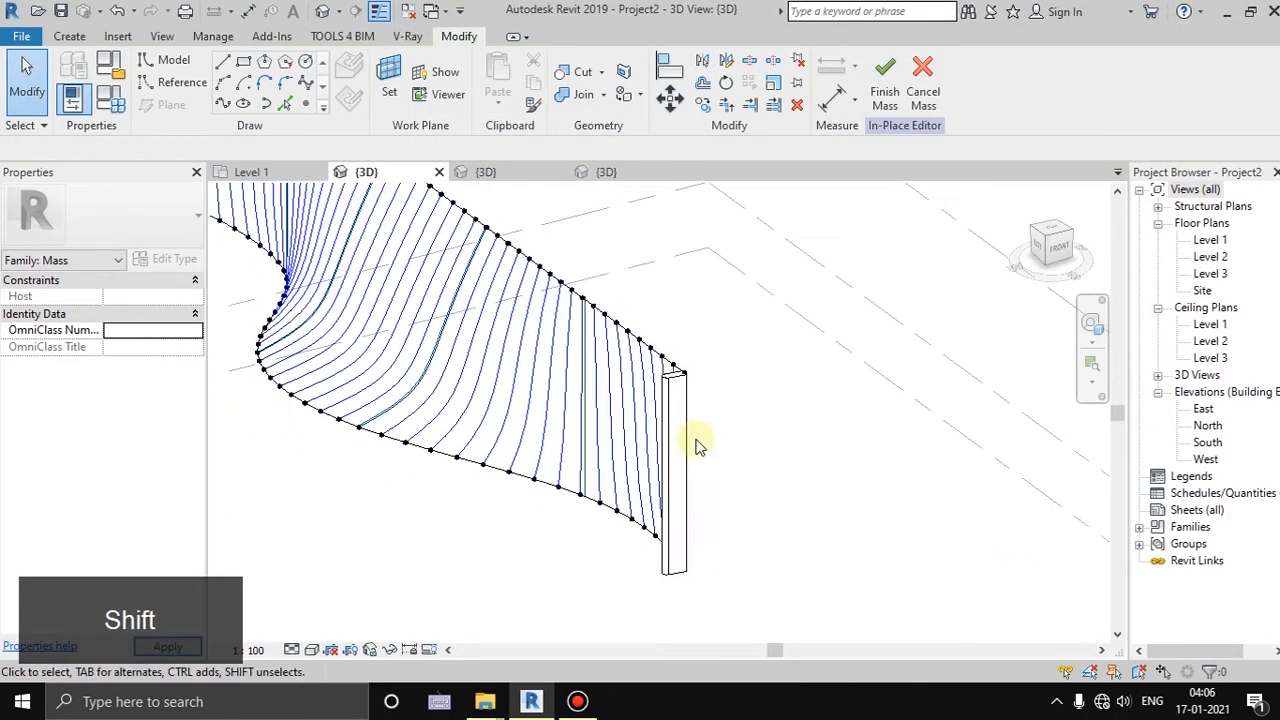
pyautogui.click(672, 387)
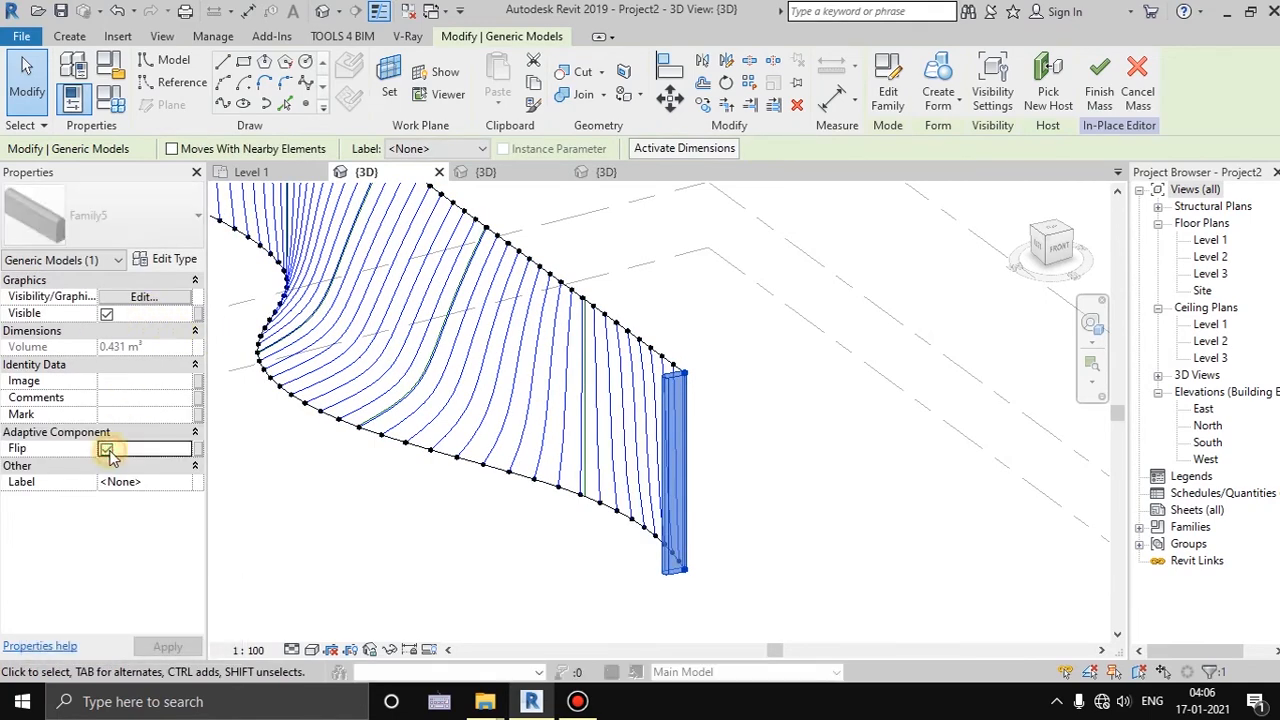
pyautogui.scroll(4, 645, 388)
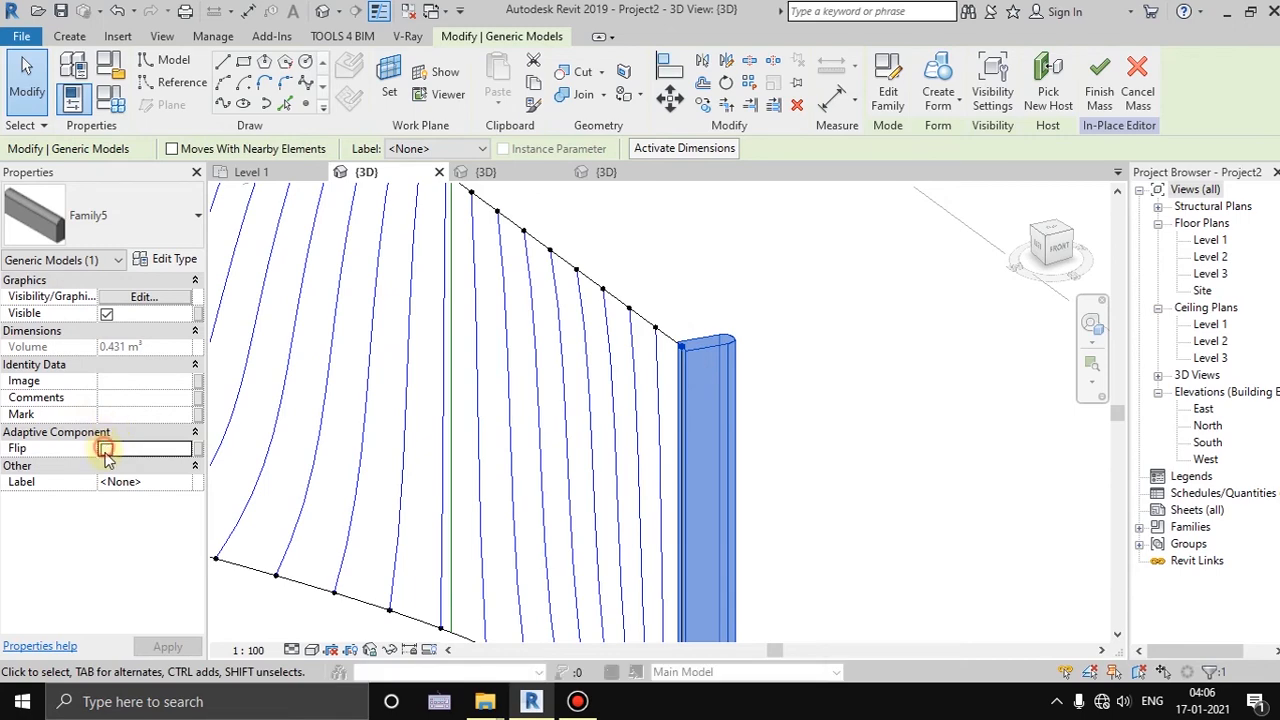
# Repeat the Family5 component across the divided surface's nodes and finish the mass
pyautogui.scroll(-5, 592, 465)
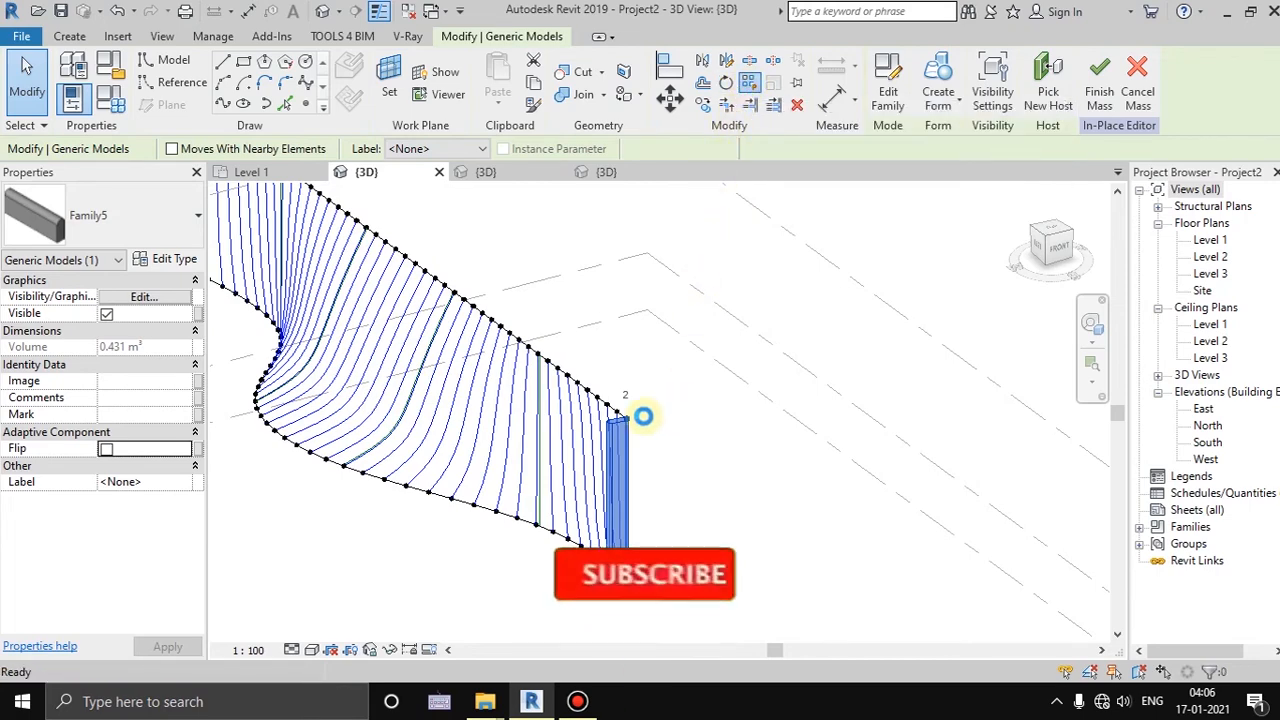
pyautogui.moveTo(512, 506); pyautogui.dragTo(600, 470, button='middle')
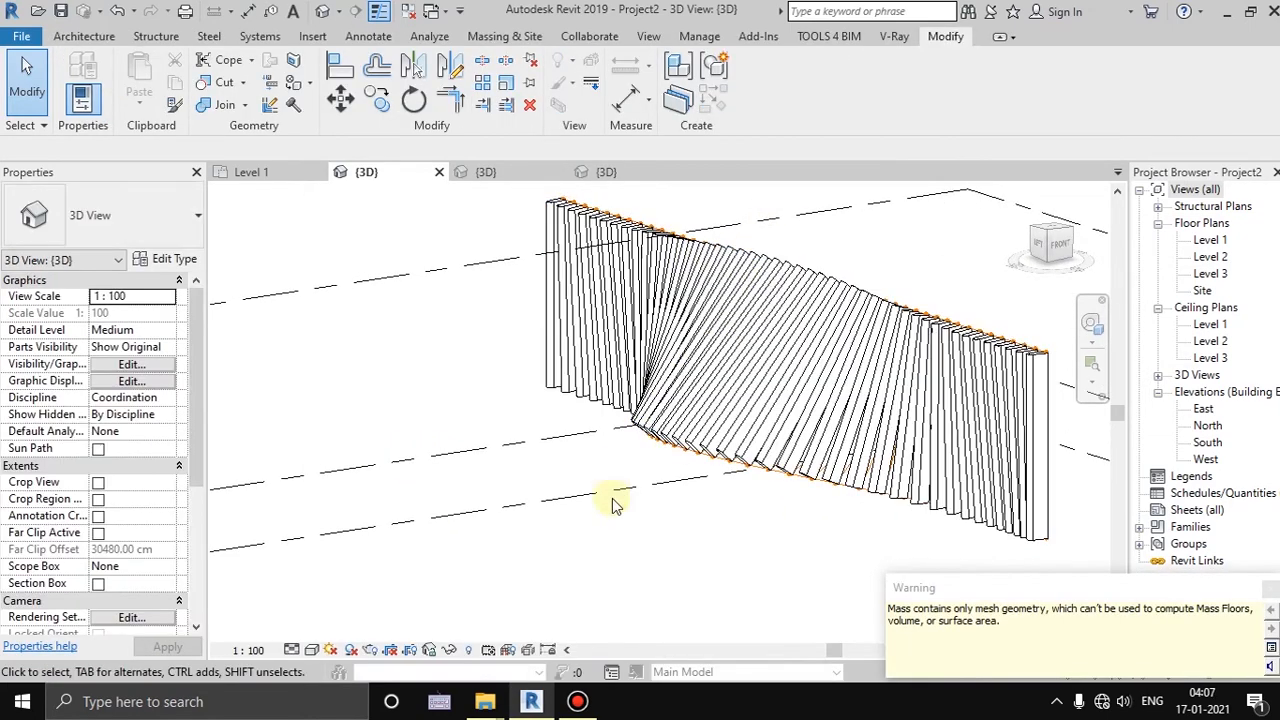
# Set the 3D view's visual style to Shaded and dismiss the save reminder without saving
pyautogui.keyDown('shift'); pyautogui.moveTo(848, 570); pyautogui.dragTo(745, 575, button='middle'); pyautogui.keyUp('shift')
pyautogui.click(311, 650)
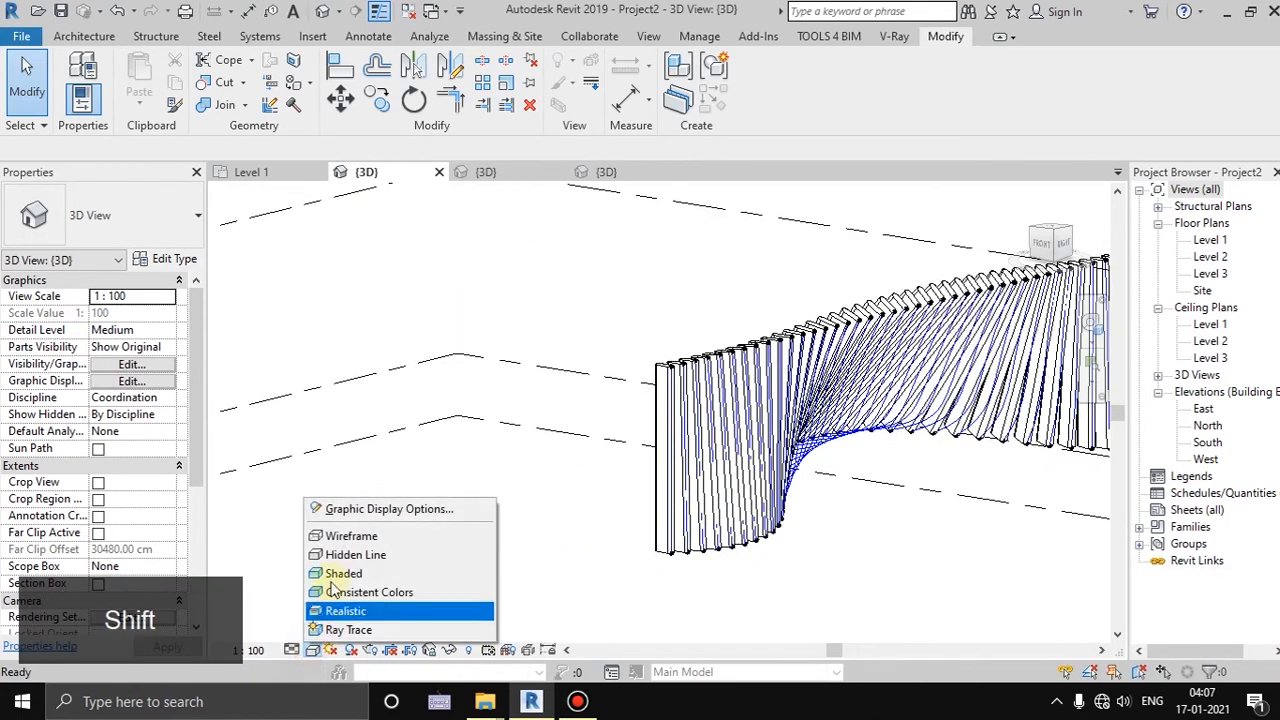
pyautogui.click(342, 574)
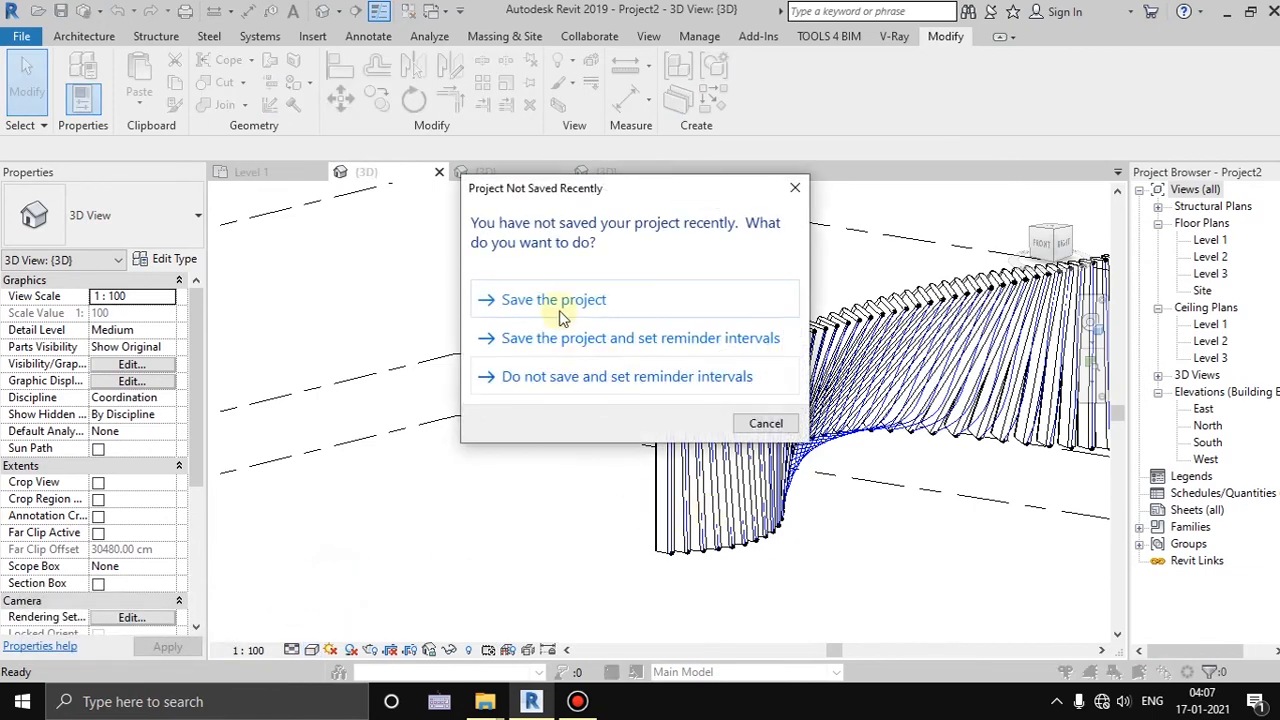
pyautogui.click(765, 422)
# Examine the shaded fins' rounded edges up close and the whole fin row from both sides
pyautogui.moveTo(717, 497)
pyautogui.keyDown('shift'); pyautogui.mouseDown(button='middle')
pyautogui.moveTo(730, 525)
pyautogui.moveTo(860, 547)
pyautogui.moveTo(820, 580)
pyautogui.moveTo(640, 589)
pyautogui.moveTo(766, 614)
pyautogui.moveTo(857, 563)
pyautogui.moveTo(971, 586)
pyautogui.moveTo(857, 591)
pyautogui.moveTo(765, 458)
pyautogui.moveTo(737, 486)
pyautogui.moveTo(837, 534)
pyautogui.moveTo(744, 540)
pyautogui.moveTo(626, 449)
pyautogui.moveTo(680, 349)
pyautogui.moveTo(591, 431)
pyautogui.moveTo(662, 488)
pyautogui.moveTo(614, 537)
pyautogui.moveTo(463, 560)
pyautogui.moveTo(877, 457)
pyautogui.moveTo(812, 500)
pyautogui.moveTo(657, 486)
pyautogui.moveTo(840, 463)
pyautogui.mouseUp(button='middle'); pyautogui.keyUp('shift')
pyautogui.scroll(3, 736, 454)
pyautogui.scroll(4, 822, 384)
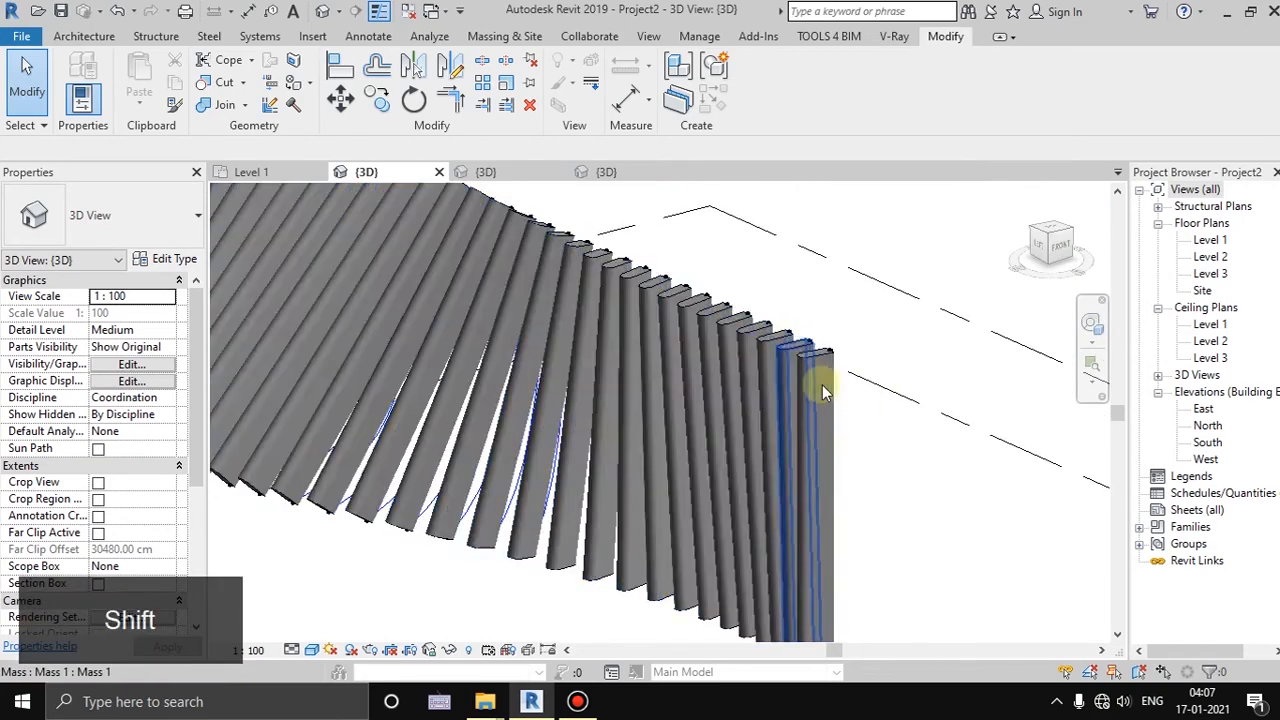
pyautogui.scroll(-3, 690, 469)
pyautogui.moveTo(672, 522)
pyautogui.keyDown('shift'); pyautogui.mouseDown(button='middle')
pyautogui.moveTo(737, 535)
pyautogui.moveTo(761, 556)
pyautogui.moveTo(600, 537)
pyautogui.moveTo(777, 534)
pyautogui.moveTo(700, 537)
pyautogui.moveTo(590, 515)
pyautogui.moveTo(654, 509)
pyautogui.mouseUp(button='middle'); pyautogui.keyUp('shift')
pyautogui.scroll(-3, 645, 507)
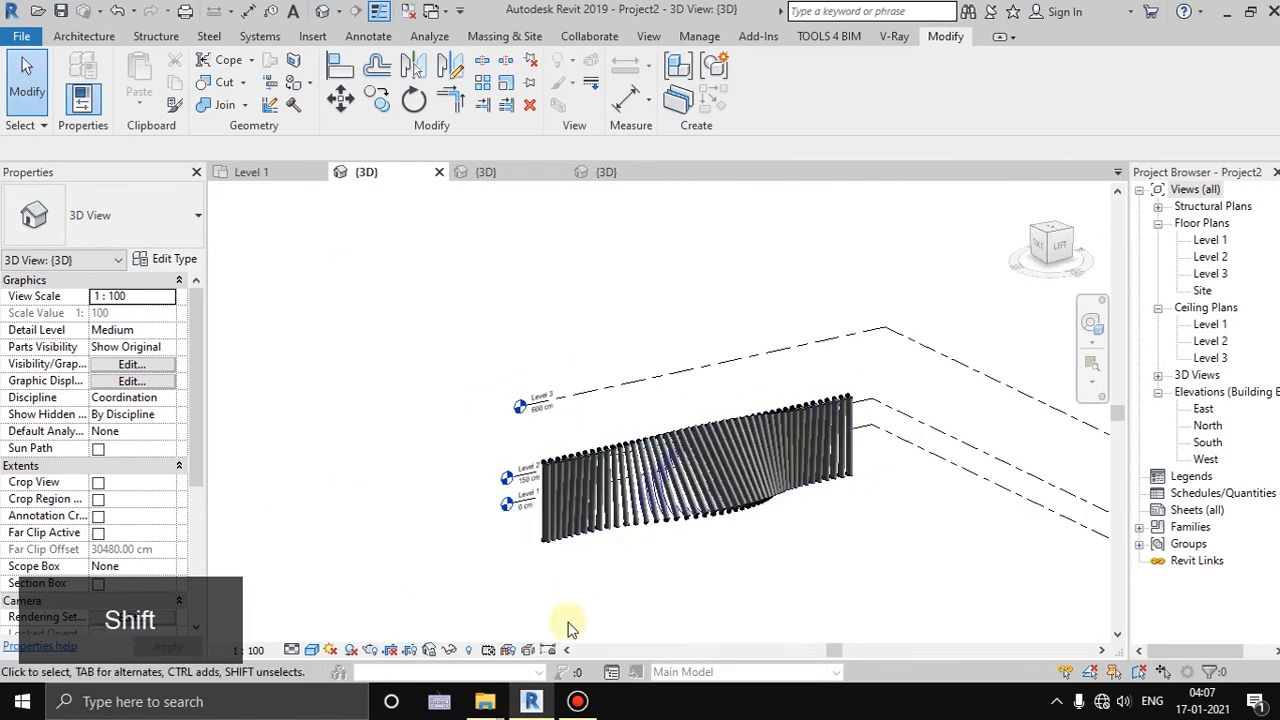
pyautogui.keyDown('shift'); pyautogui.moveTo(567, 556); pyautogui.dragTo(672, 540, button='middle'); pyautogui.keyUp('shift')
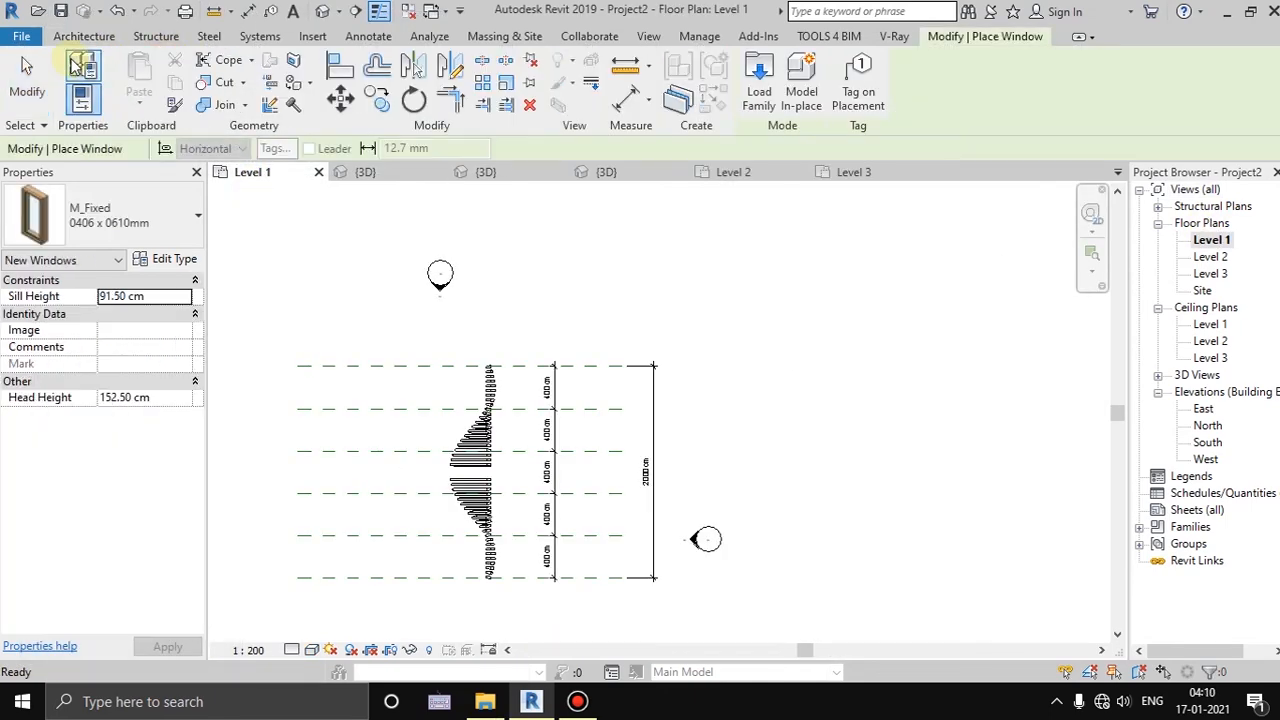
# Draw a straight Generic - 200mm wall, 800 cm high, on Level 1 behind the fins past both ends, and view it in 3D
pyautogui.press('Escape')
pyautogui.click(78, 76)
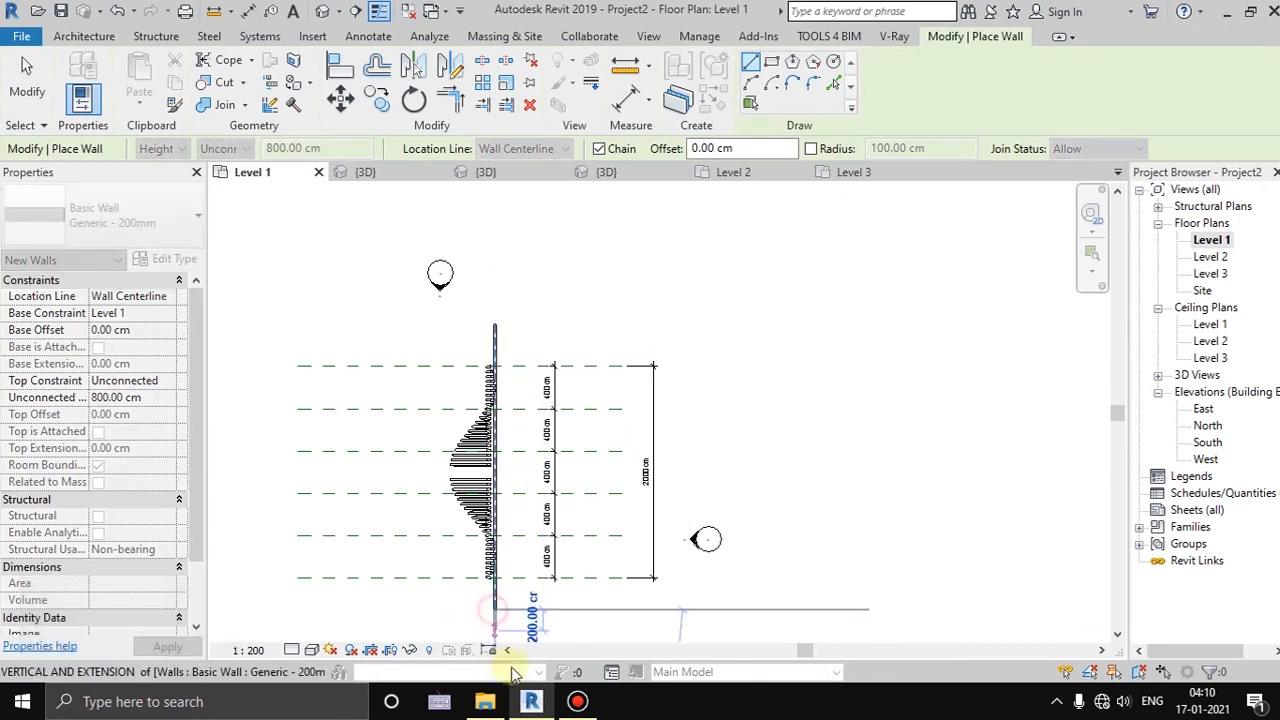
pyautogui.press('Escape')
pyautogui.click(365, 172)
pyautogui.keyDown('shift'); pyautogui.moveTo(557, 471); pyautogui.dragTo(636, 539, button='middle'); pyautogui.keyUp('shift')
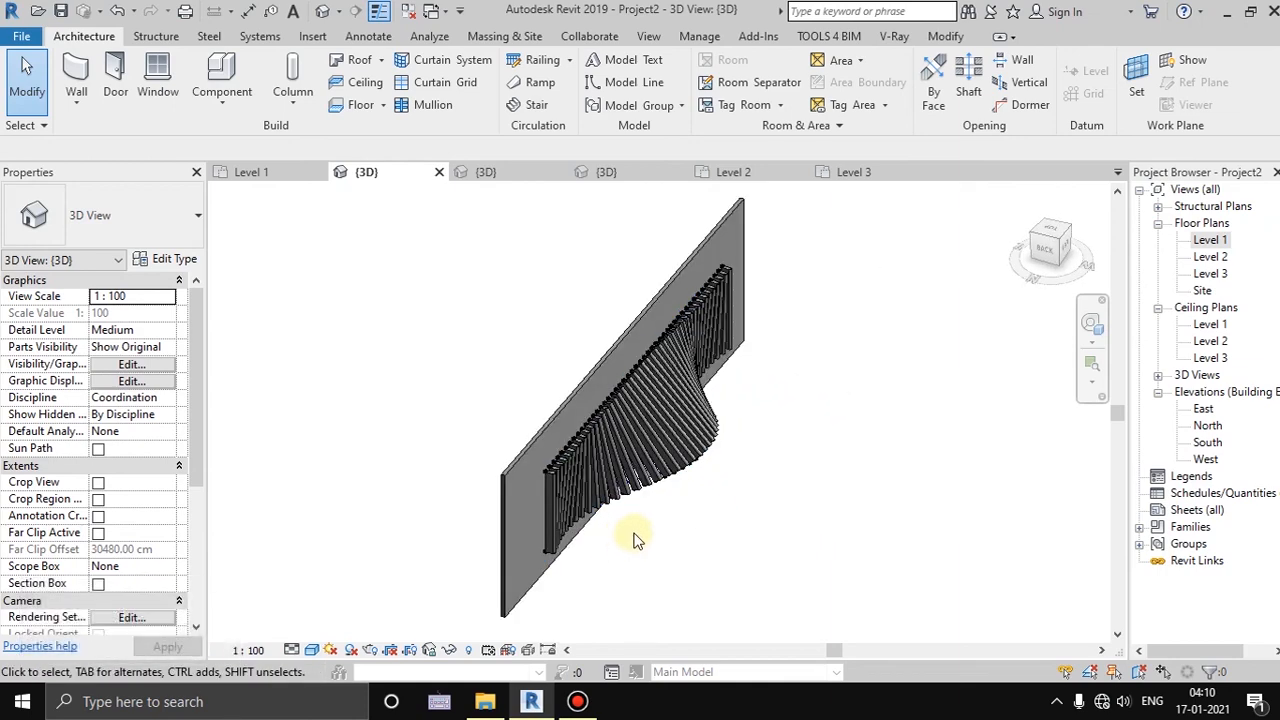